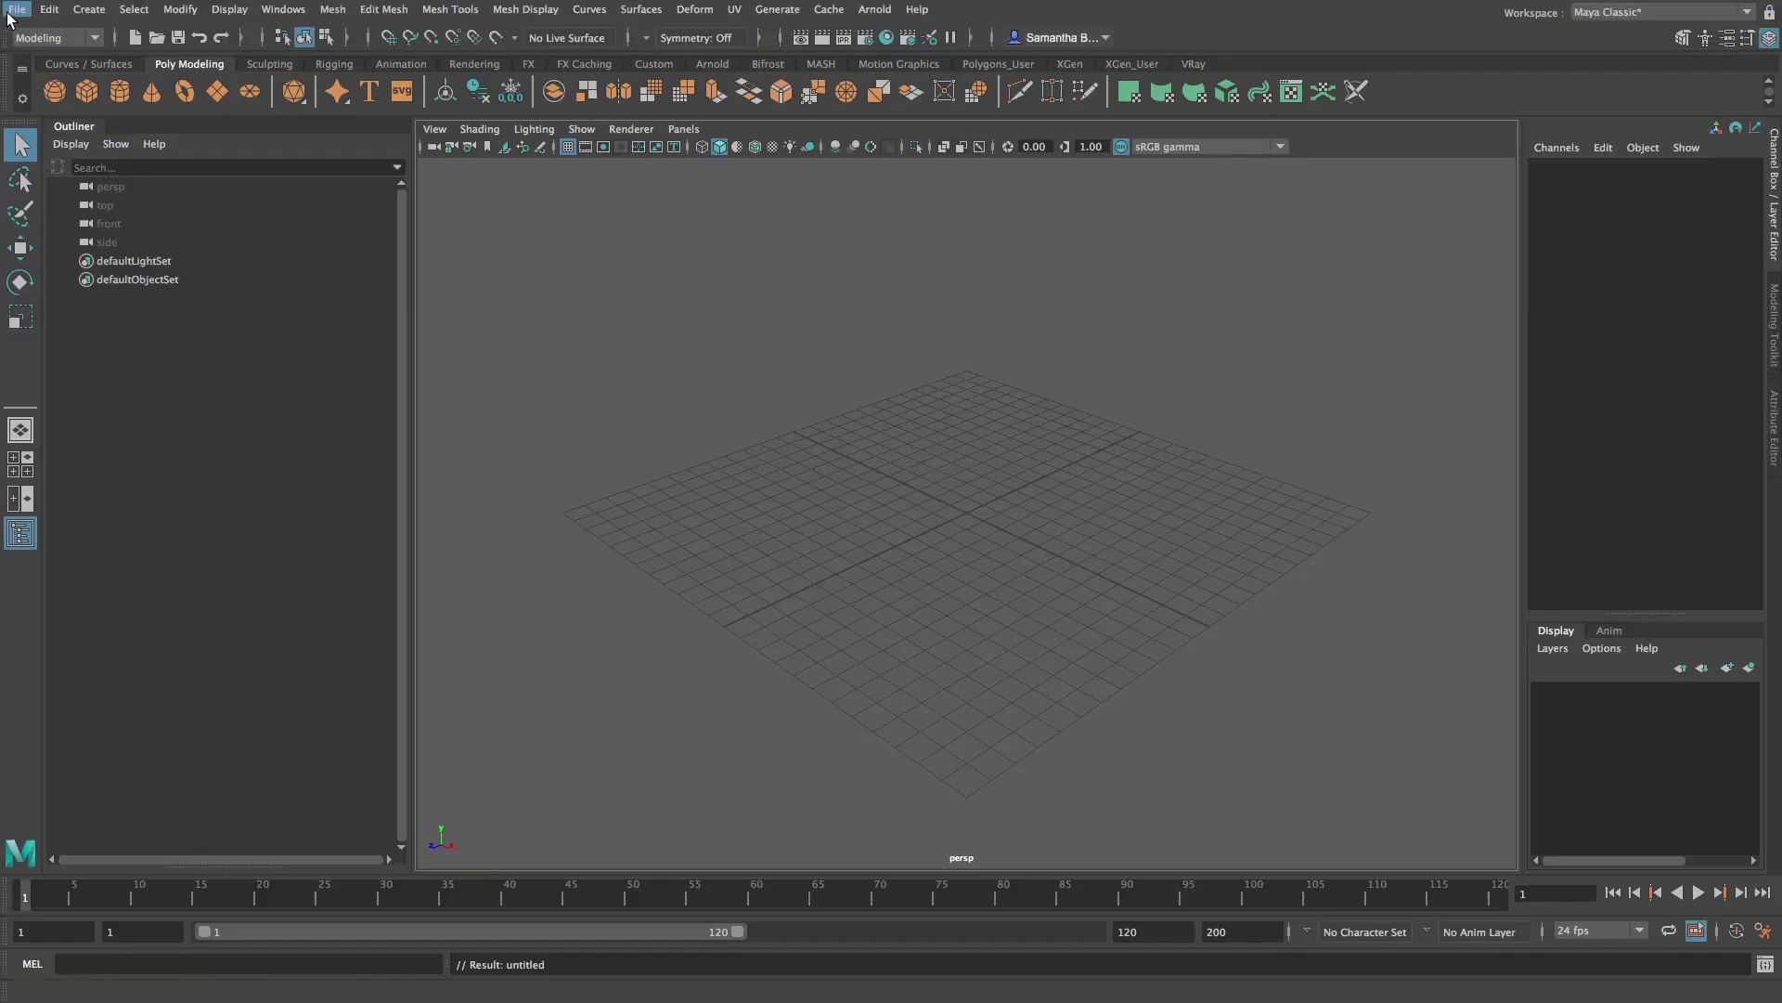
Import the car rig file W463_G_Class_Rig.ma into the empty scene
{"action": "left_click", "coordinate": [17, 9]}
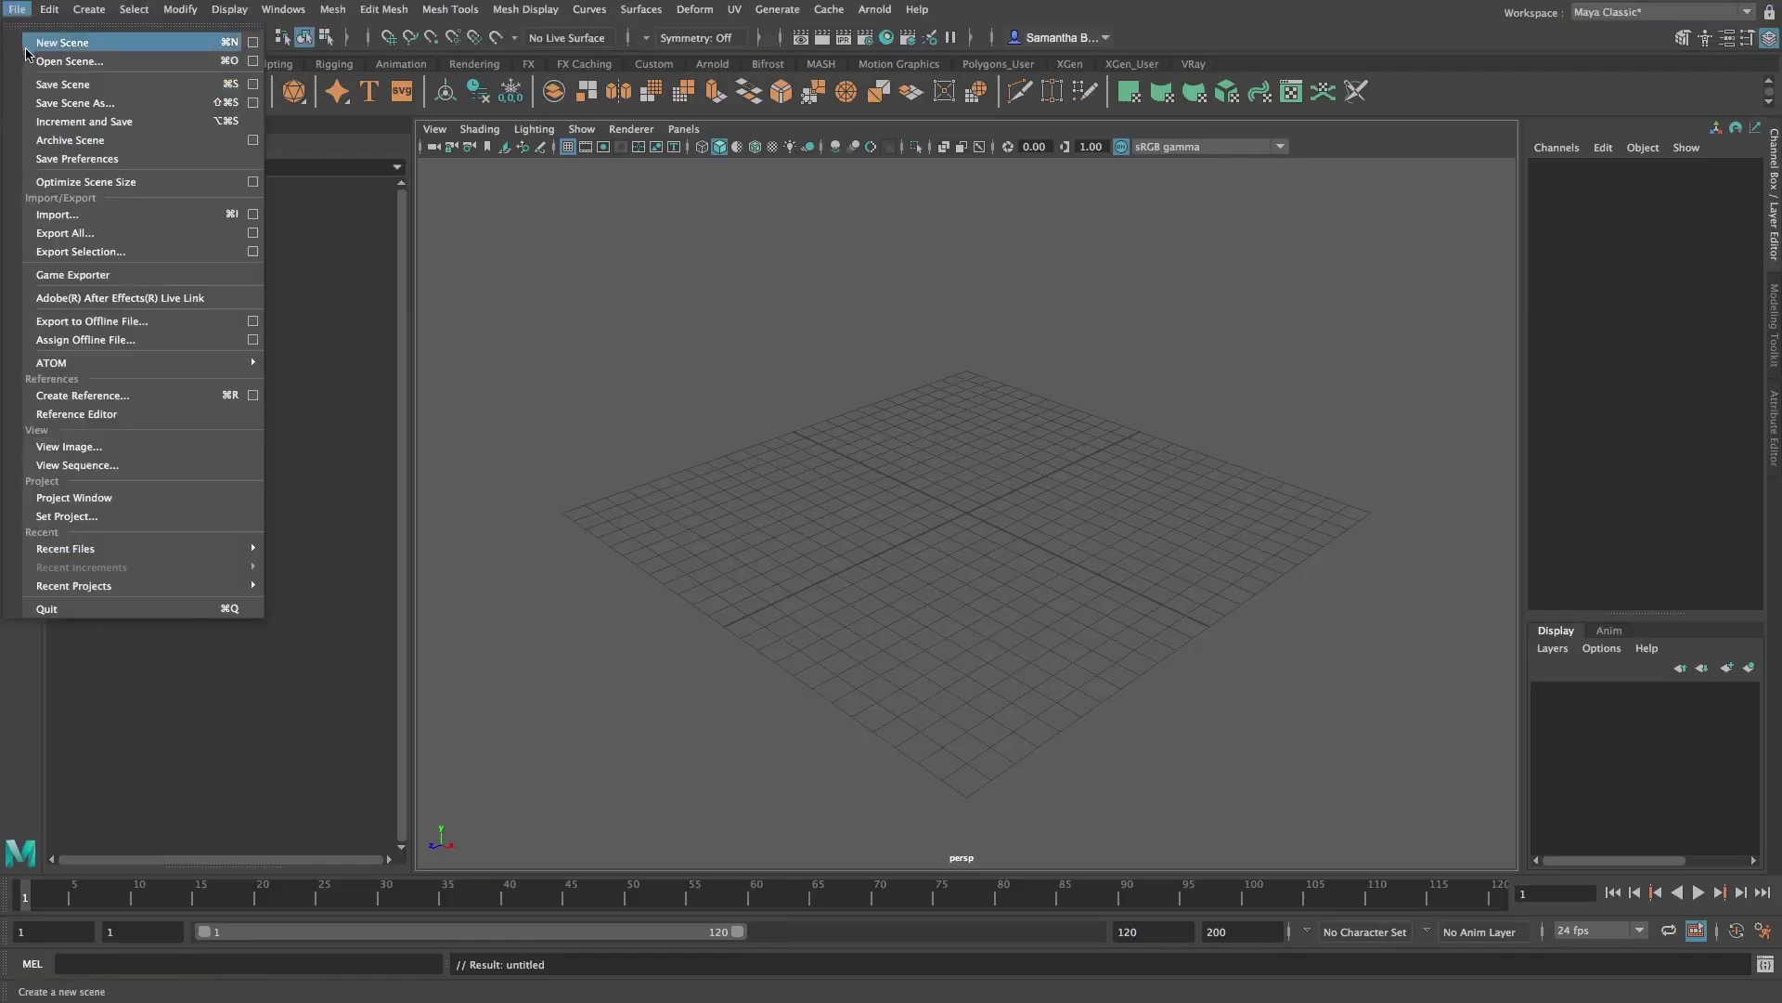
{"action": "left_click", "coordinate": [57, 215]}
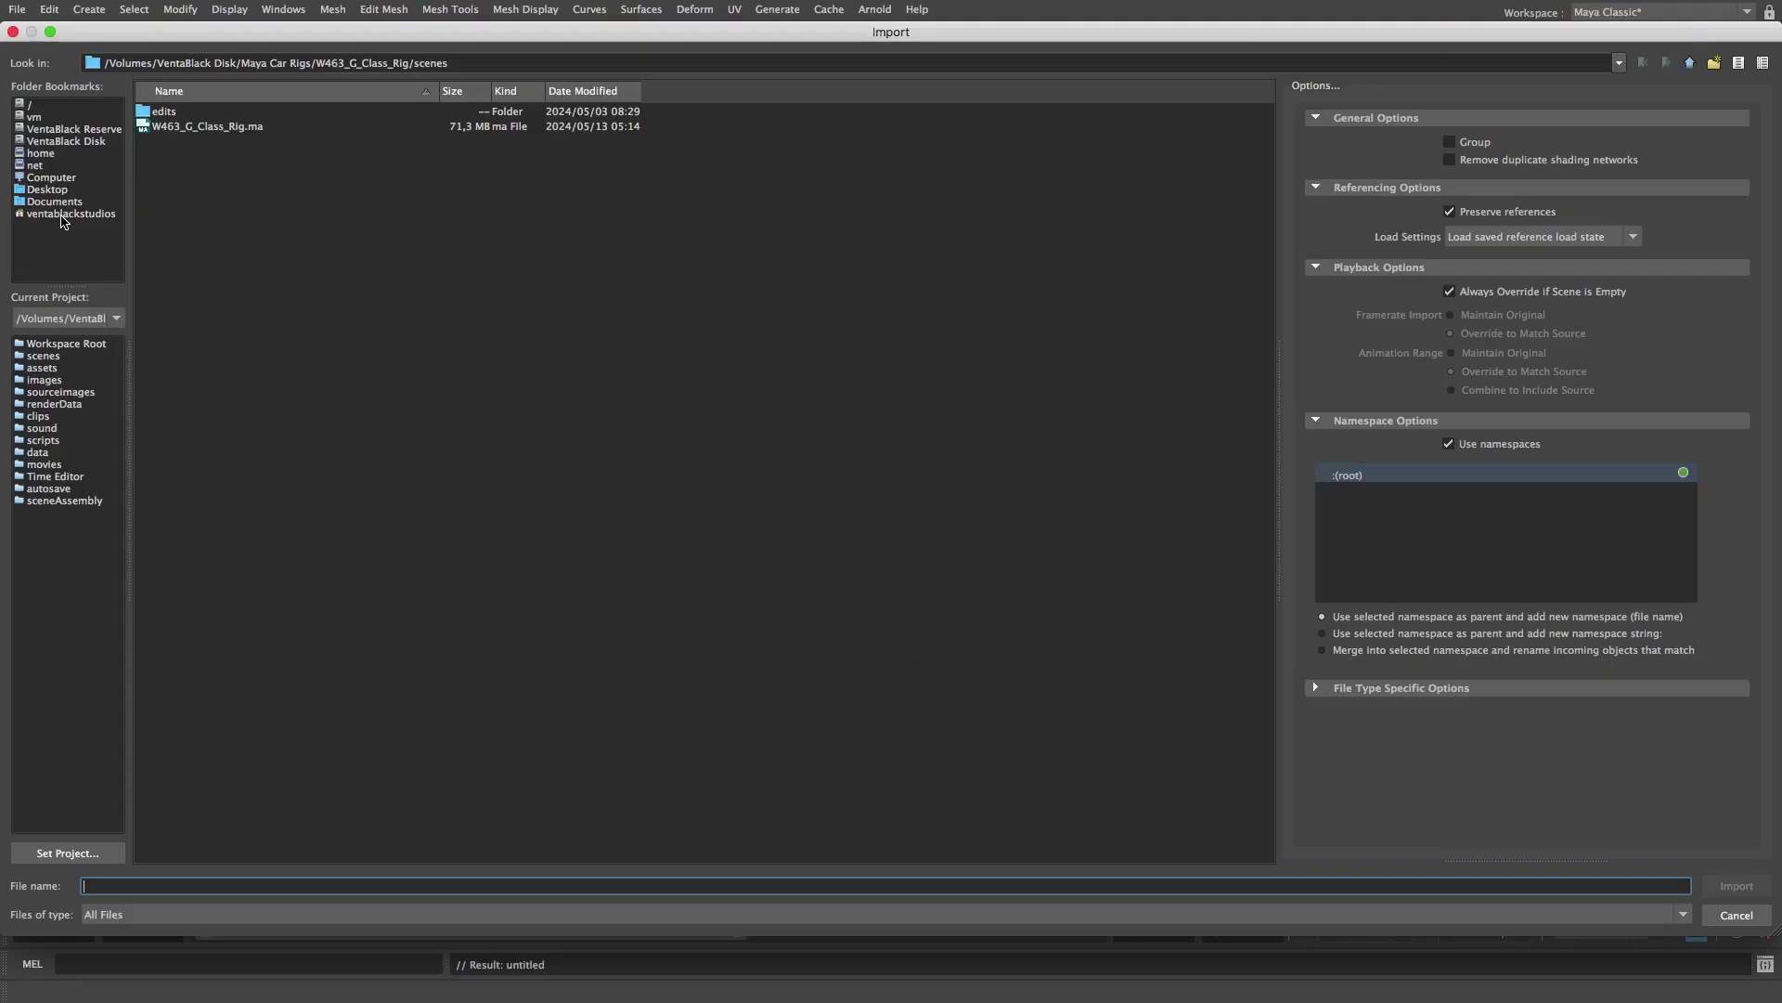
{"action": "left_click", "coordinate": [208, 130]}
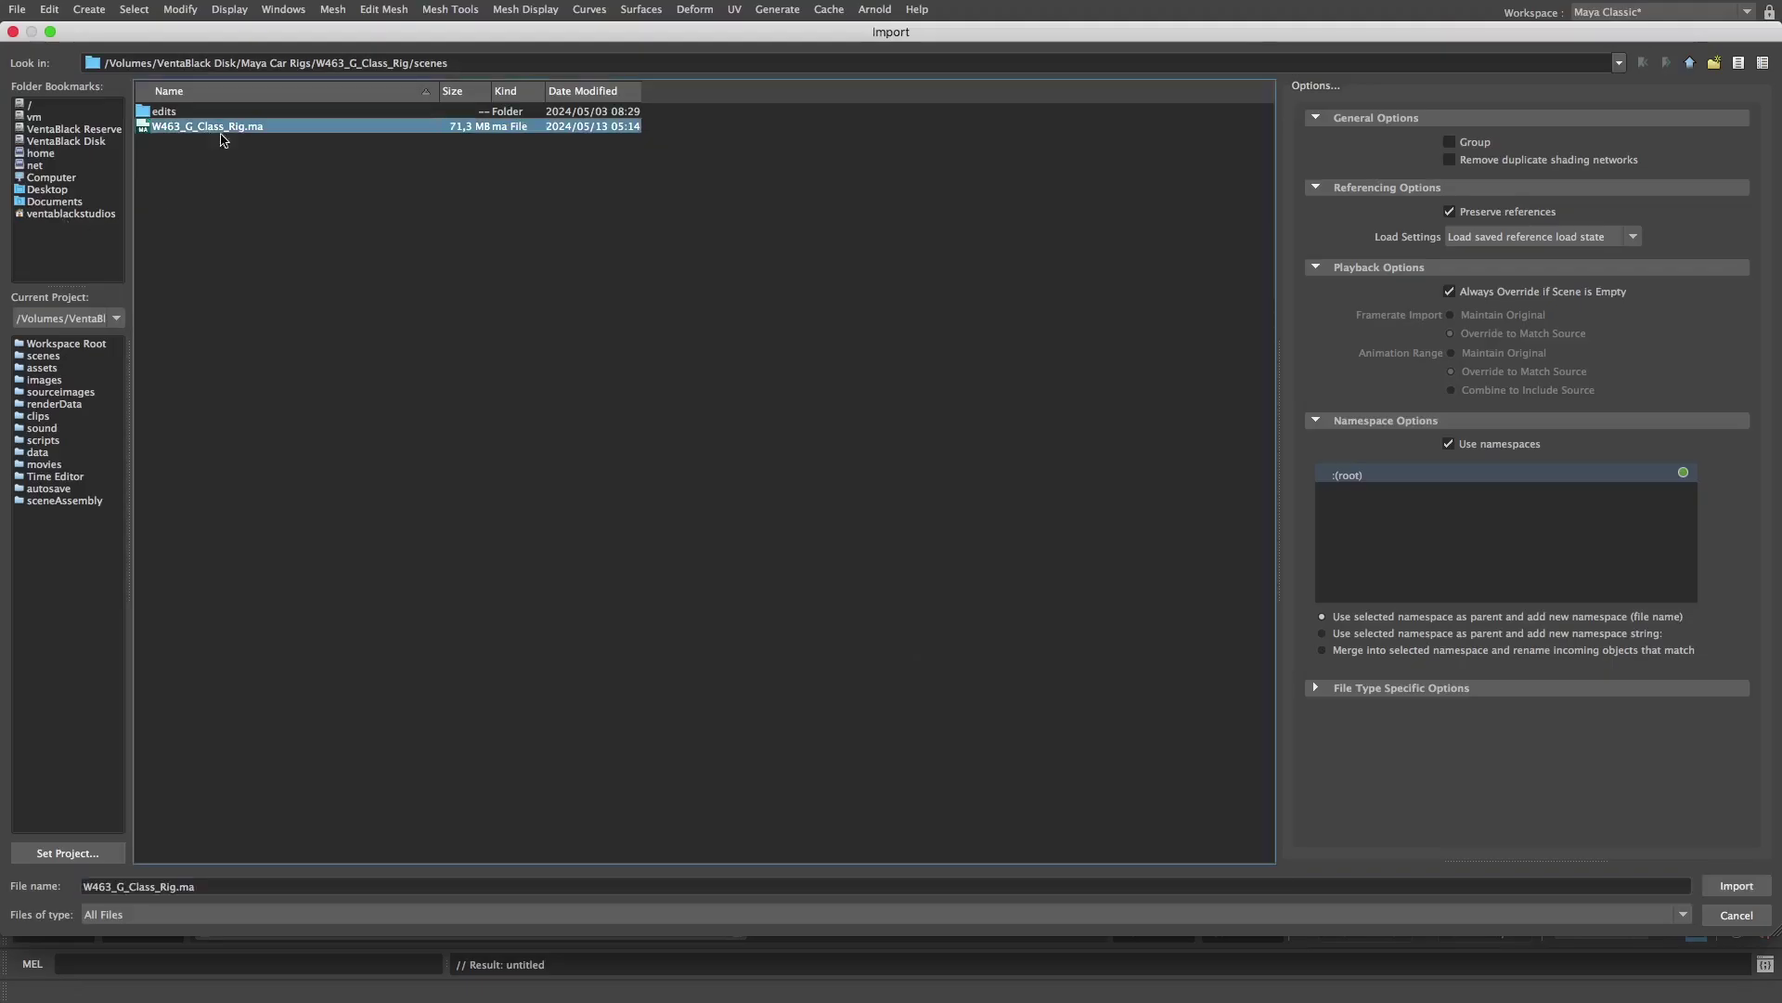
{"action": "left_click", "coordinate": [1733, 889]}
Select the car's root control and tilt the body by rotating the chassis control above the roof
{"action": "left_click", "coordinate": [1087, 611]}
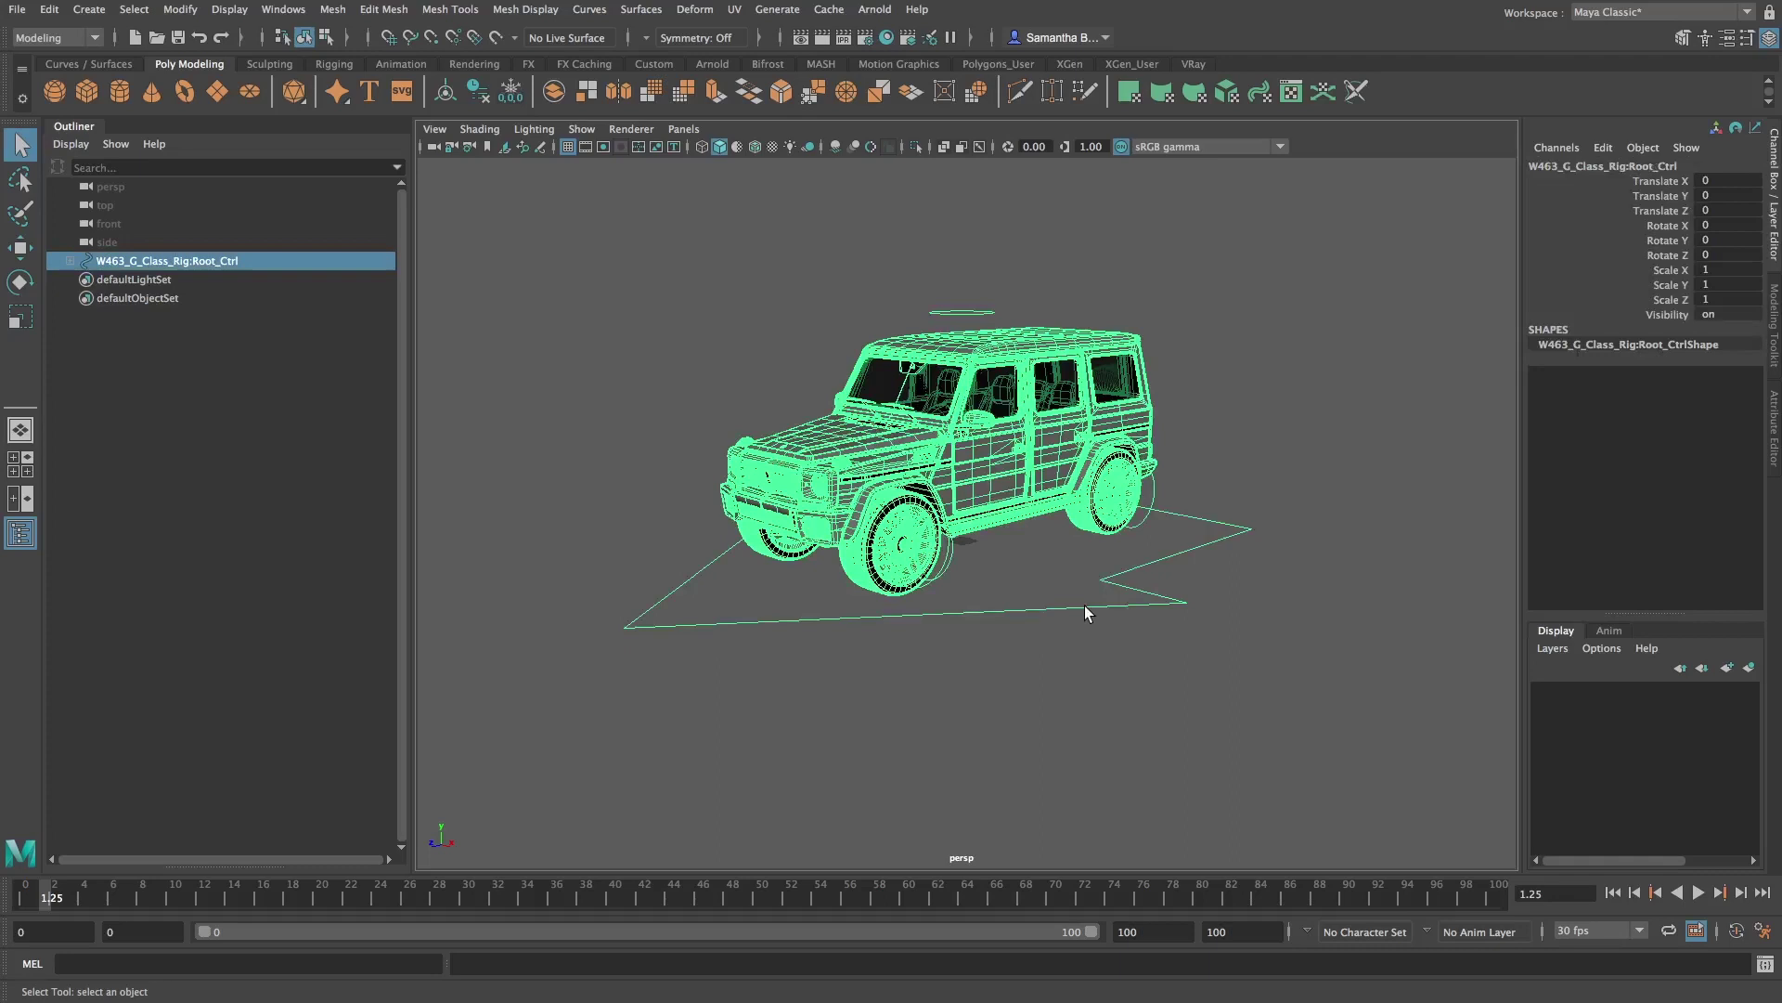
{"action": "key", "text": "r"}
{"action": "left_click_drag", "start_coordinate": [892, 559], "coordinate": [971, 302]}
{"action": "left_click", "coordinate": [971, 301]}
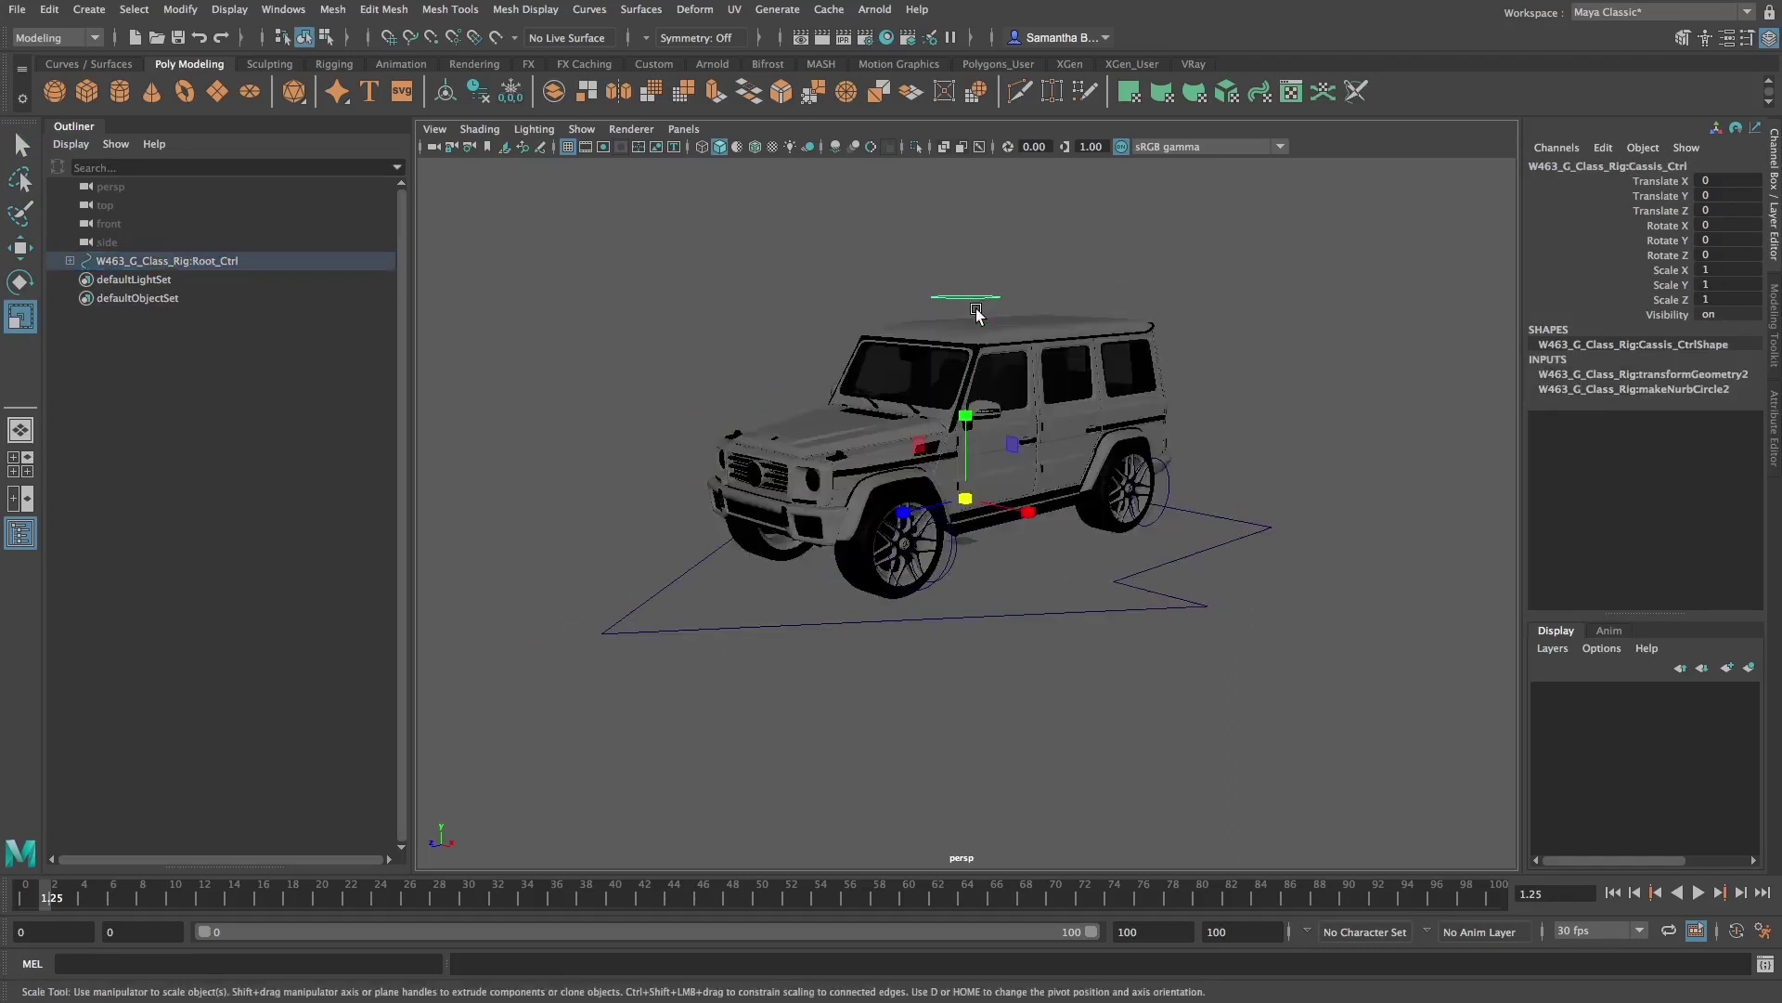
{"action": "key", "text": "e"}
{"action": "left_click_drag", "start_coordinate": [1019, 474], "coordinate": [1091, 502]}
Try the left front wheel control, and rotate the left front brake control about 27.5 degrees around Y
{"action": "left_click", "coordinate": [1136, 492]}
{"action": "left_click", "coordinate": [939, 520]}
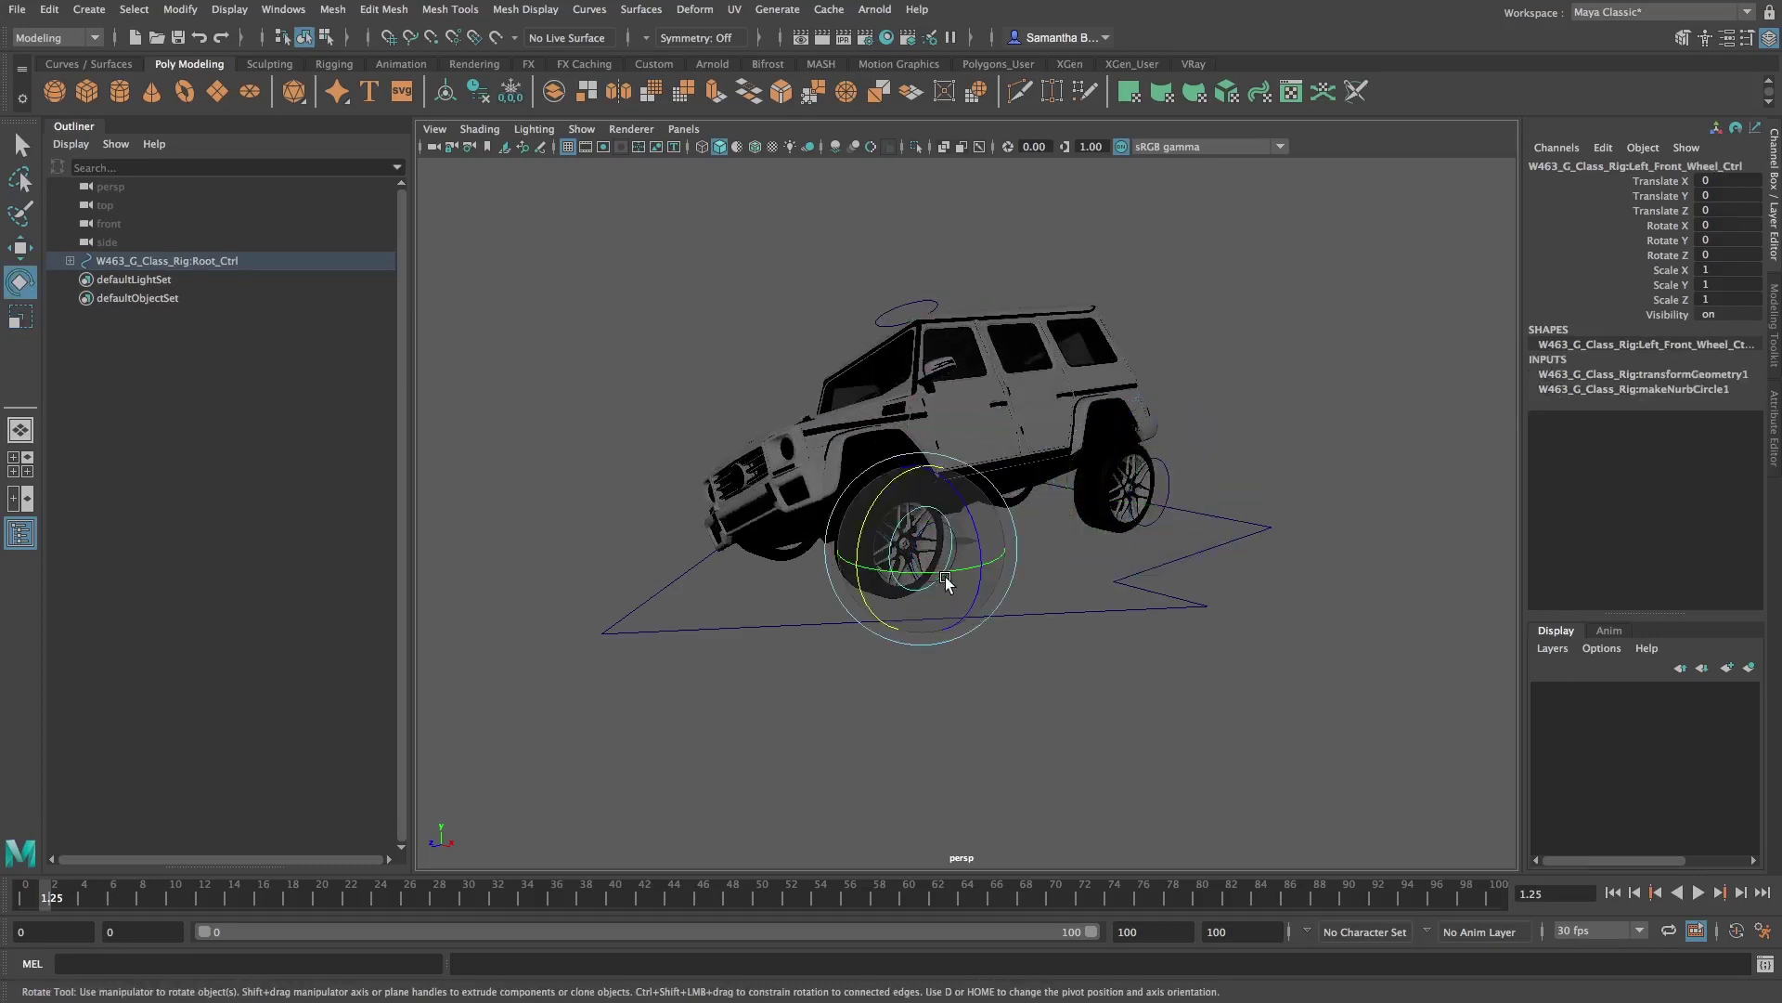
{"action": "left_click_drag", "start_coordinate": [955, 587], "coordinate": [984, 575]}
{"action": "left_click", "coordinate": [1102, 564]}
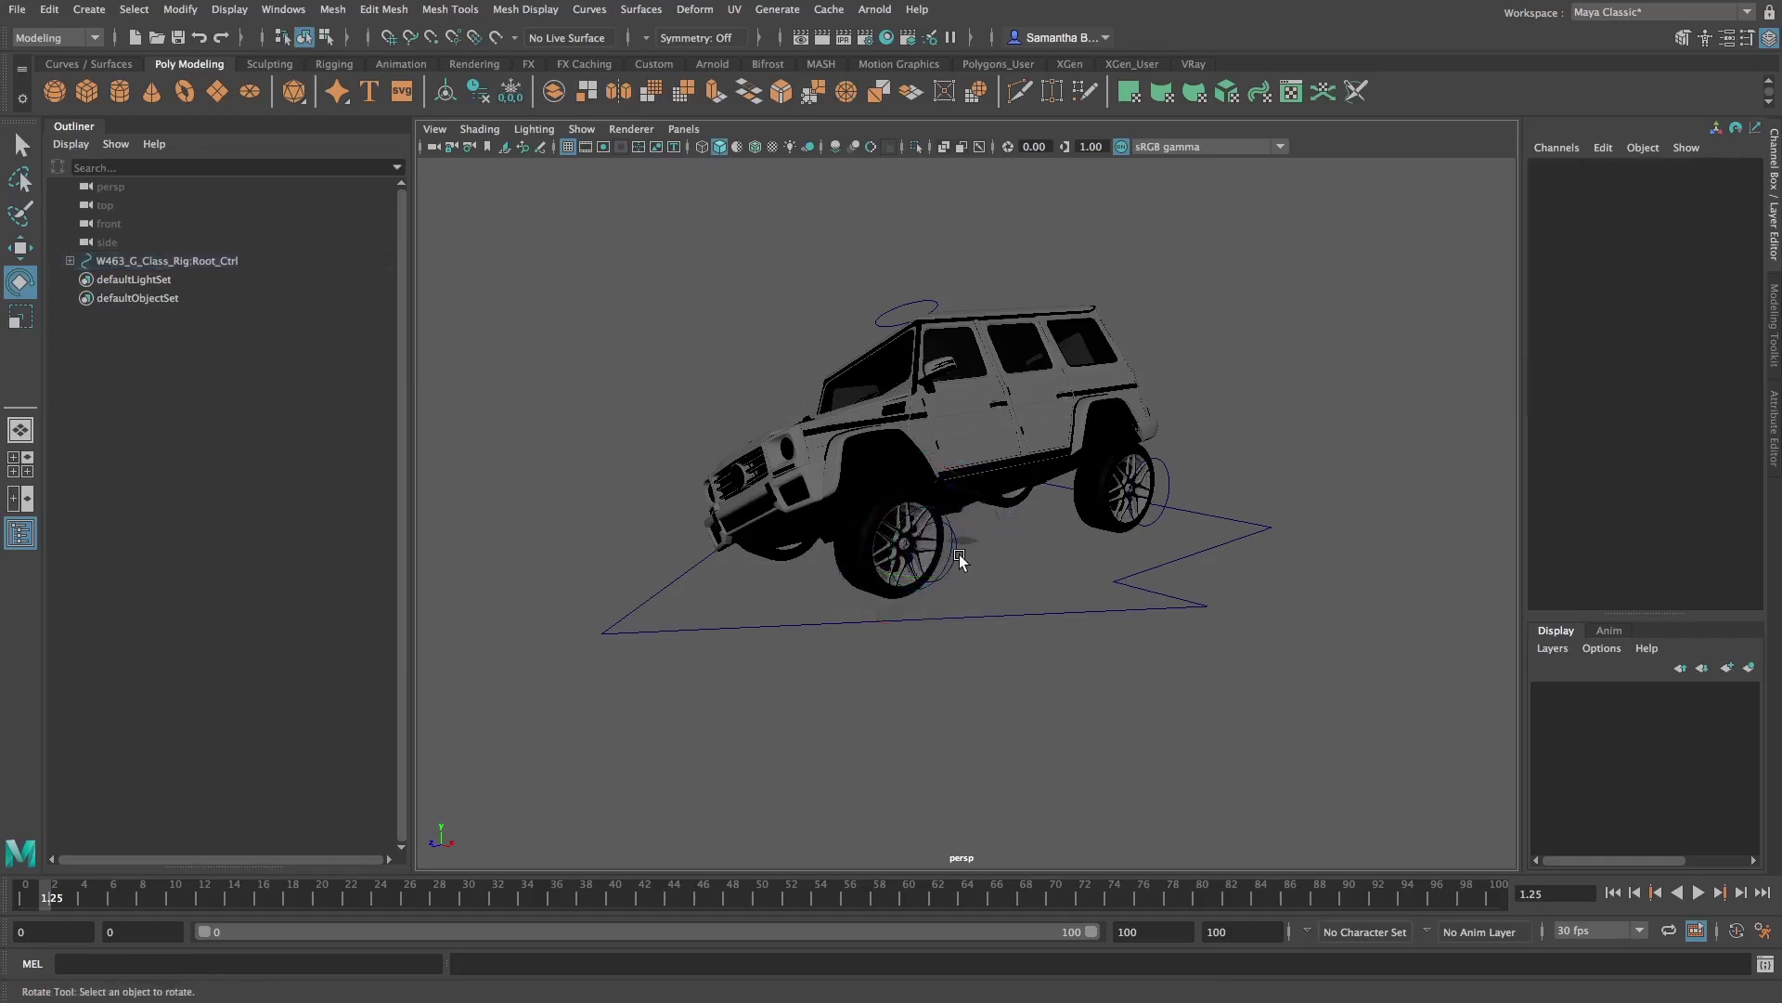
{"action": "left_click", "coordinate": [965, 575]}
{"action": "left_click_drag", "start_coordinate": [961, 571], "coordinate": [998, 575]}
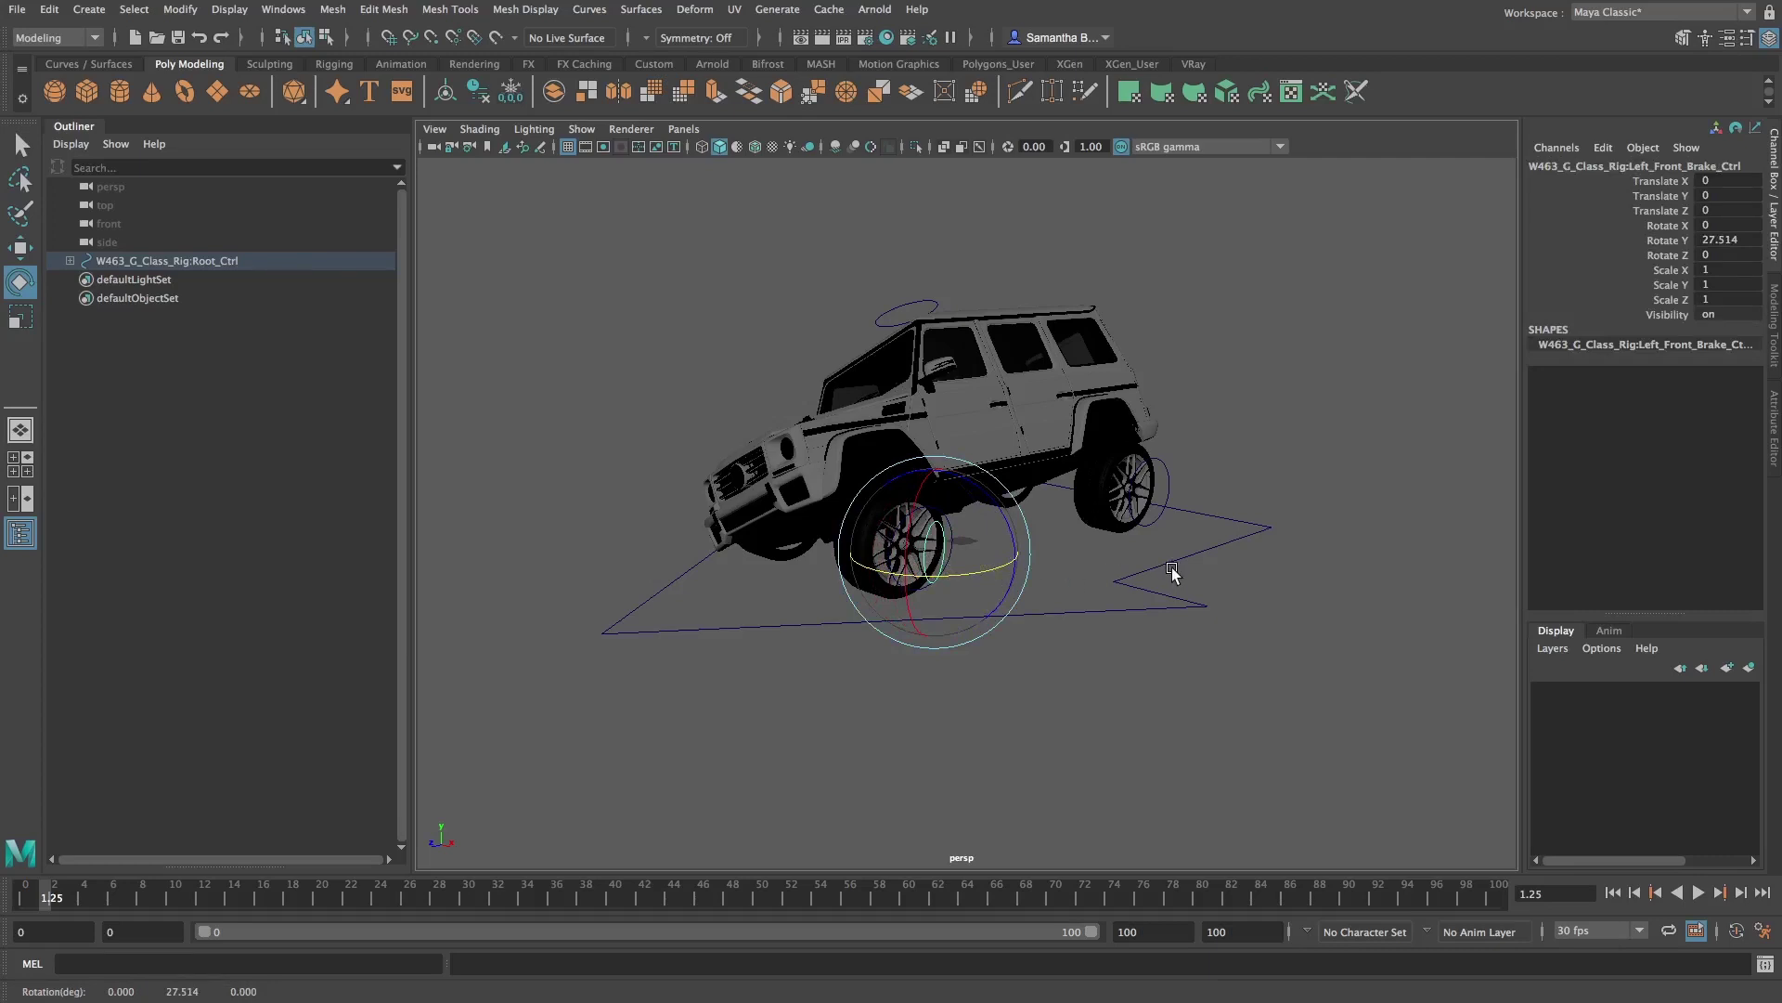
Examine the left front and left back wheel controls of the rig by selecting them individually
{"action": "key", "text": "q"}
{"action": "left_click", "coordinate": [955, 533]}
{"action": "left_click", "coordinate": [1046, 562]}
{"action": "left_click", "coordinate": [922, 557]}
{"action": "left_click", "coordinate": [1213, 505]}
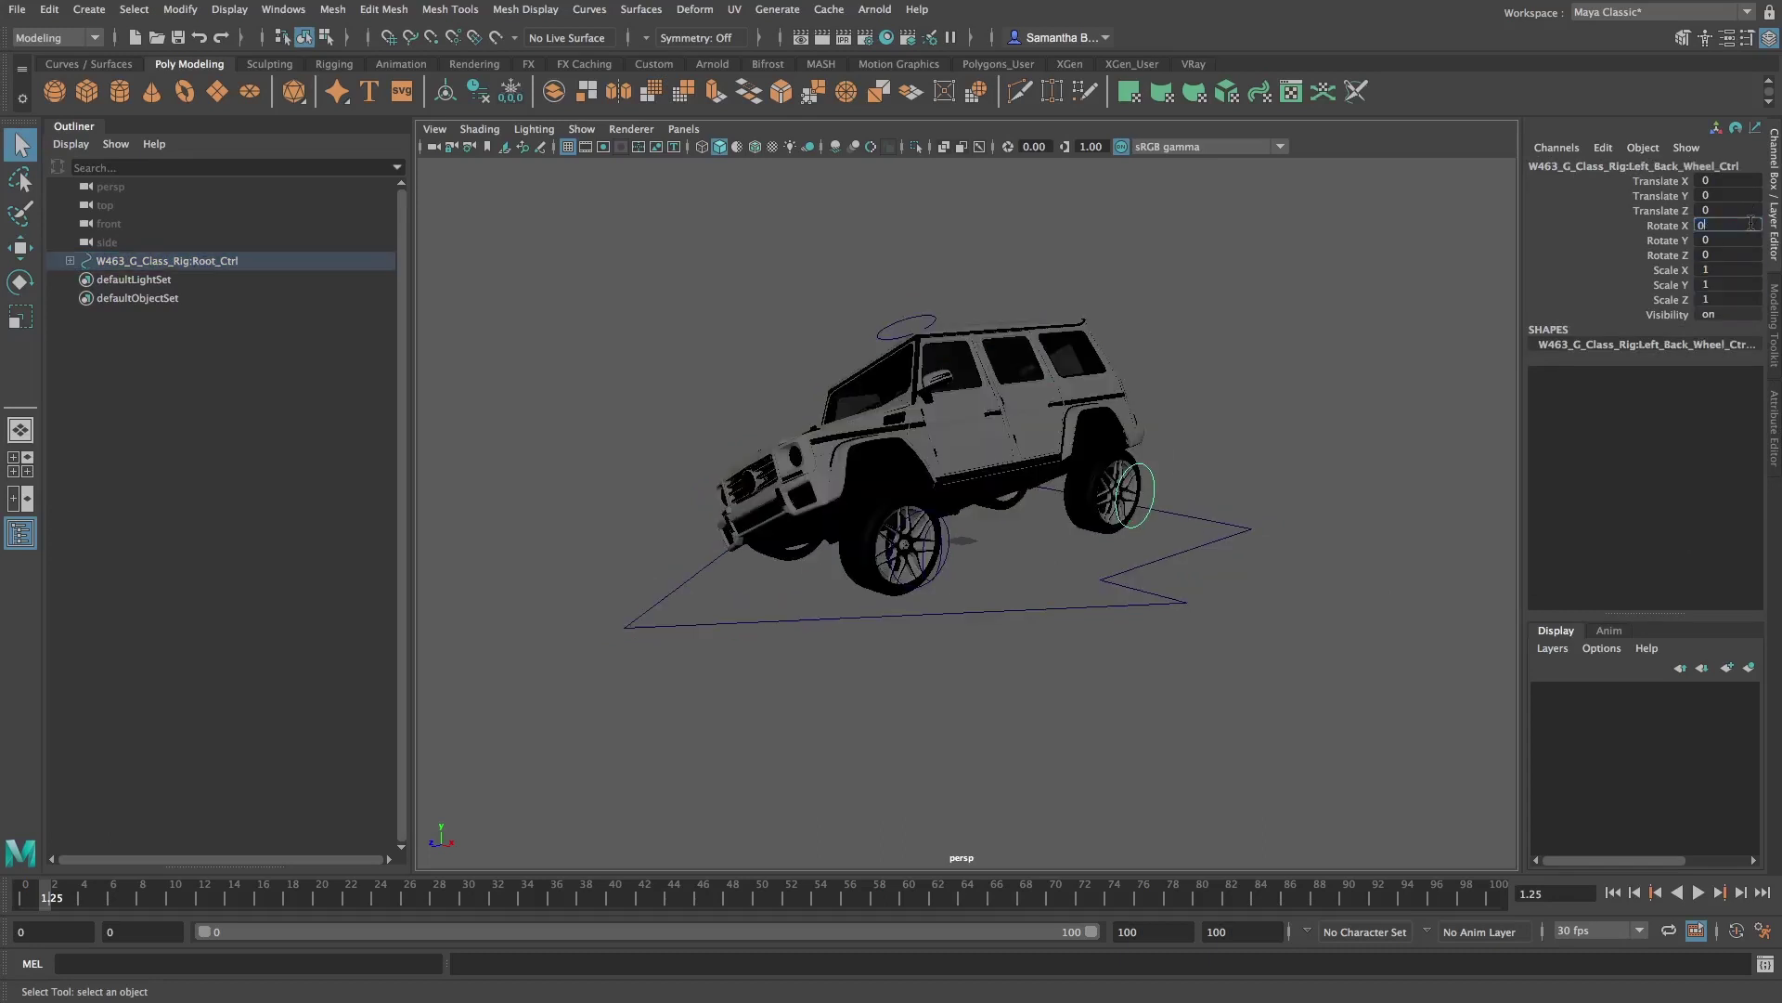
{"action": "left_click", "coordinate": [952, 547]}
{"action": "left_click", "coordinate": [923, 562]}
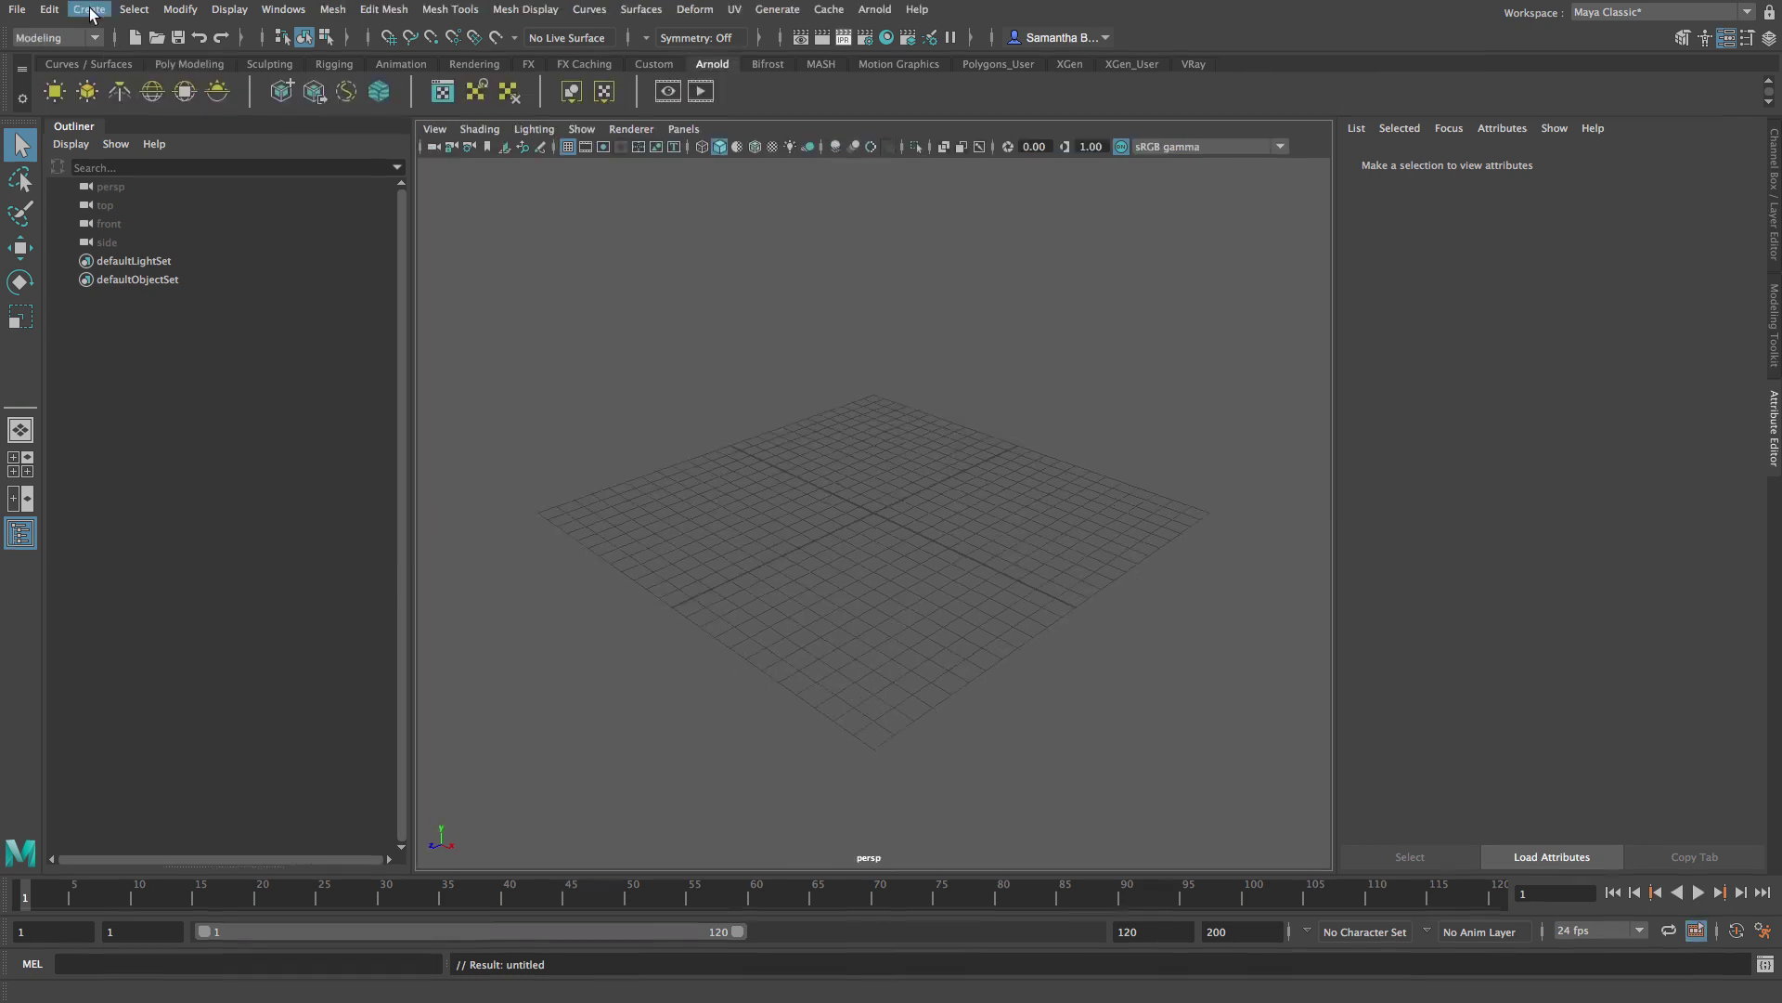
Create a camera named Shot_cam and set the render image size to 1920 x 1080
{"action": "left_click", "coordinate": [89, 9]}
{"action": "left_click", "coordinate": [371, 139]}
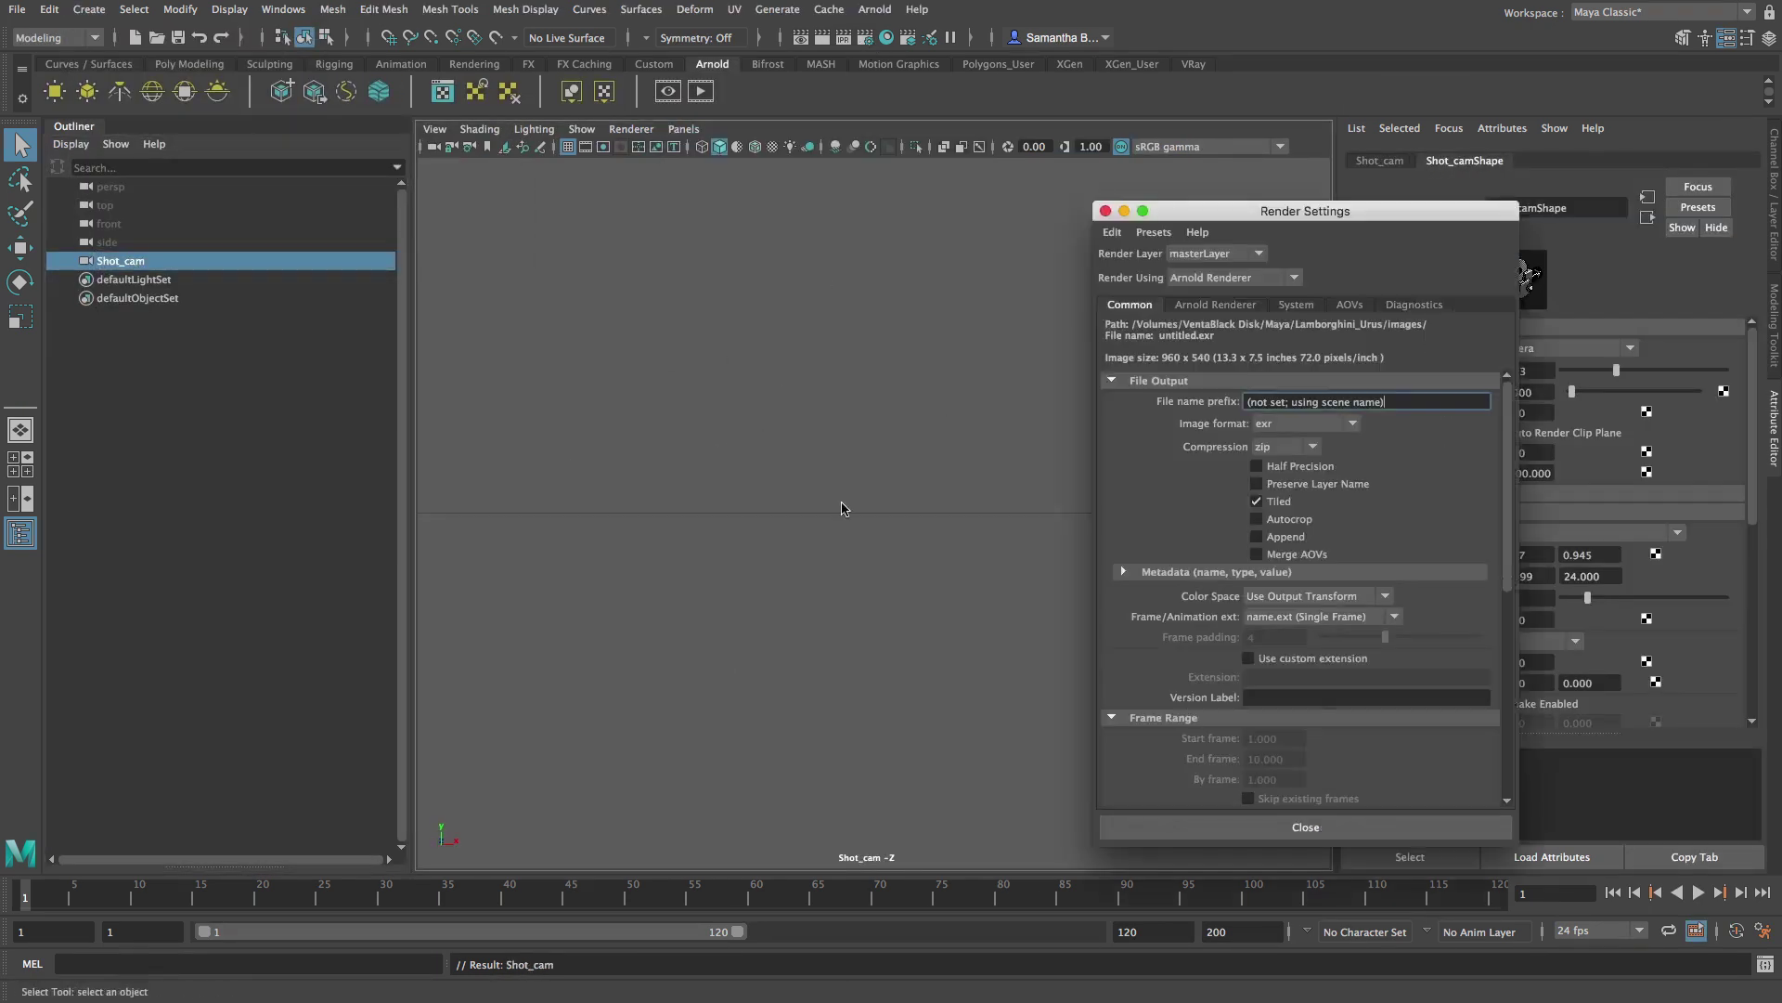
{"action": "scroll", "coordinate": [1300, 604], "scroll_direction": "down", "scroll_amount": 5}
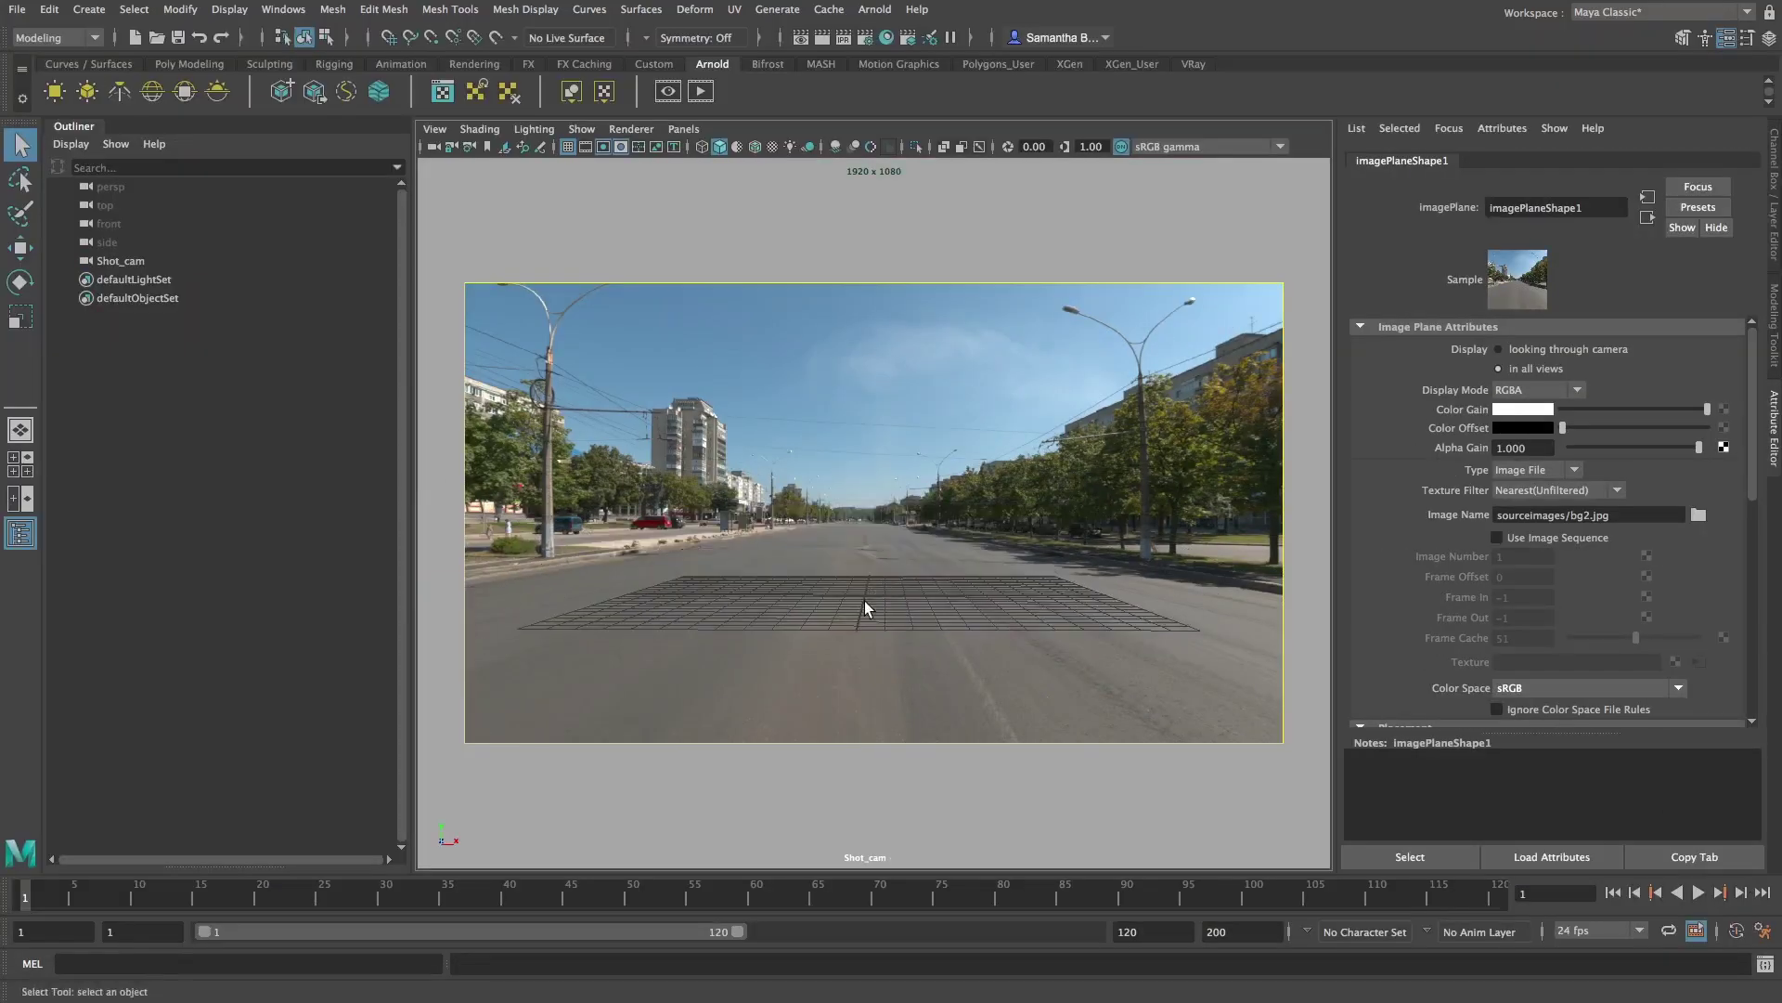
Create a polygon plane on the road, scale it uniformly to about 23.2 and set its Scale Z to 500
{"action": "middle_click_drag", "start_coordinate": [914, 588], "coordinate": [918, 579], "text": "alt"}
{"action": "left_click", "coordinate": [189, 64]}
{"action": "left_click", "coordinate": [217, 91]}
{"action": "key", "text": "r"}
{"action": "left_click_drag", "start_coordinate": [852, 569], "coordinate": [1239, 582]}
{"action": "middle_click_drag", "start_coordinate": [866, 578], "coordinate": [872, 580], "text": "alt"}
{"action": "left_click", "coordinate": [1774, 195]}
{"action": "left_click", "coordinate": [1728, 300]}
{"action": "type", "text": "500"}
{"action": "key", "text": "Return"}
Adjust the shot camera so the plane's wireframe lines follow the perspective of the road in the background photo
{"action": "key", "text": "4"}
{"action": "left_click_drag", "start_coordinate": [1112, 627], "coordinate": [1102, 614], "text": "alt"}
{"action": "key", "text": "5"}
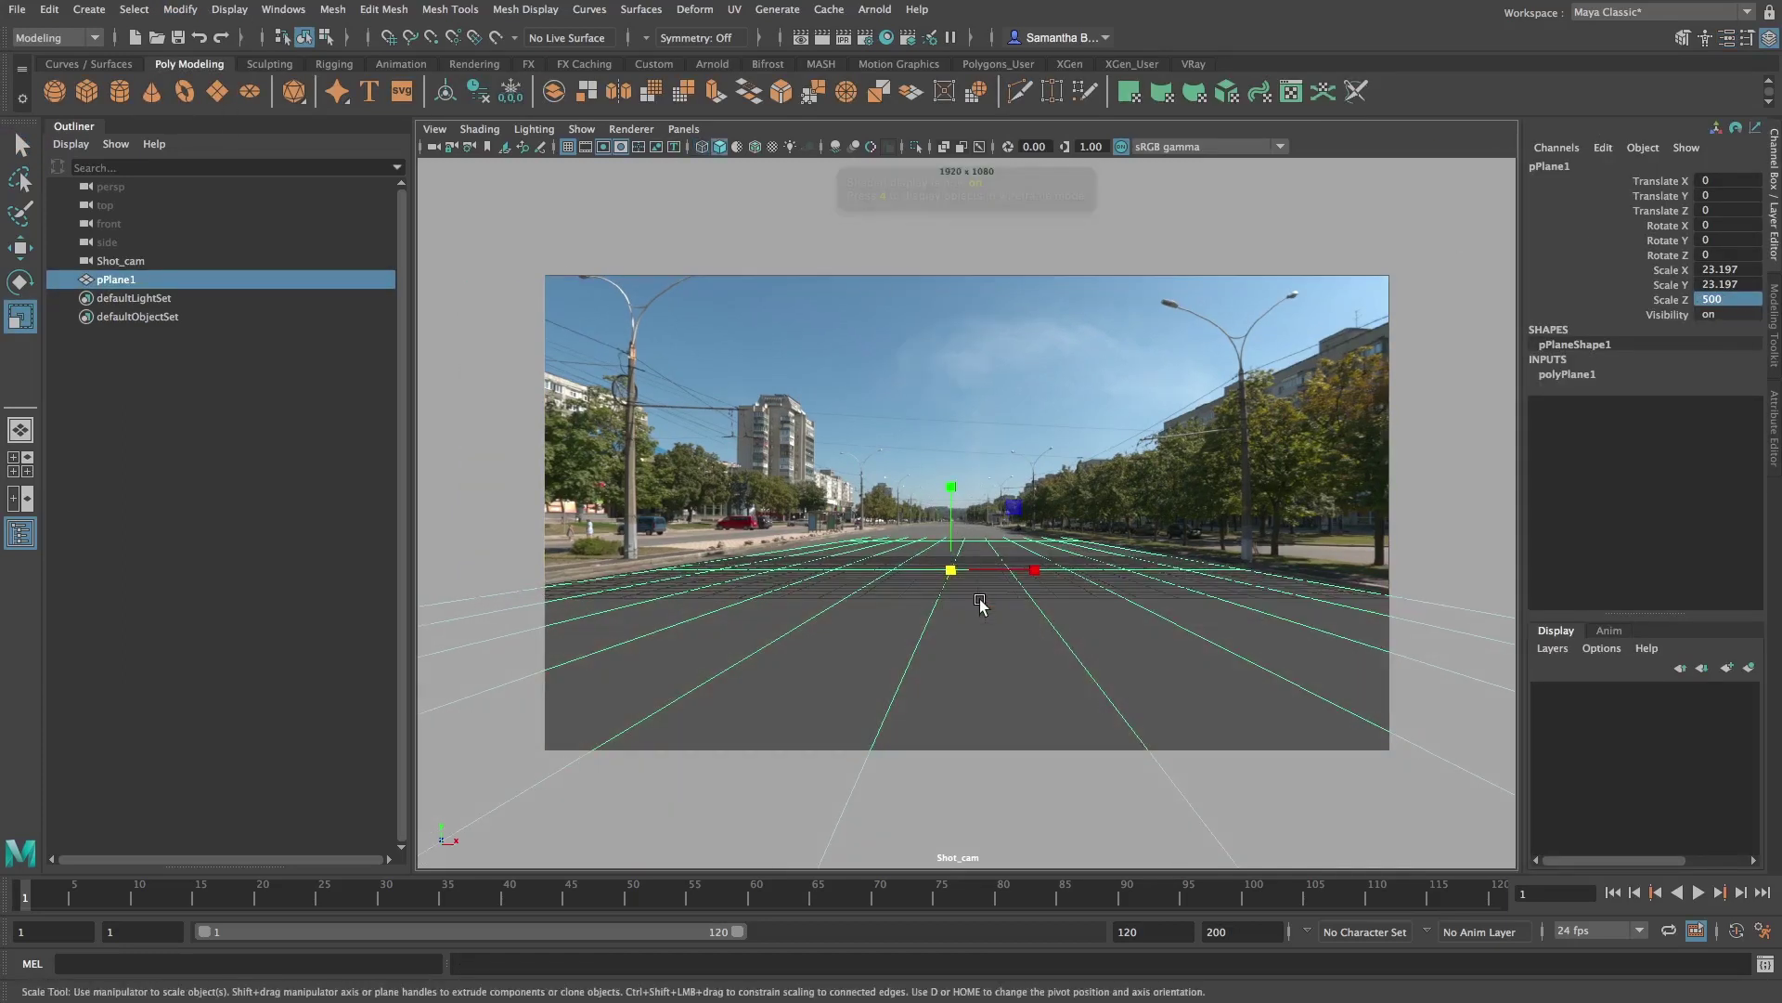
{"action": "left_click_drag", "start_coordinate": [978, 603], "coordinate": [982, 601], "text": "alt"}
Rename the polygon plane to Ground
{"action": "double_click", "coordinate": [117, 280]}
{"action": "type", "text": "Ground"}
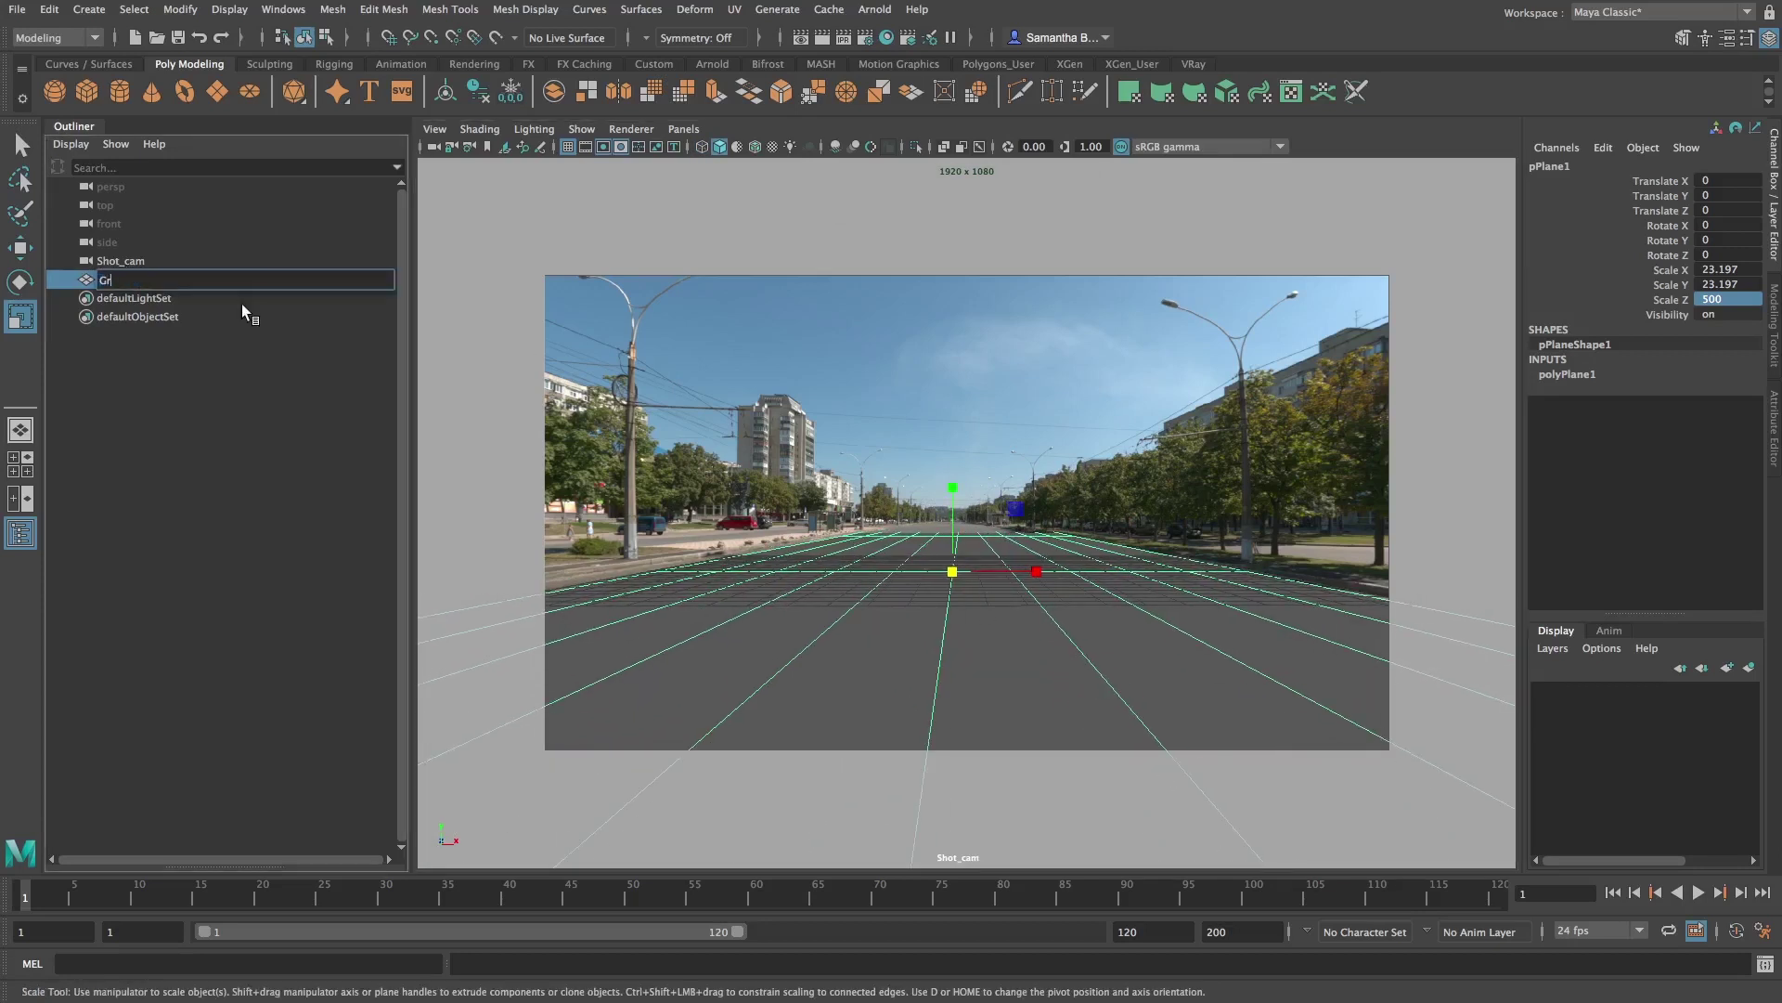
{"action": "key", "text": "Return"}
Lock the translate, rotate and scale channels of Shot_cam
{"action": "left_click", "coordinate": [121, 261]}
{"action": "left_click_drag", "start_coordinate": [1660, 181], "coordinate": [1657, 299]}
{"action": "right_click", "coordinate": [1653, 288]}
{"action": "left_click", "coordinate": [1639, 682]}
Switch to the perspective view and add an Arnold sky dome light to the scene
{"action": "key", "text": "space"}
{"action": "key", "text": "space"}
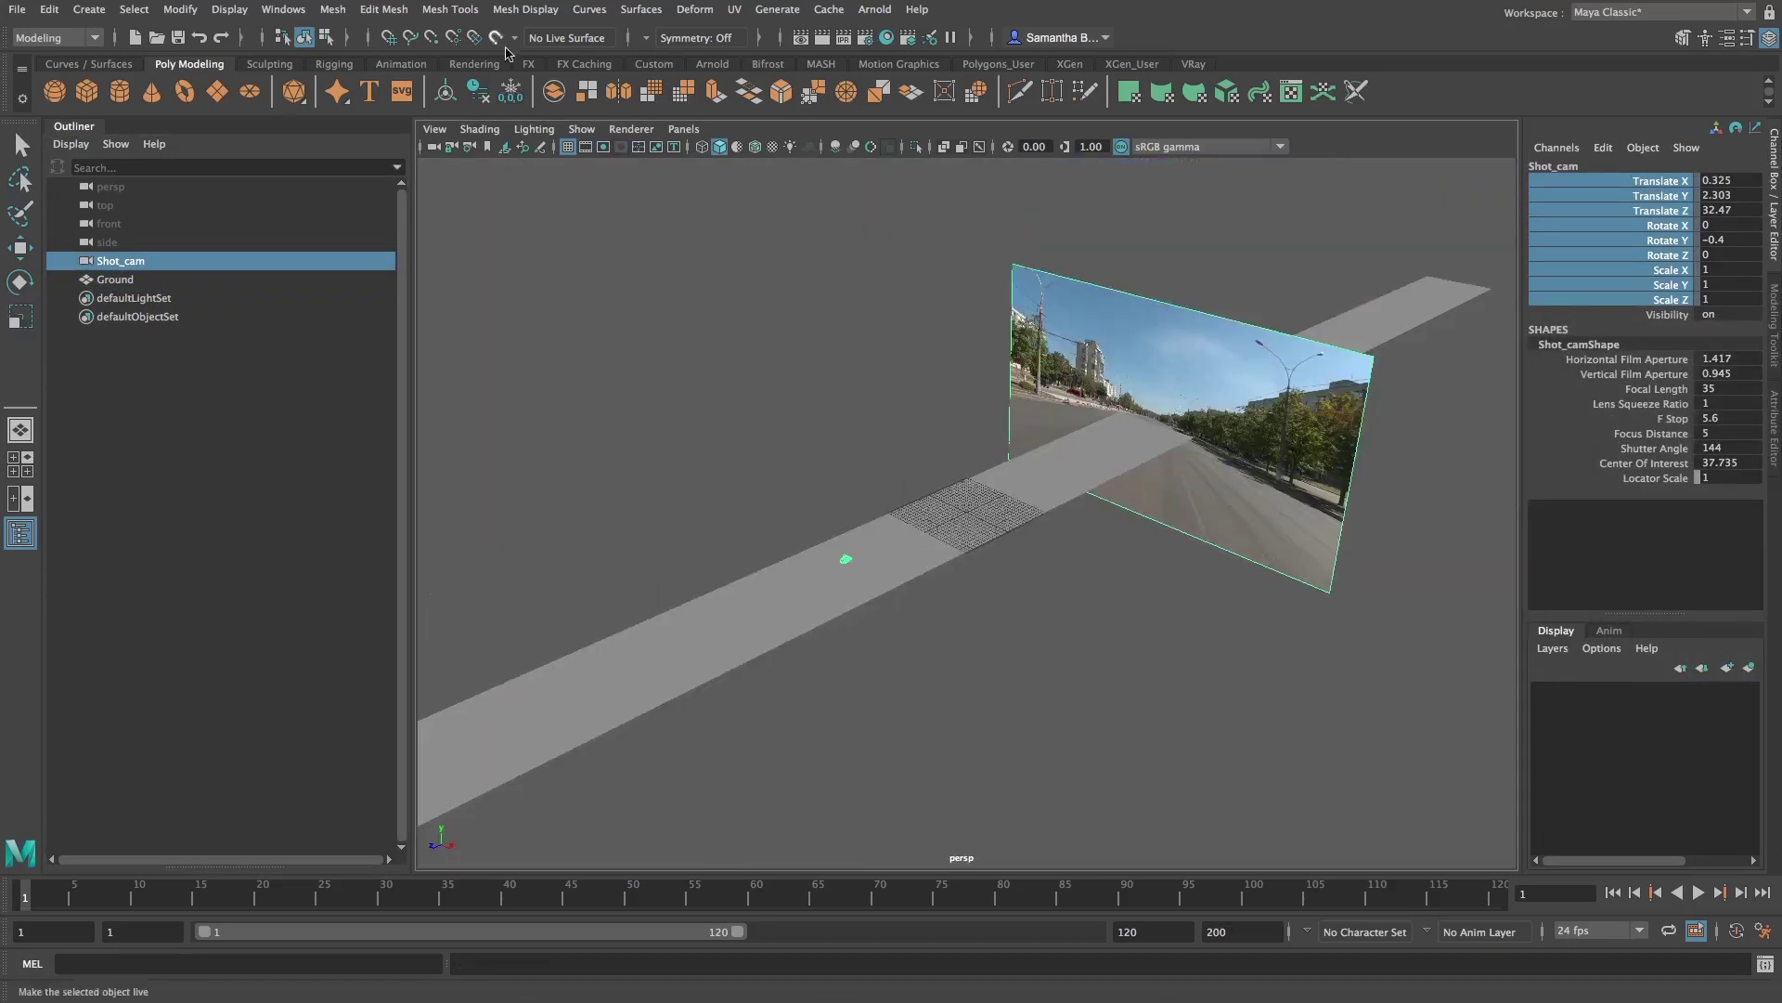
{"action": "left_click", "coordinate": [712, 64]}
{"action": "left_click", "coordinate": [151, 91]}
Connect a file texture to the sky dome light's color and load the HDRI image wide_street_01_8k.exr
{"action": "left_click", "coordinate": [1722, 351]}
{"action": "left_click", "coordinate": [1619, 400]}
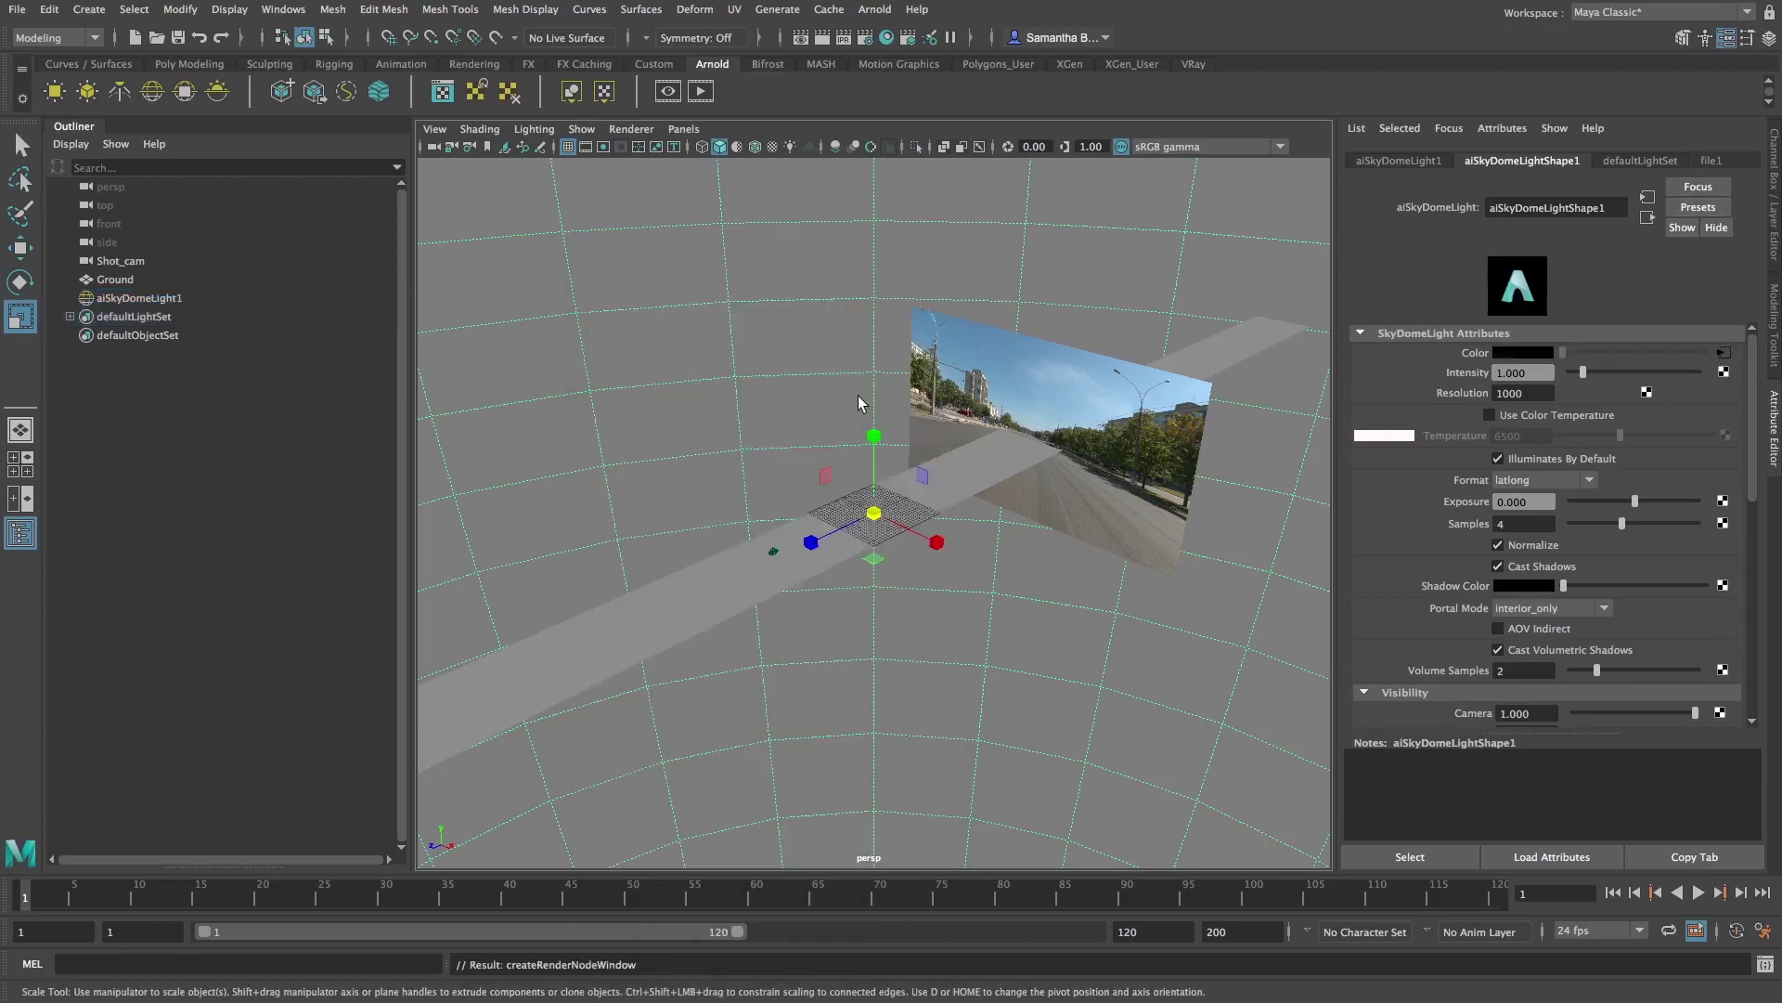
{"action": "left_click", "coordinate": [1749, 404]}
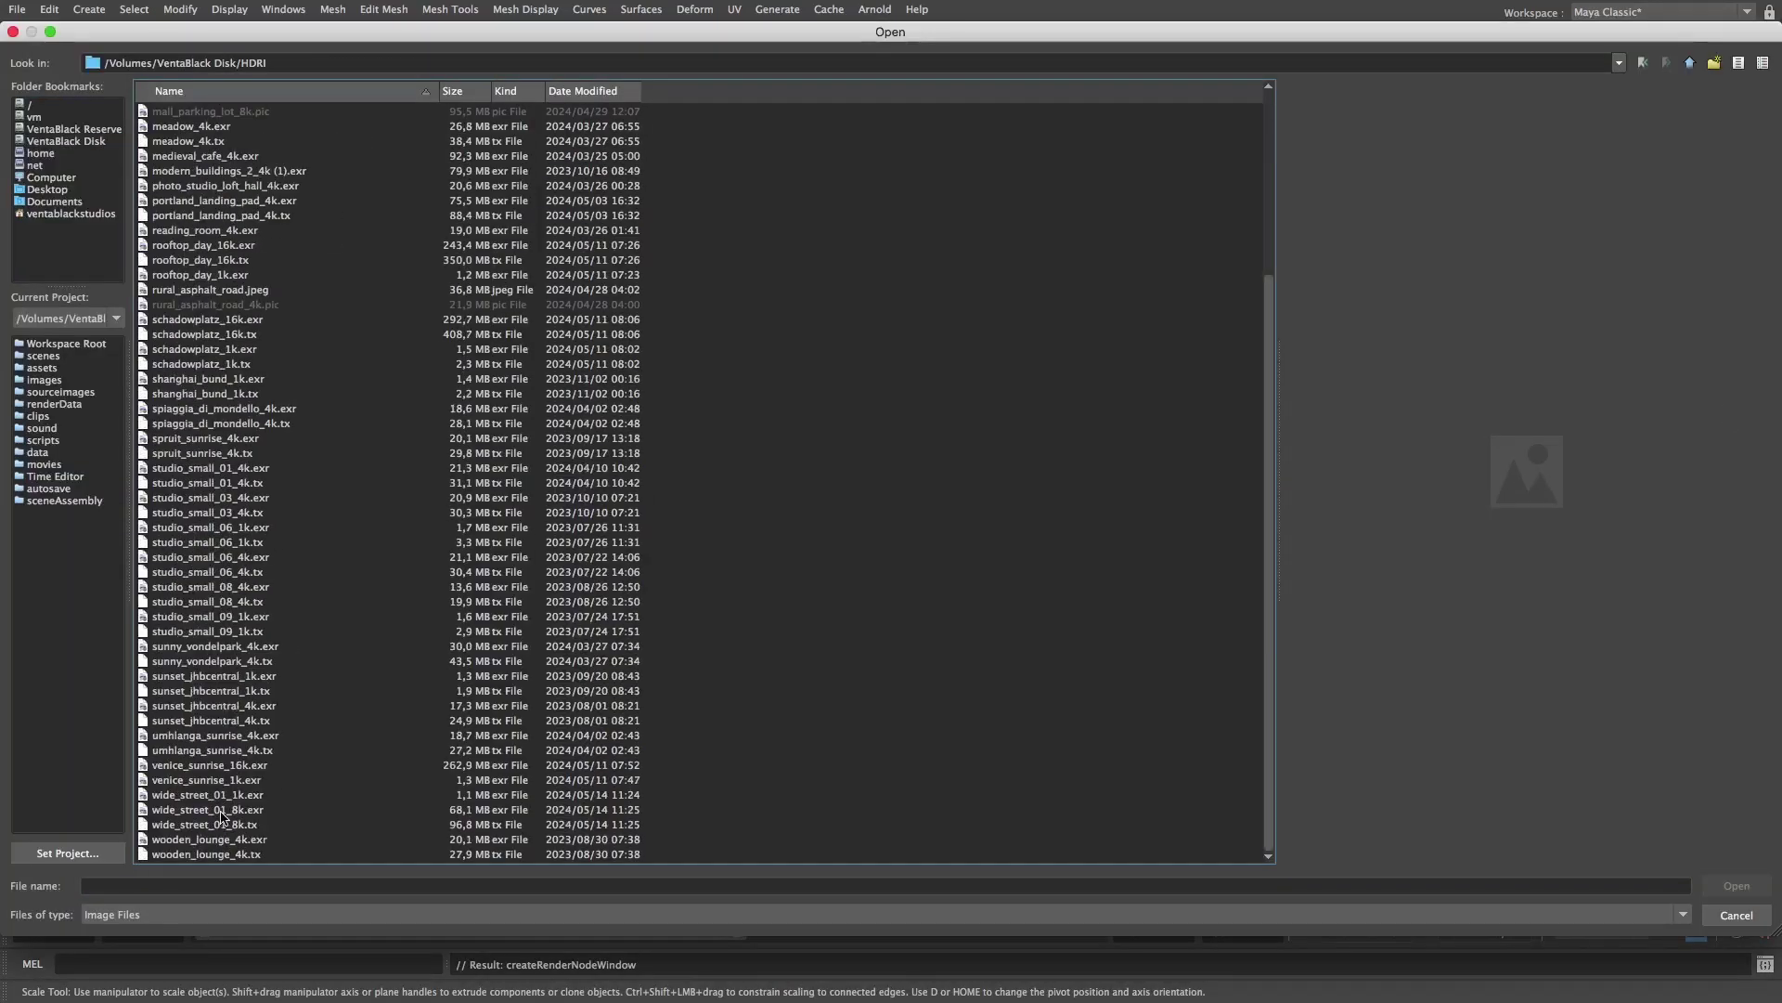
{"action": "left_click", "coordinate": [1736, 914]}
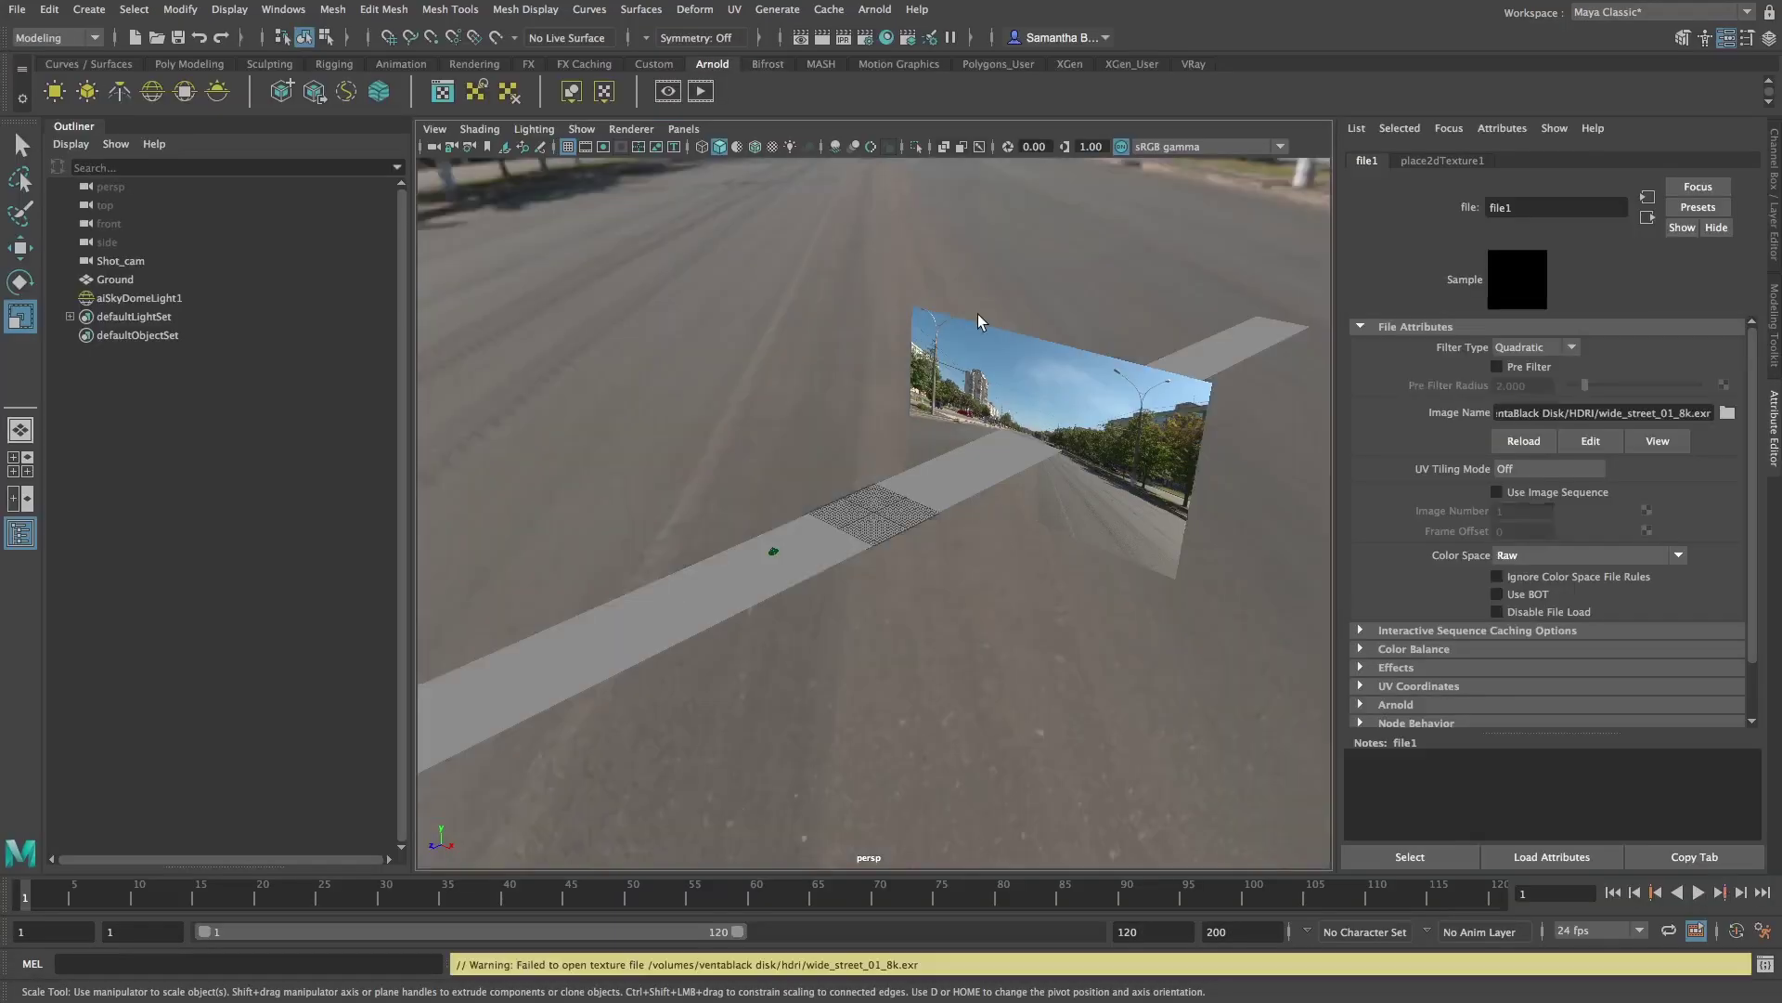
Rotate the sky dome light to about 131.8 degrees around Y to line it up with the background photo
{"action": "left_click_drag", "start_coordinate": [979, 318], "coordinate": [1105, 274], "text": "alt"}
{"action": "left_click", "coordinate": [171, 298]}
{"action": "key", "text": "e"}
{"action": "left_click_drag", "start_coordinate": [815, 522], "coordinate": [896, 528]}
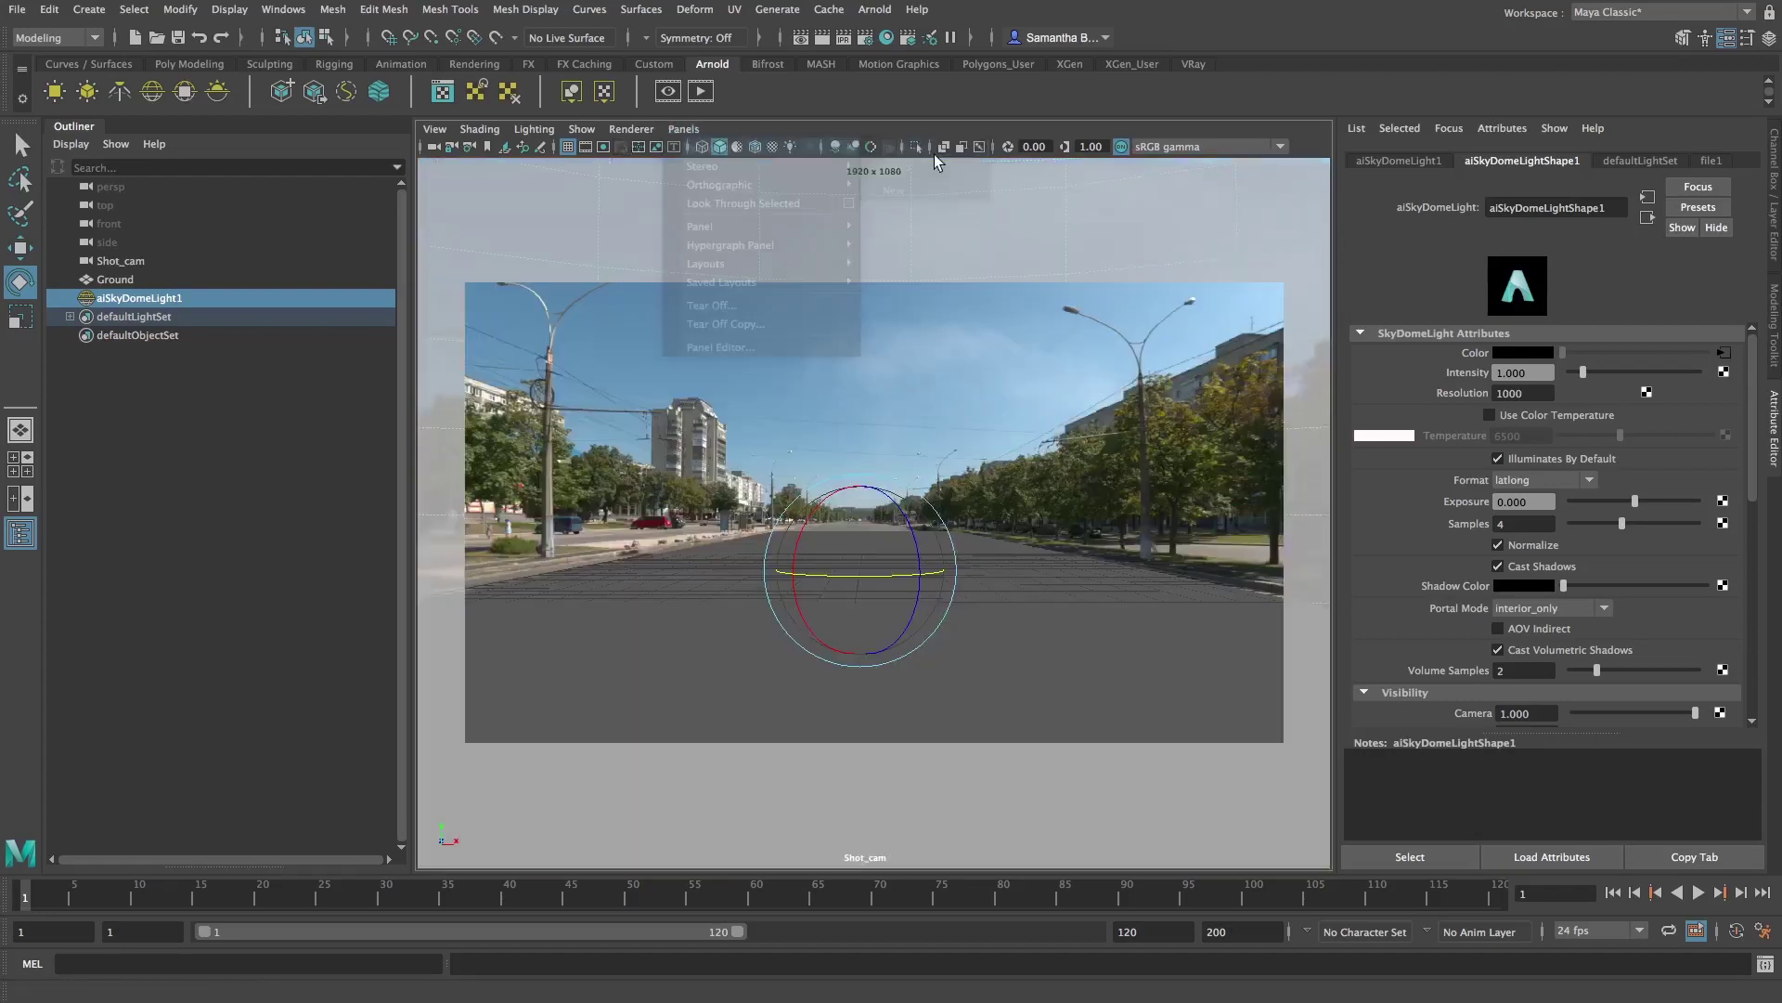
Lock the translate, rotate and scale channels of the sky dome light
{"action": "key", "text": "ctrl+a"}
{"action": "left_click_drag", "start_coordinate": [1648, 181], "coordinate": [1653, 299]}
{"action": "right_click", "coordinate": [1569, 278]}
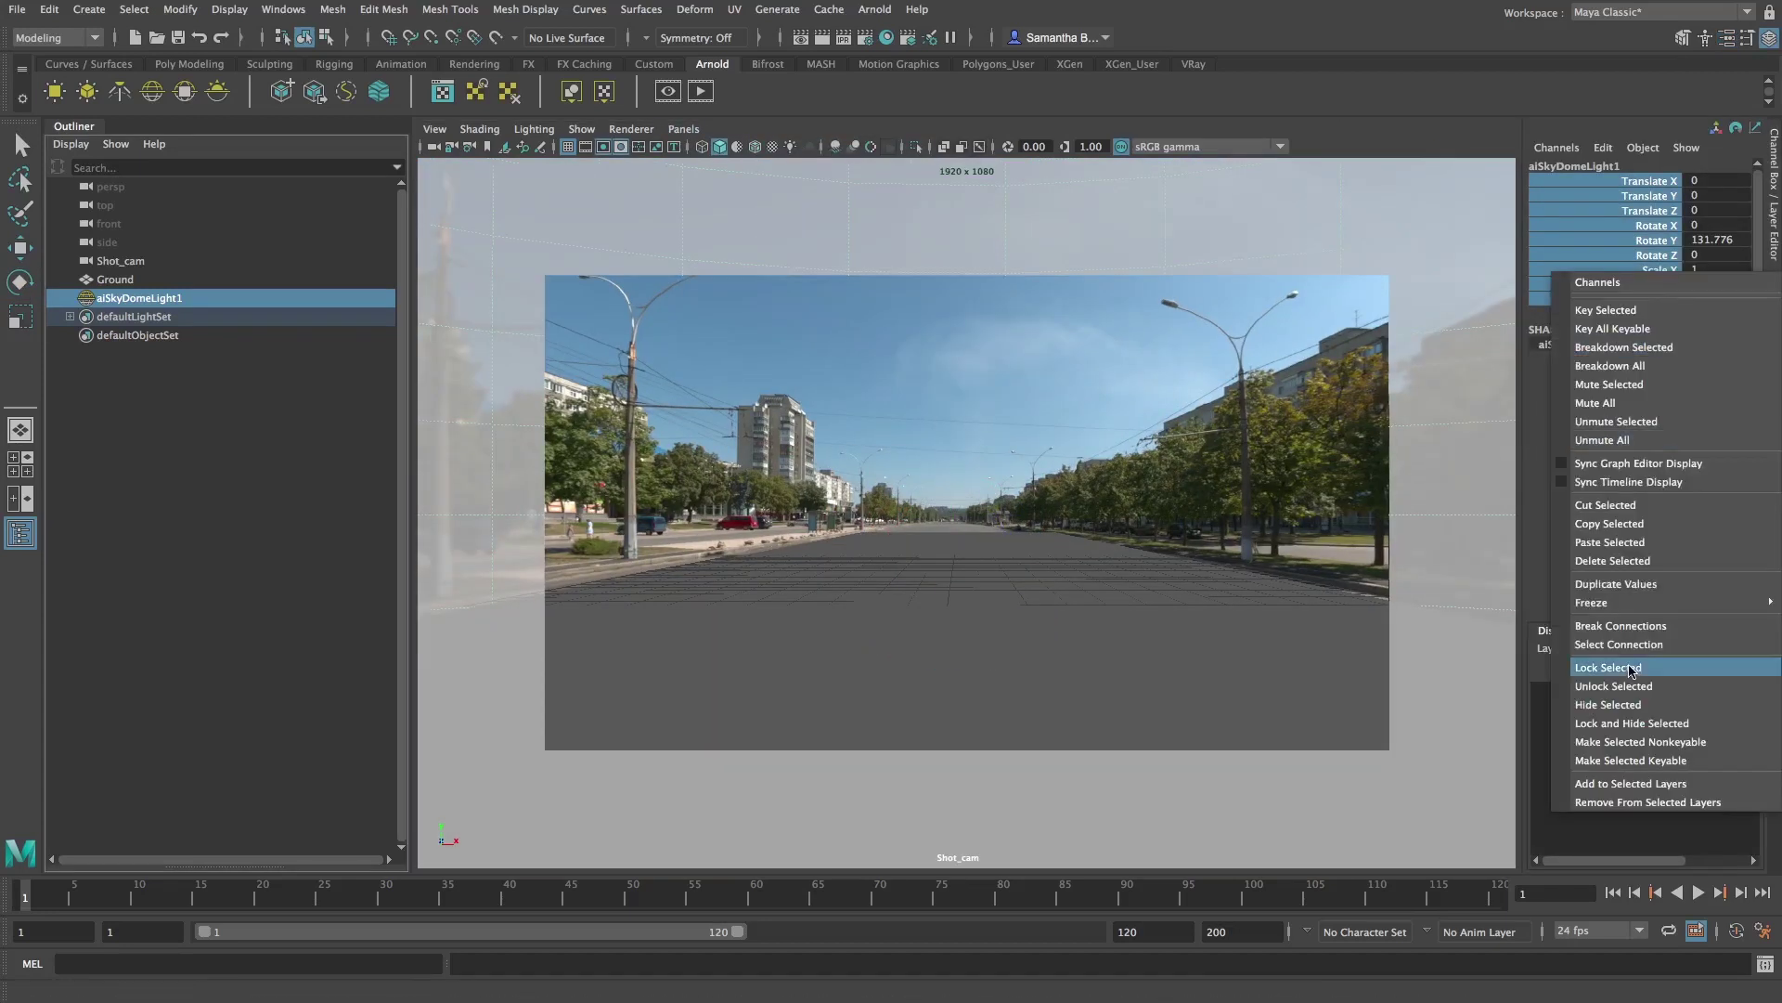
{"action": "left_click", "coordinate": [1632, 670]}
Import Rig.ma, scale its root control to 0.01 on all axes and move it to about -10.07 in Z
{"action": "key", "text": "ctrl+i"}
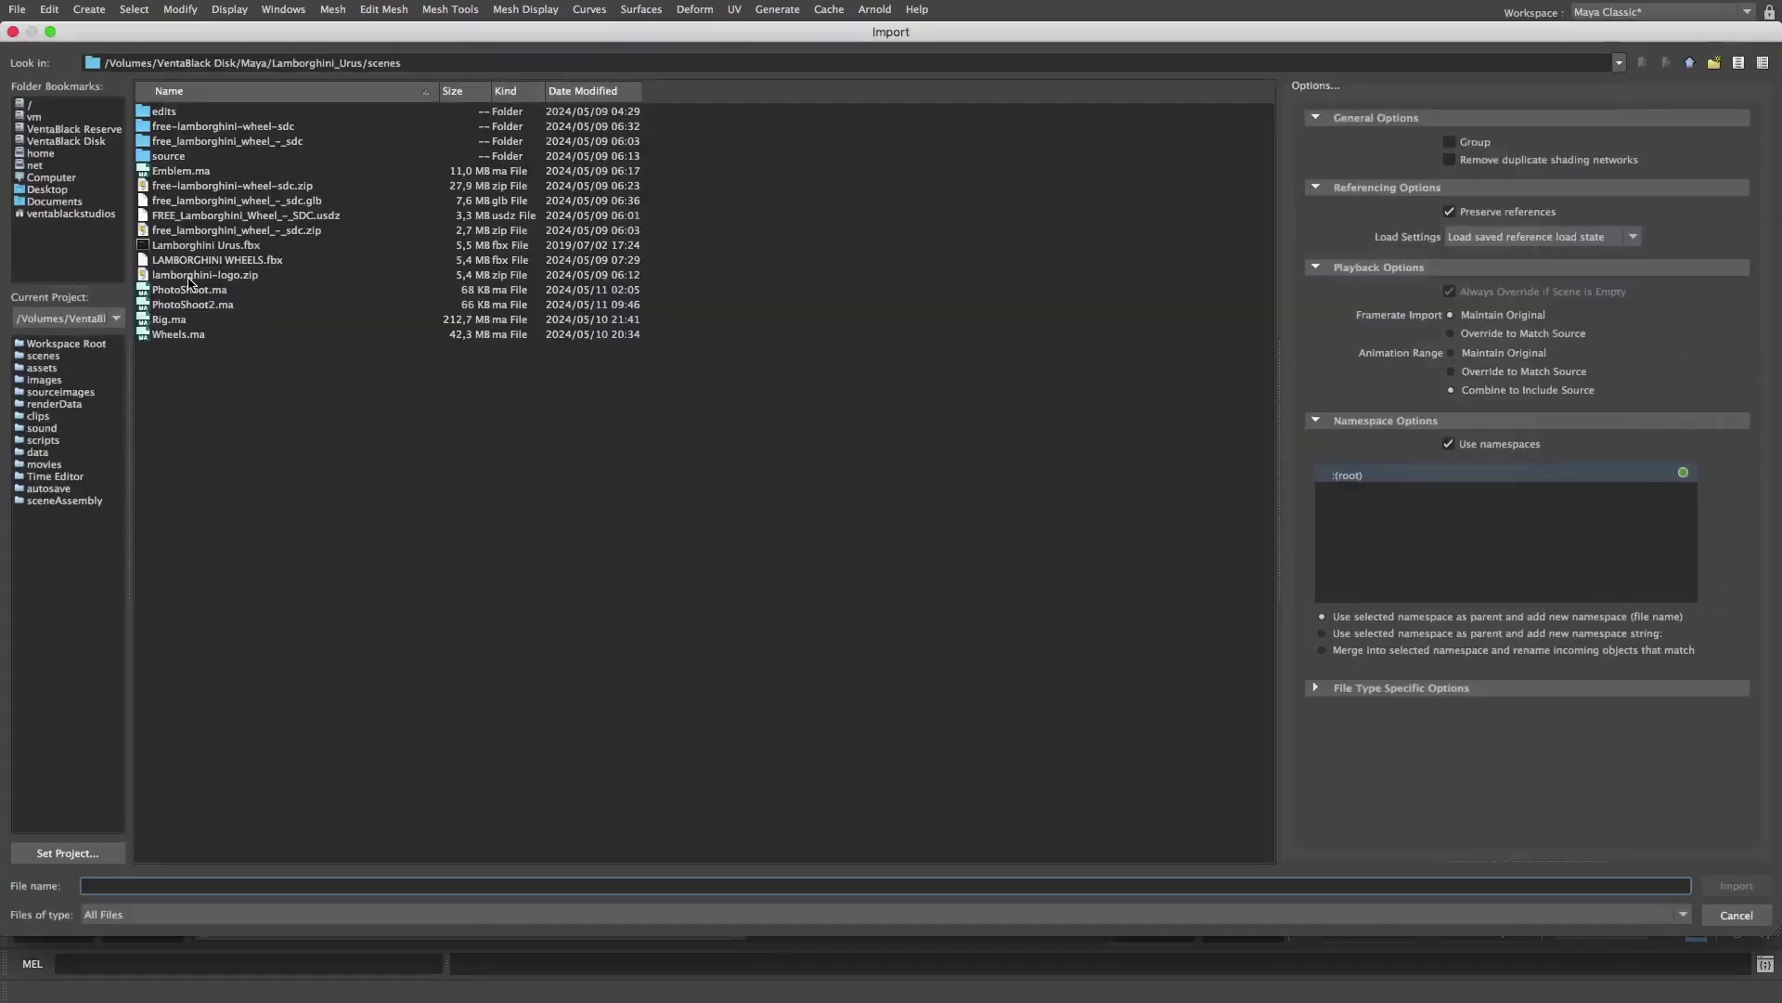
{"action": "double_click", "coordinate": [160, 319]}
{"action": "left_click", "coordinate": [136, 318]}
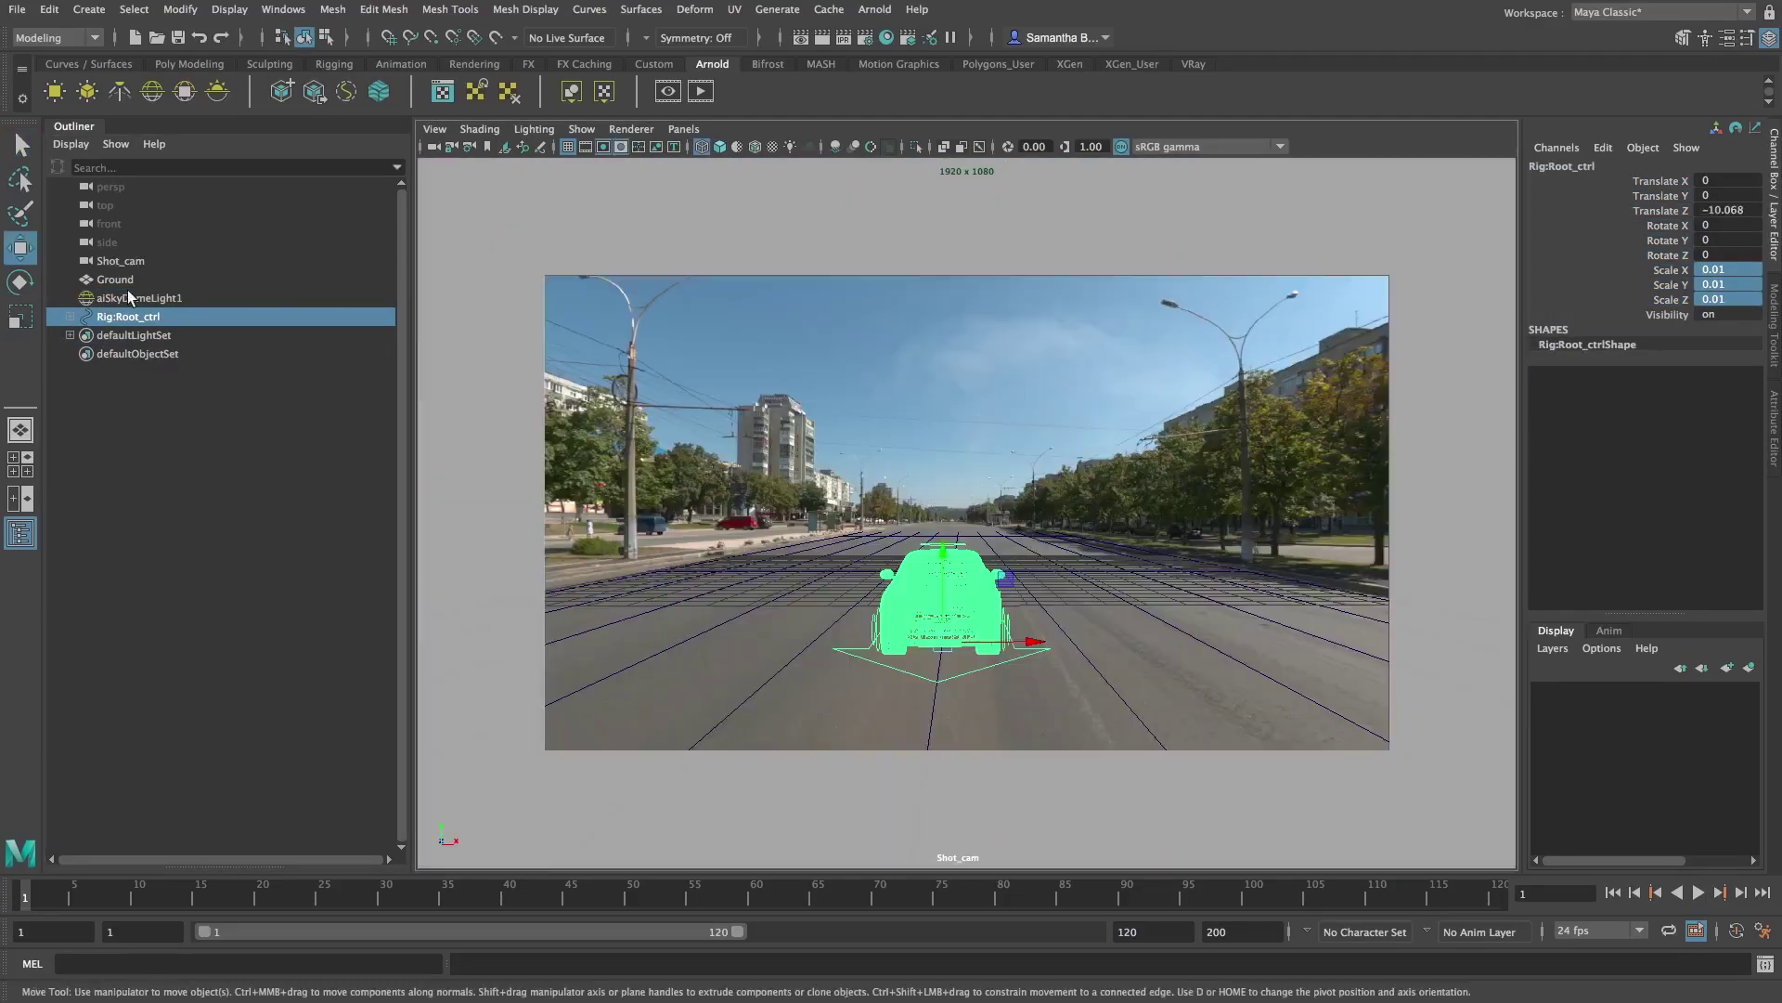
Hide the Ground plane and scale the car's root control to 0.018 on all axes
{"action": "left_click", "coordinate": [115, 278]}
{"action": "key", "text": "ctrl+h"}
{"action": "left_click", "coordinate": [976, 667]}
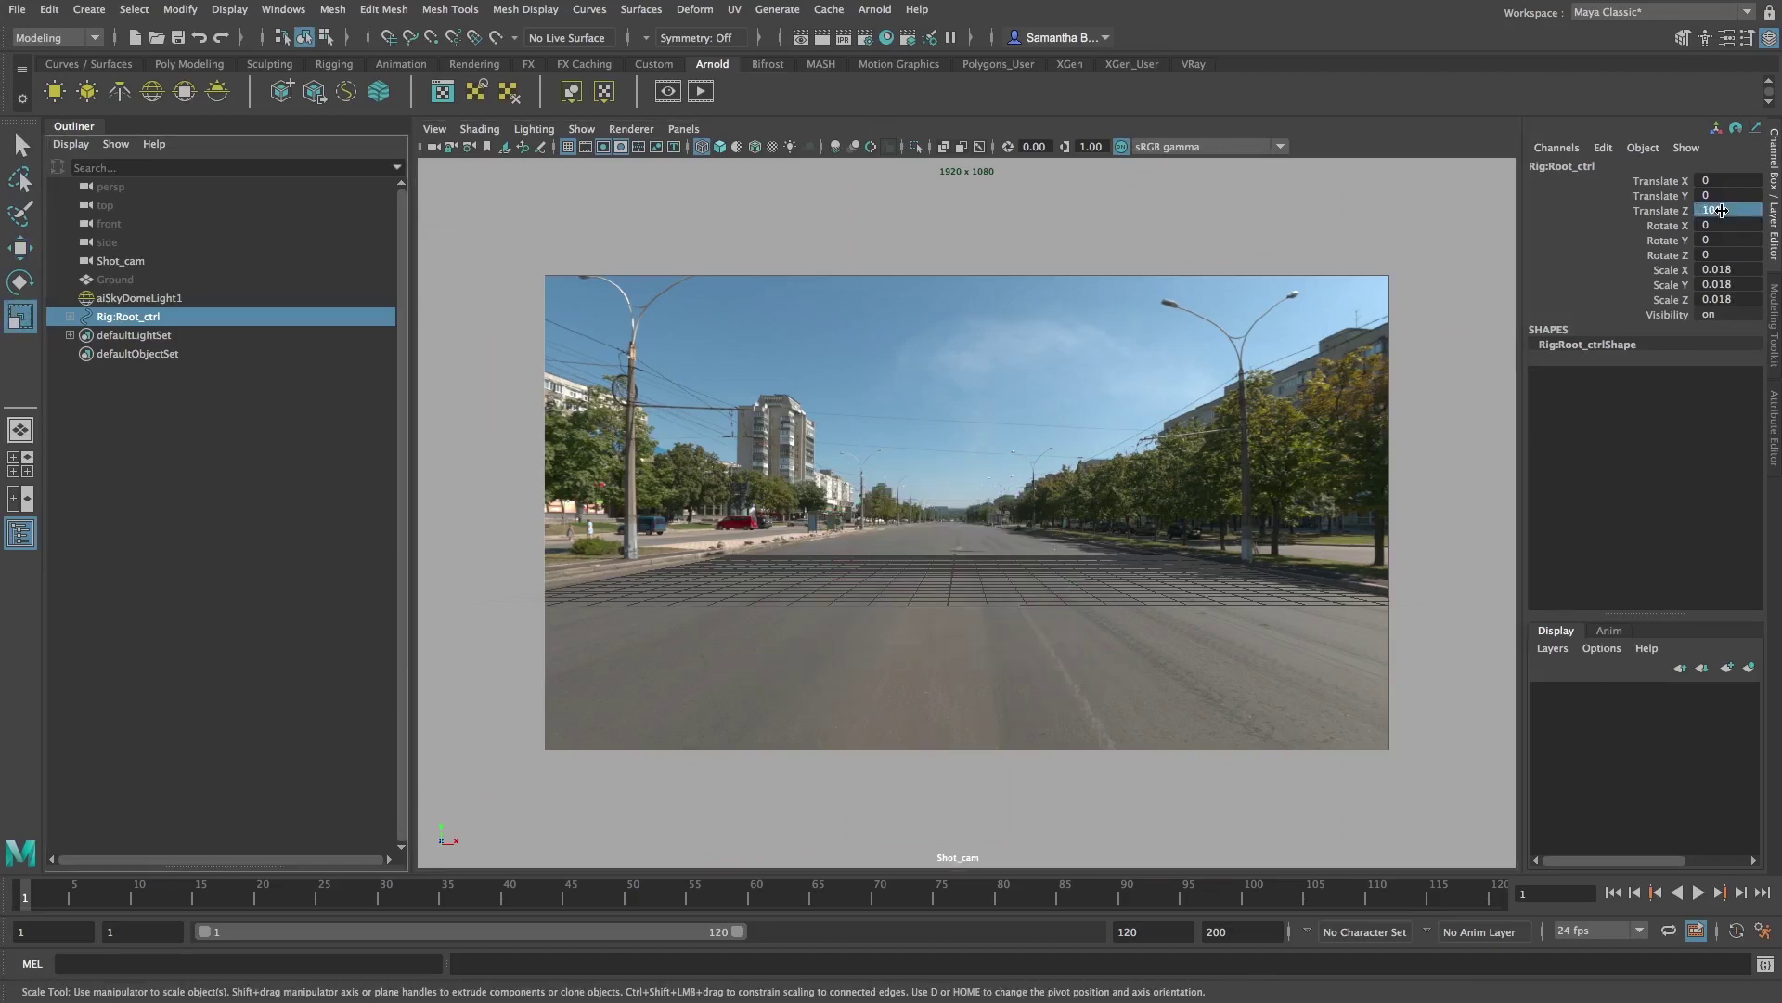
Keyframe the root control's Translate Z at -50 on frame 1 and at -11 on frame 120
{"action": "right_click", "coordinate": [1663, 212]}
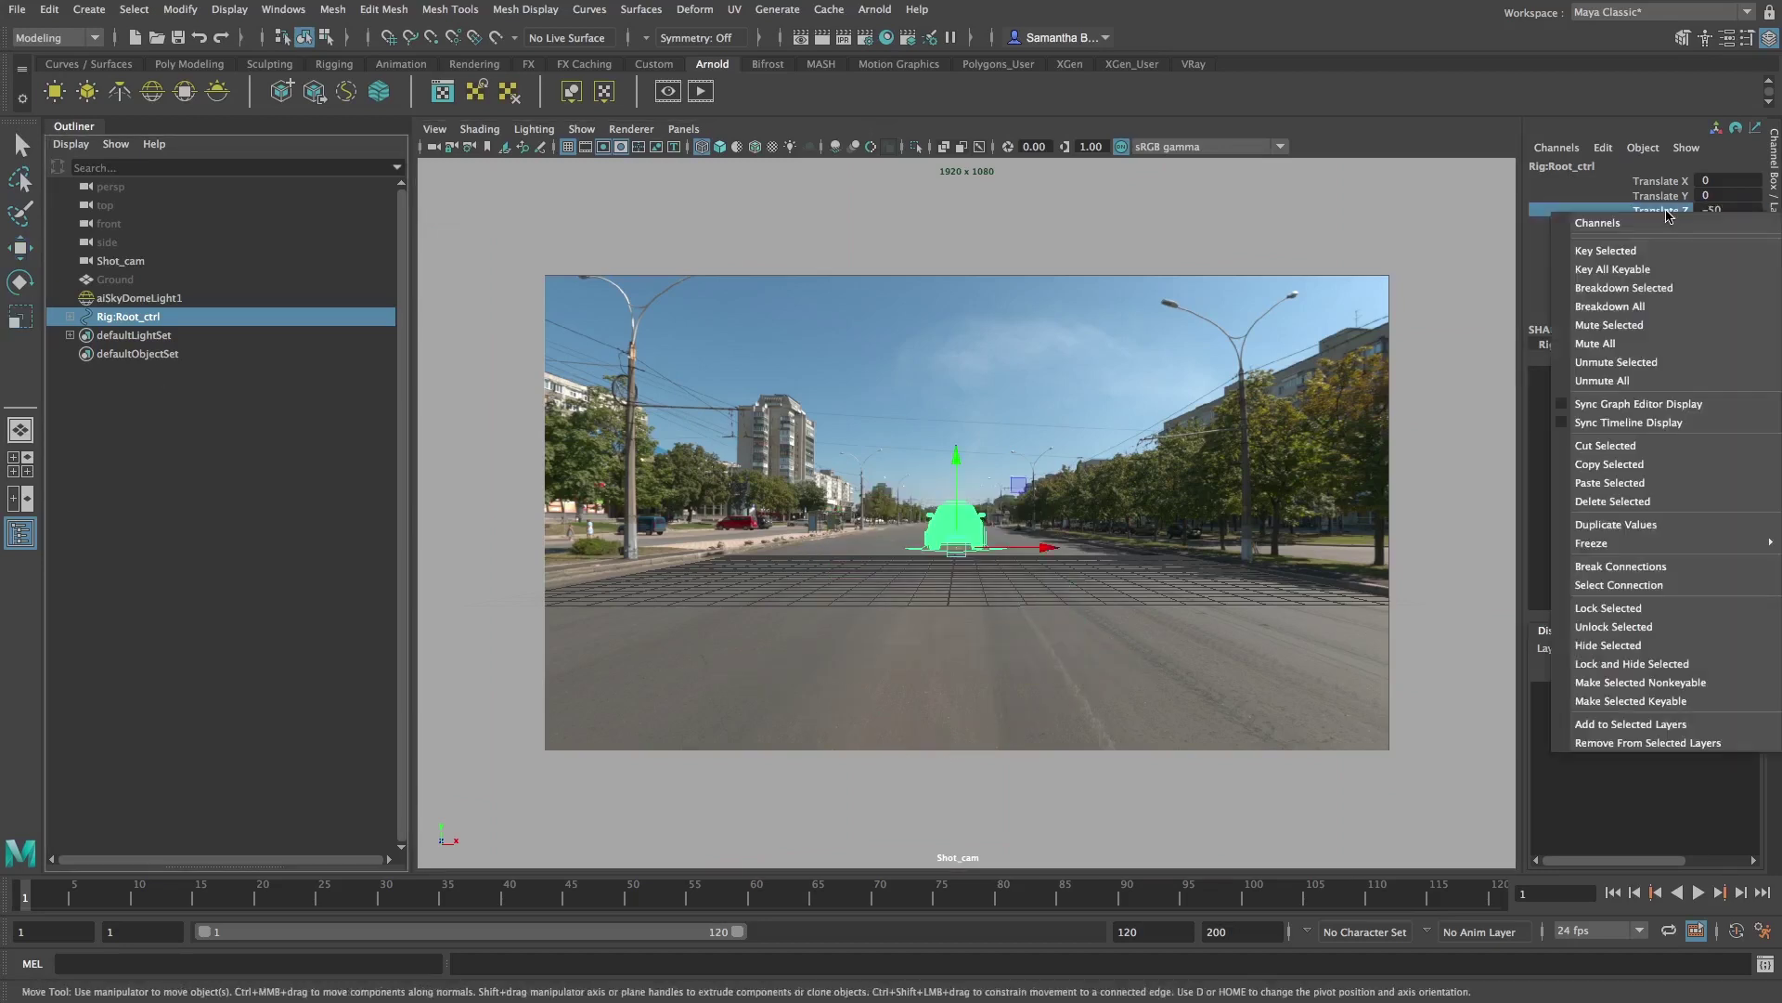
{"action": "left_click", "coordinate": [1673, 250]}
{"action": "left_click", "coordinate": [1502, 900]}
{"action": "middle_click_drag", "start_coordinate": [967, 519], "coordinate": [1114, 520]}
{"action": "right_click", "coordinate": [1662, 211]}
{"action": "left_click", "coordinate": [1676, 249]}
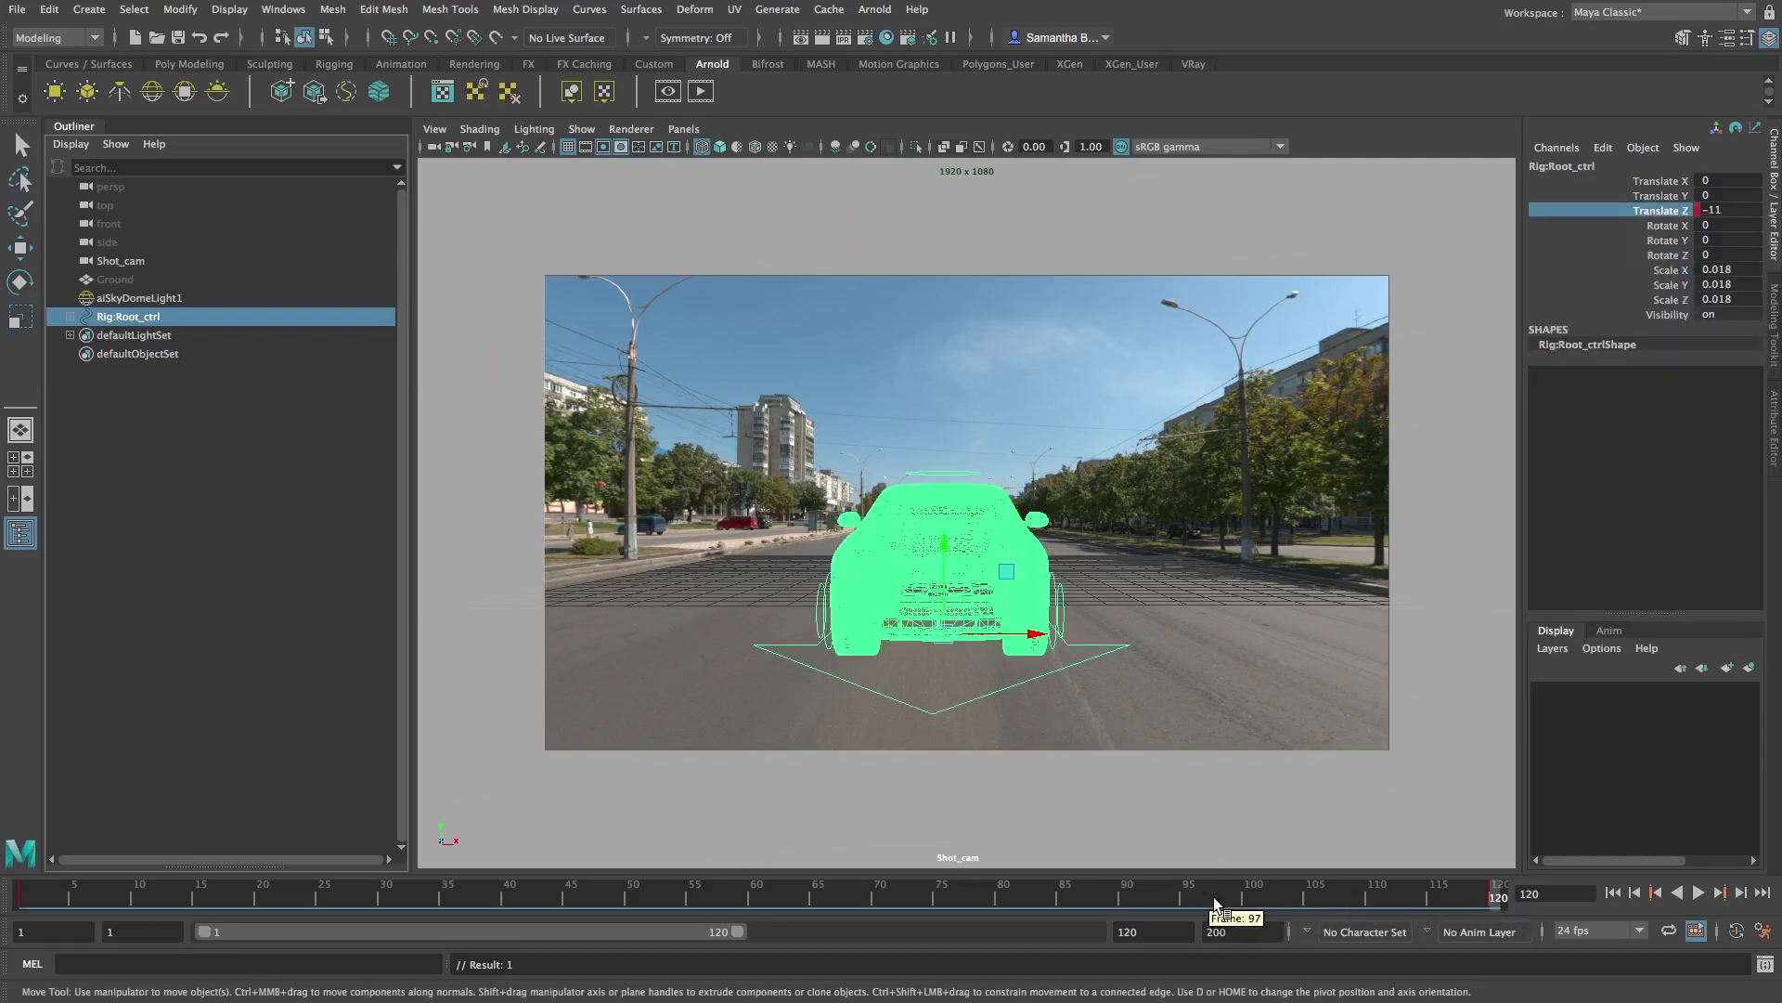
Keyframe the root control's Rotate Y at 0 on frame 96 and at 25 on frame 120
{"action": "left_click", "coordinate": [1199, 900]}
{"action": "right_click", "coordinate": [1666, 240]}
{"action": "left_click", "coordinate": [1662, 279]}
{"action": "left_click", "coordinate": [1500, 899]}
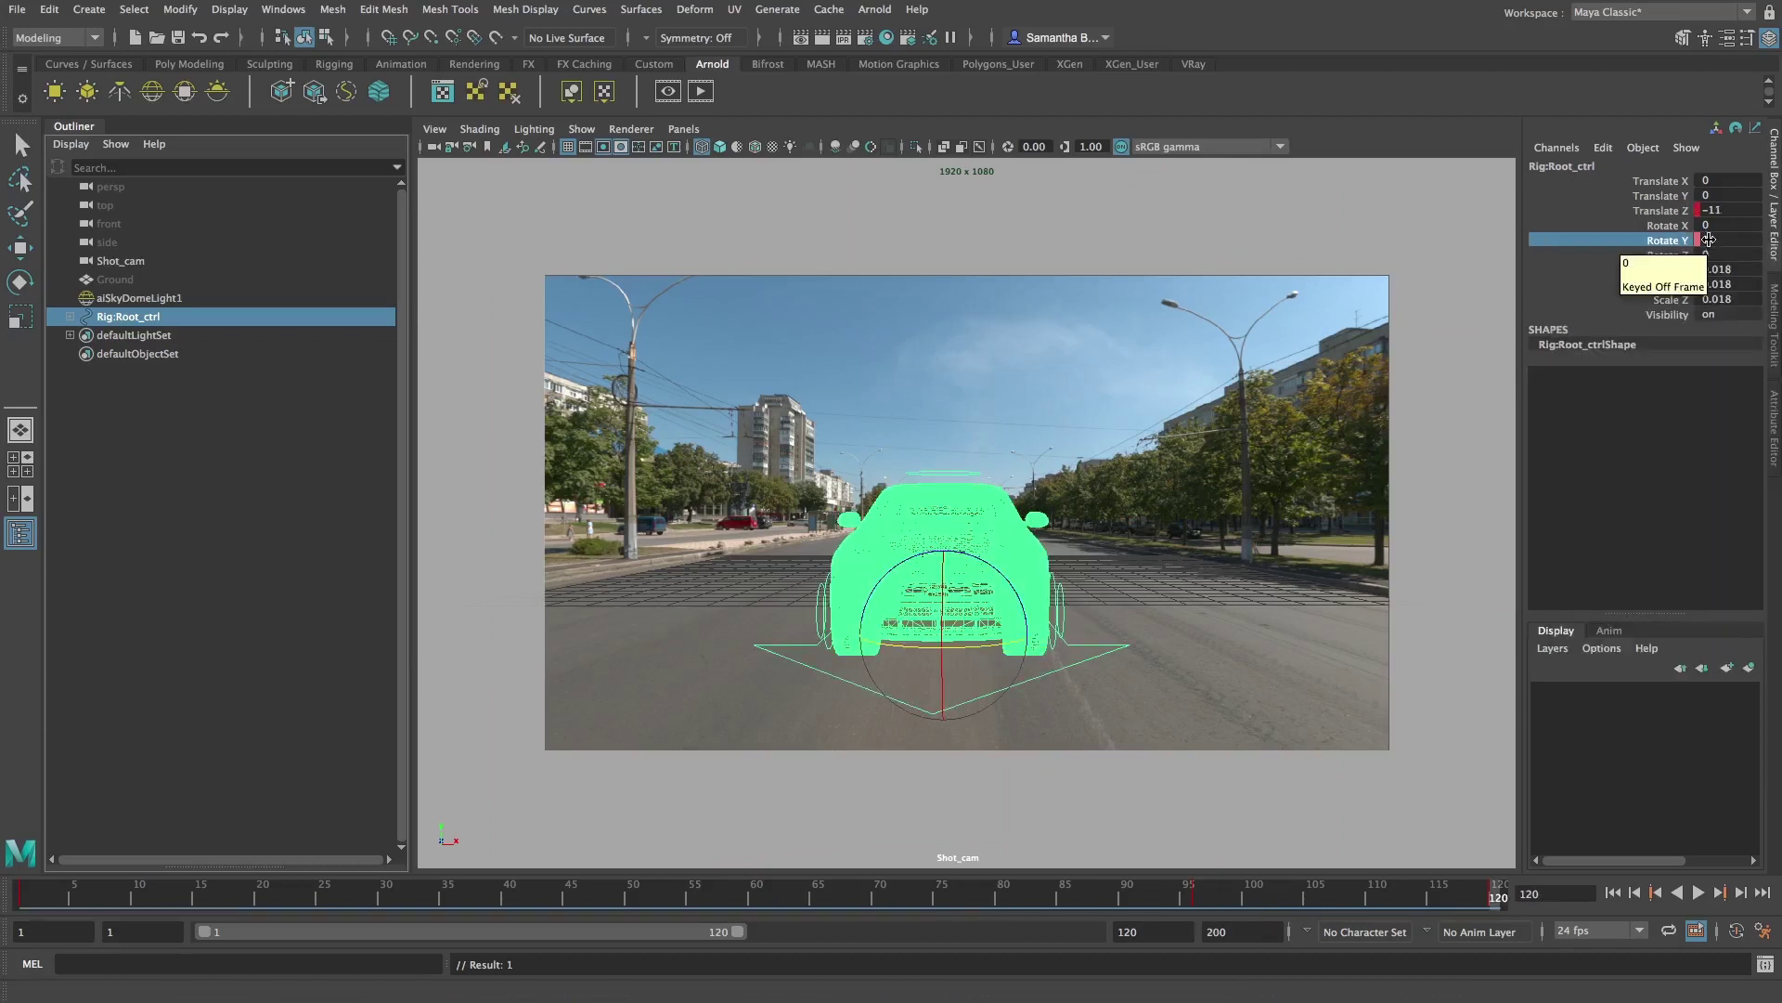
{"action": "left_click", "coordinate": [1709, 240]}
{"action": "type", "text": "25"}
{"action": "key", "text": "Return"}
{"action": "right_click", "coordinate": [1668, 240]}
{"action": "left_click", "coordinate": [1679, 281]}
Adjust and re-key the root control's Translate Z on frame 120, and play the animation from the start
{"action": "left_click_drag", "start_coordinate": [1709, 210], "coordinate": [1662, 216], "text": "ctrl"}
{"action": "right_click", "coordinate": [1662, 214]}
{"action": "left_click", "coordinate": [1676, 251]}
{"action": "left_click", "coordinate": [1614, 893]}
{"action": "left_click", "coordinate": [1699, 893]}
{"action": "left_click", "coordinate": [1699, 893]}
Keyframe the chassis control's Rotate X, Y and Z at 0 on frames 96 and 120
{"action": "left_click", "coordinate": [1200, 899]}
{"action": "left_click", "coordinate": [973, 475]}
{"action": "key", "text": "e"}
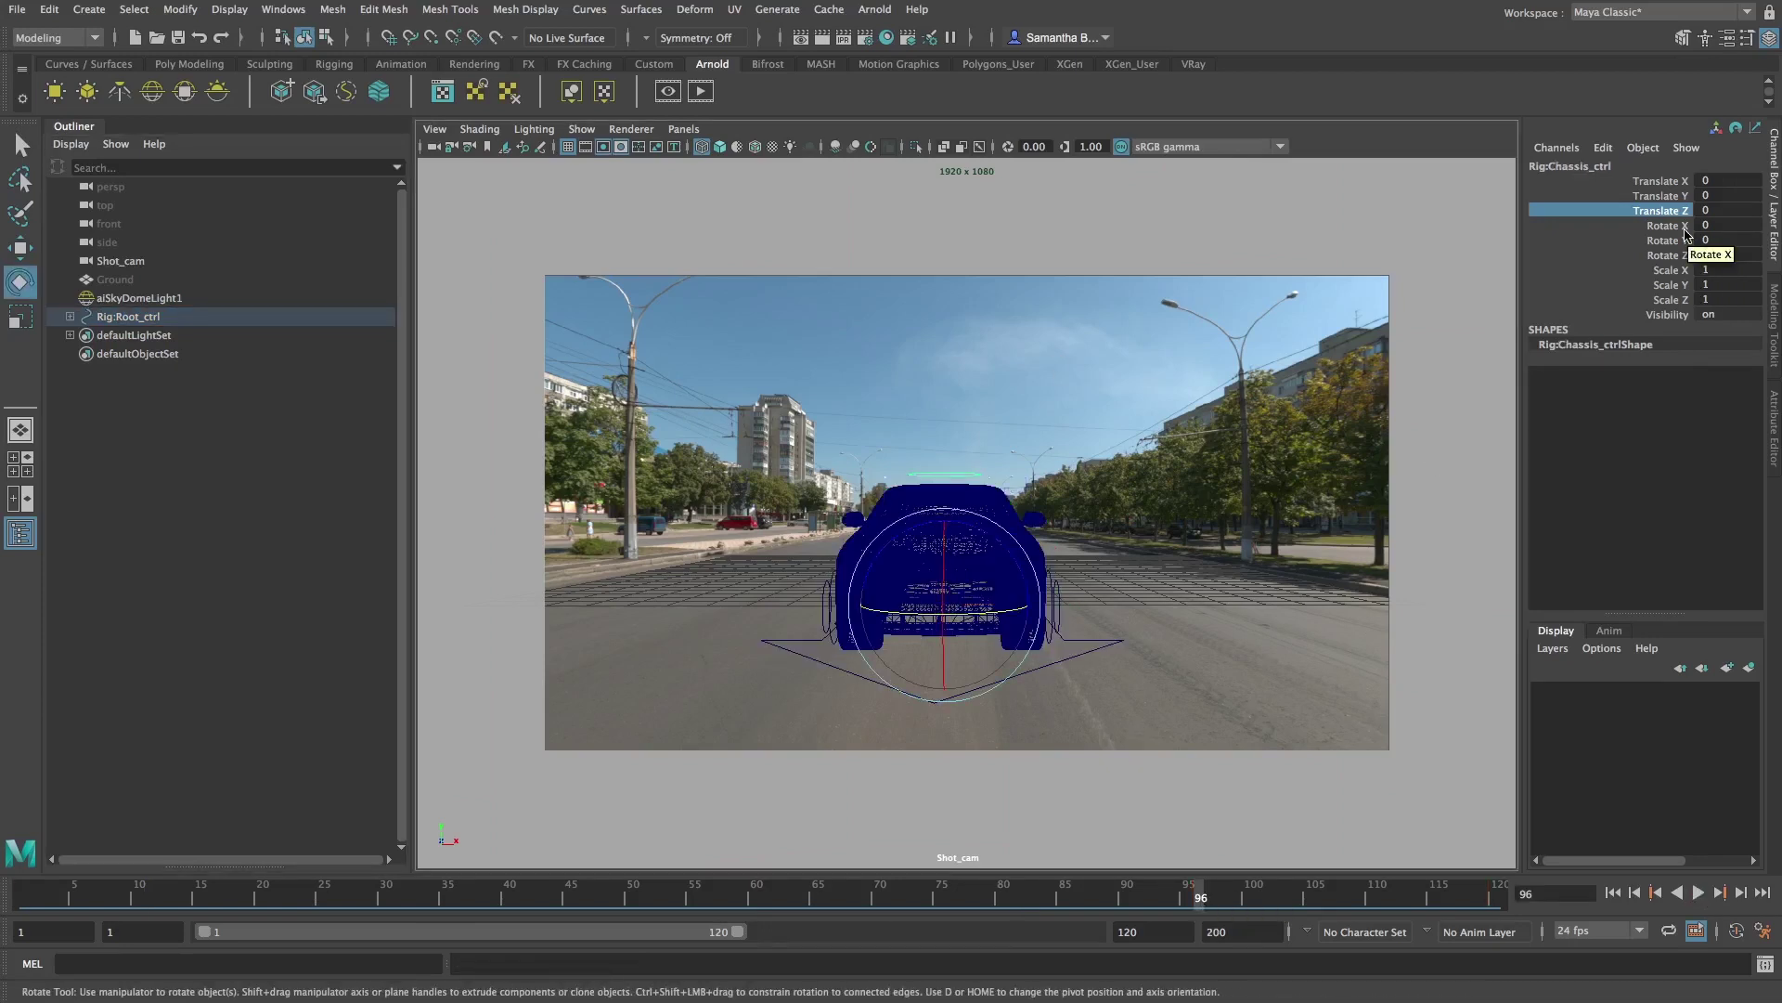
{"action": "left_click_drag", "start_coordinate": [1683, 229], "coordinate": [1677, 257]}
{"action": "right_click", "coordinate": [1676, 259]}
{"action": "left_click", "coordinate": [1677, 298]}
{"action": "left_click", "coordinate": [1496, 898]}
{"action": "right_click", "coordinate": [1663, 247]}
{"action": "left_click", "coordinate": [1668, 287]}
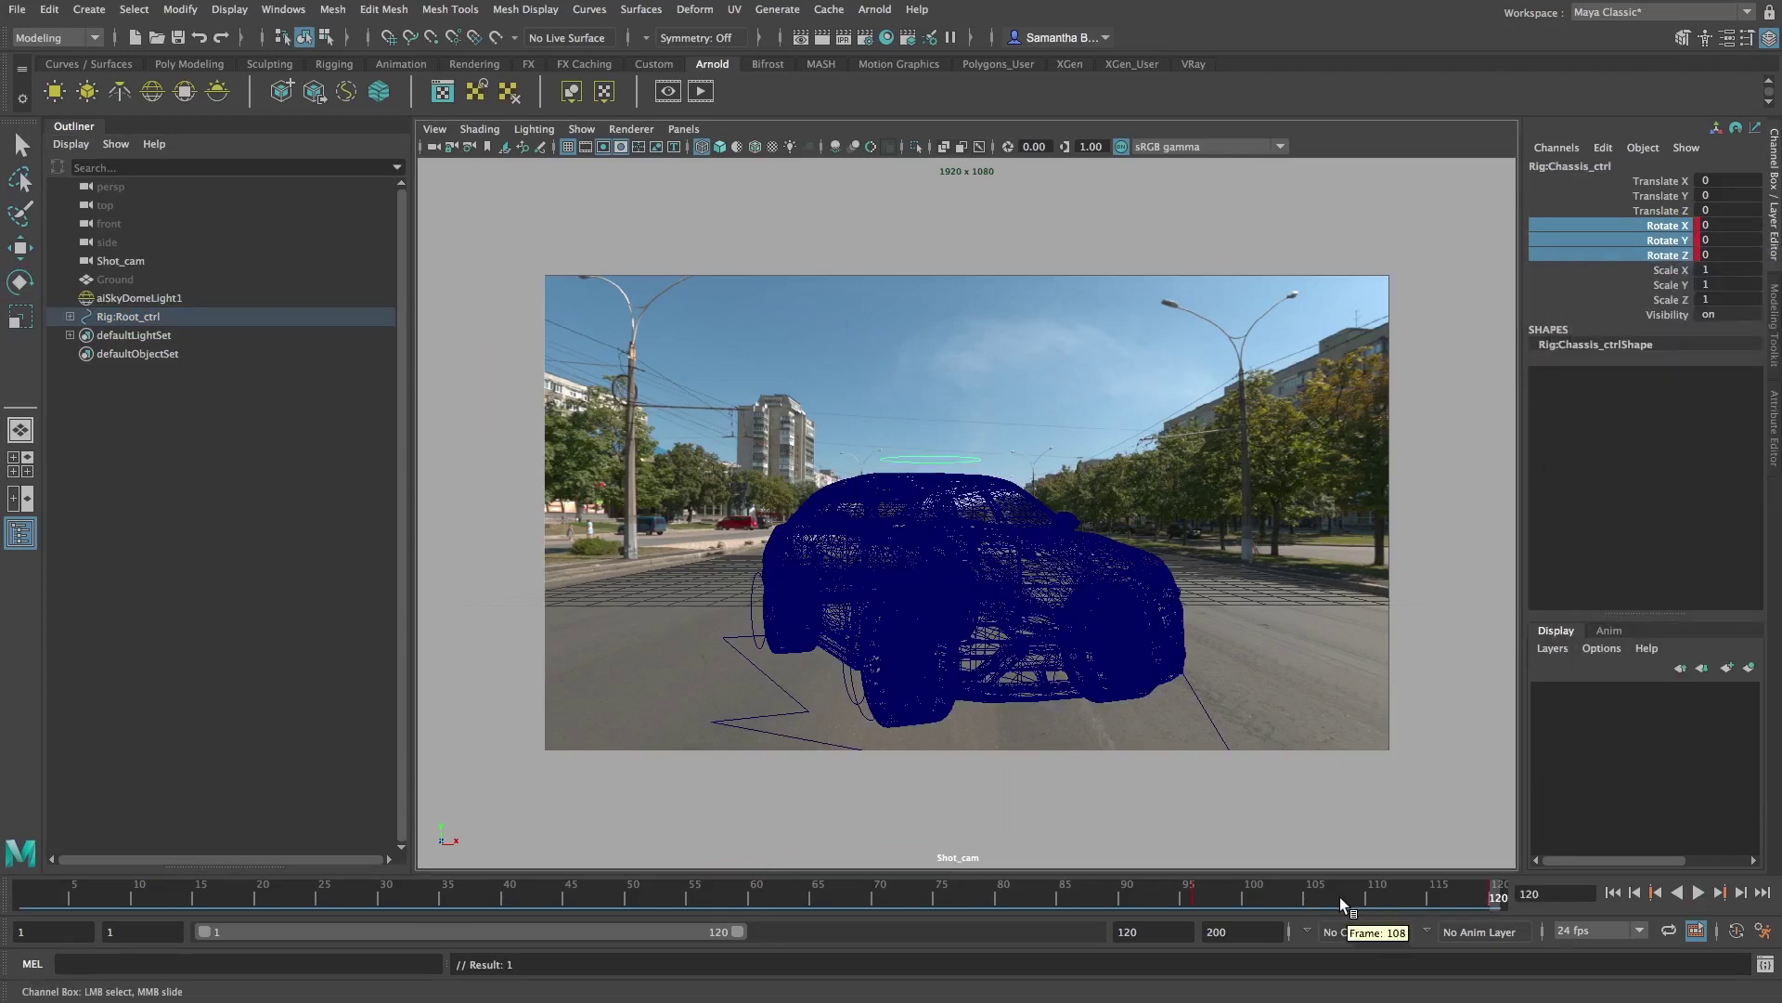
Lean the car body on frame 107 by setting the chassis control's Rotate Z to 2
{"action": "left_click", "coordinate": [1337, 898]}
{"action": "key", "text": "e"}
{"action": "left_click_drag", "start_coordinate": [874, 564], "coordinate": [871, 571]}
{"action": "left_click", "coordinate": [1713, 255]}
{"action": "type", "text": "2"}
{"action": "key", "text": "Return"}
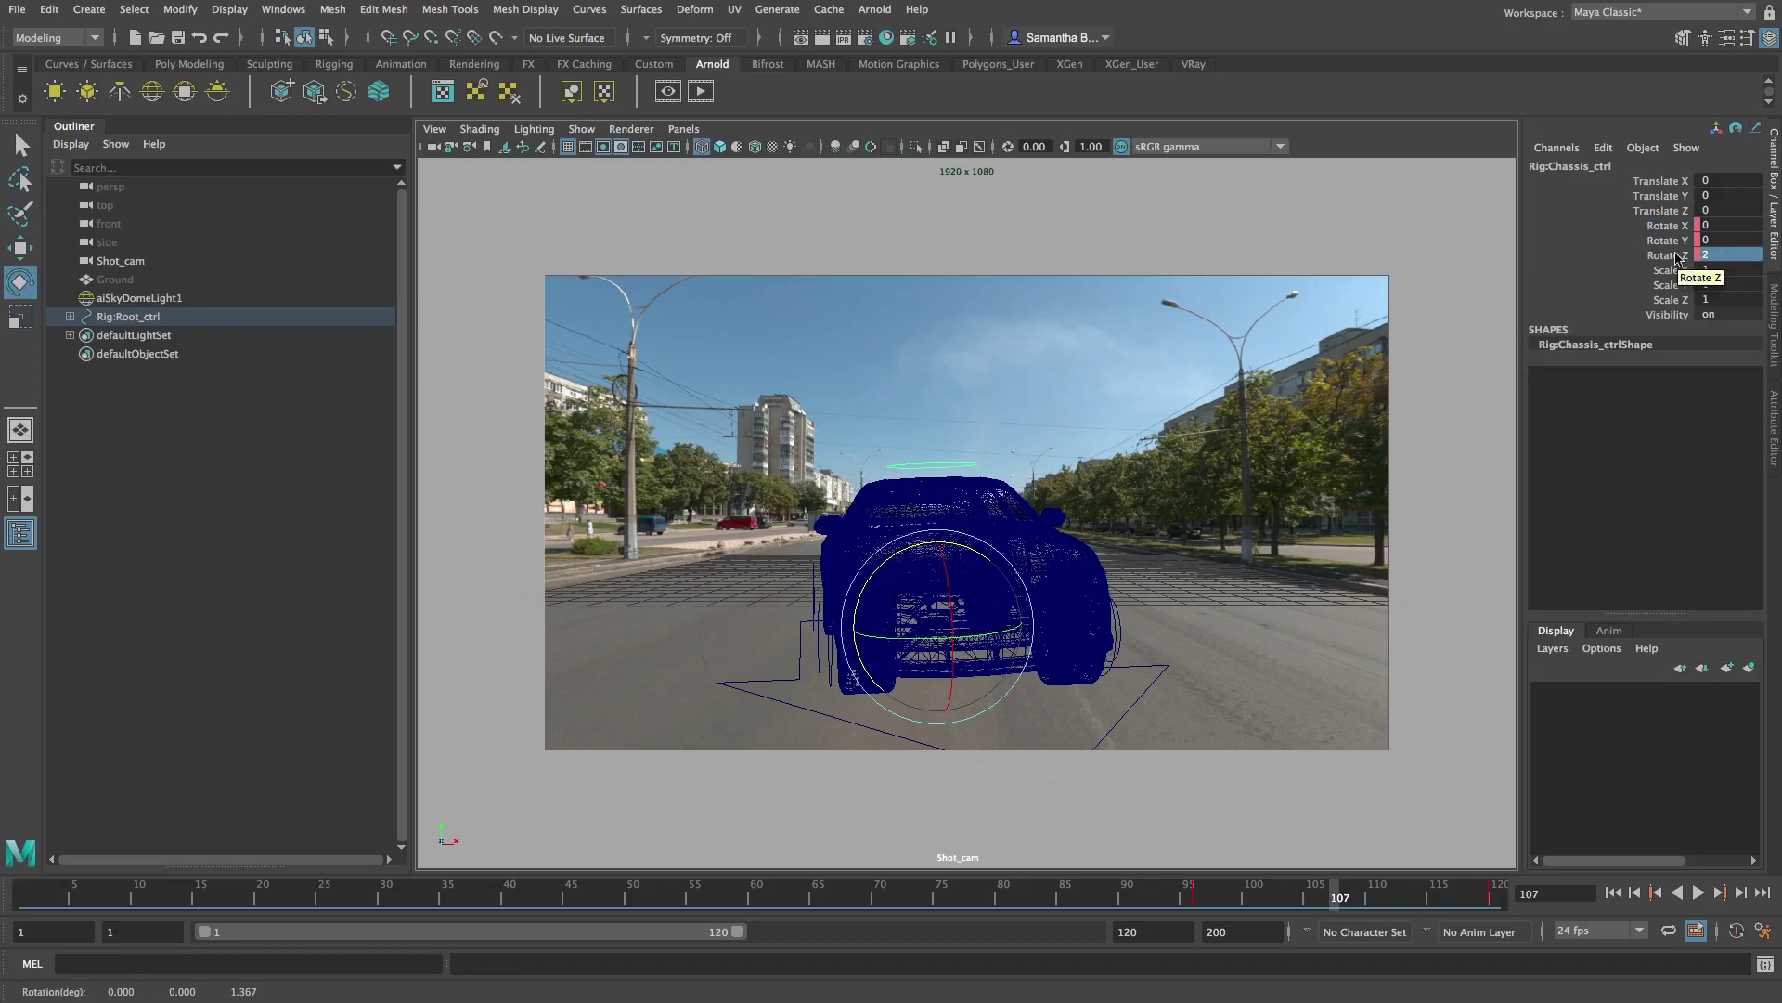
Set the chassis control's Rotate Z back to 0 and play back the animation
{"action": "type", "text": "0"}
{"action": "key", "text": "Return"}
{"action": "left_click", "coordinate": [1699, 893]}
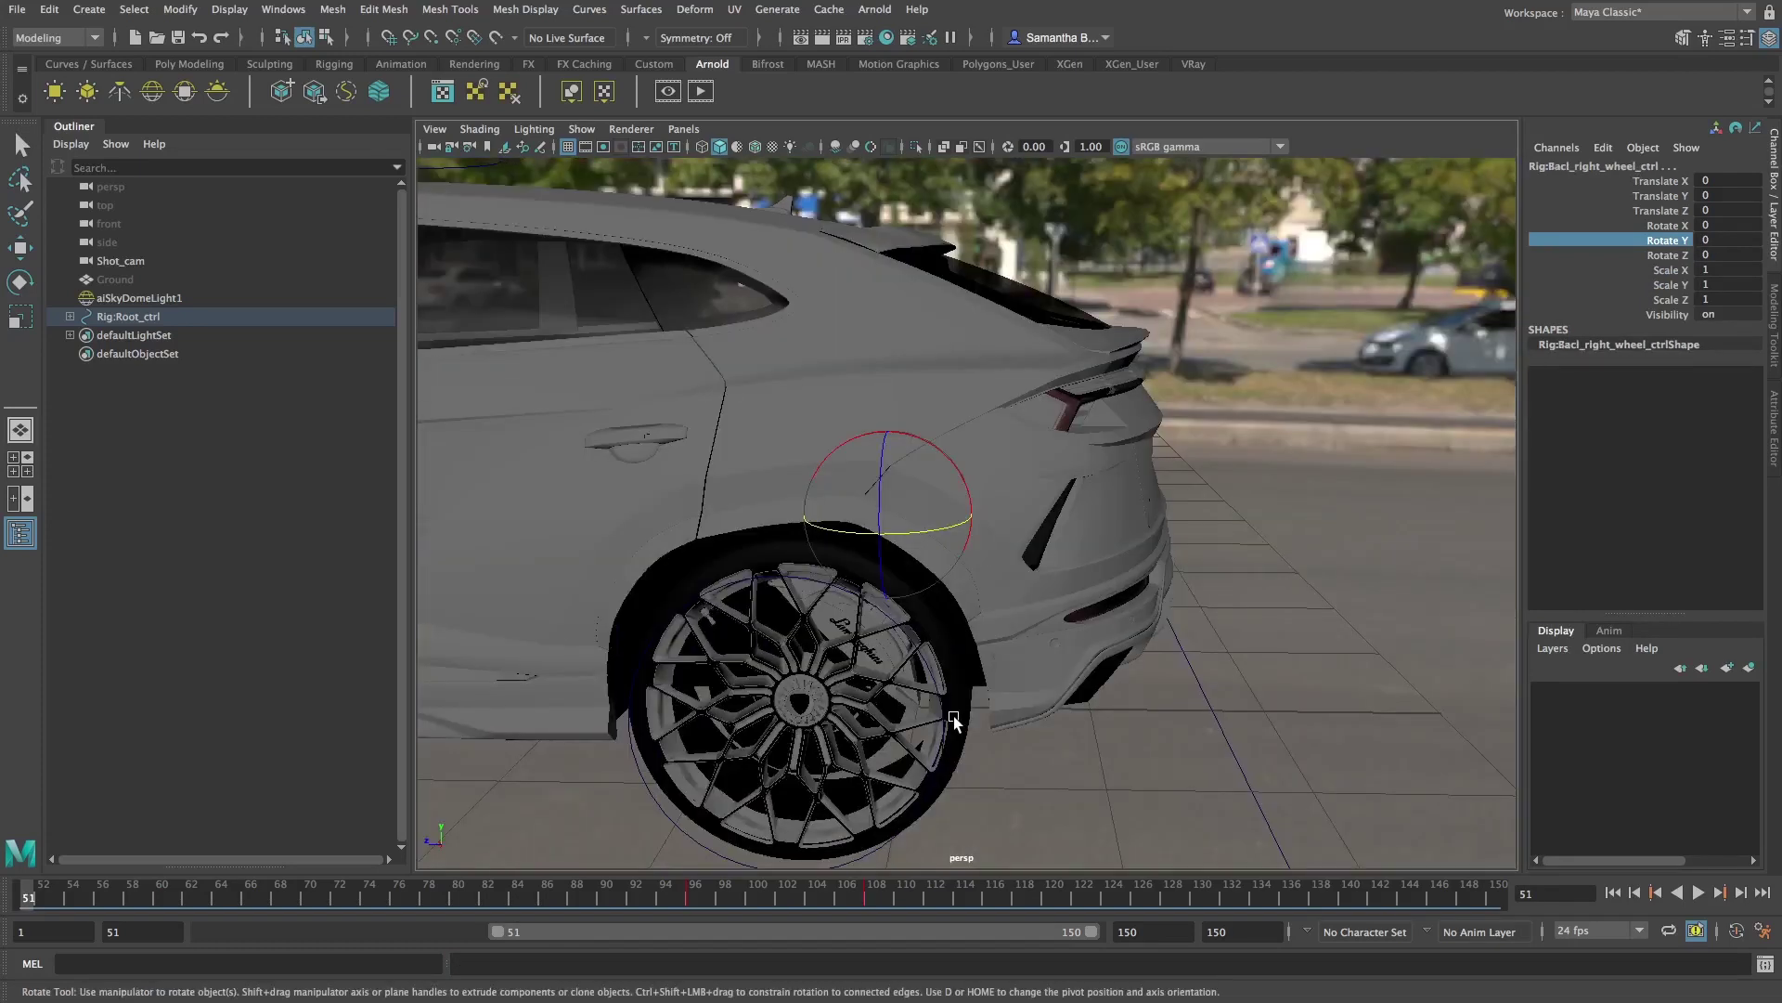
Select the back right wheel's control and play the full animation through the shot camera
{"action": "left_click", "coordinate": [952, 717]}
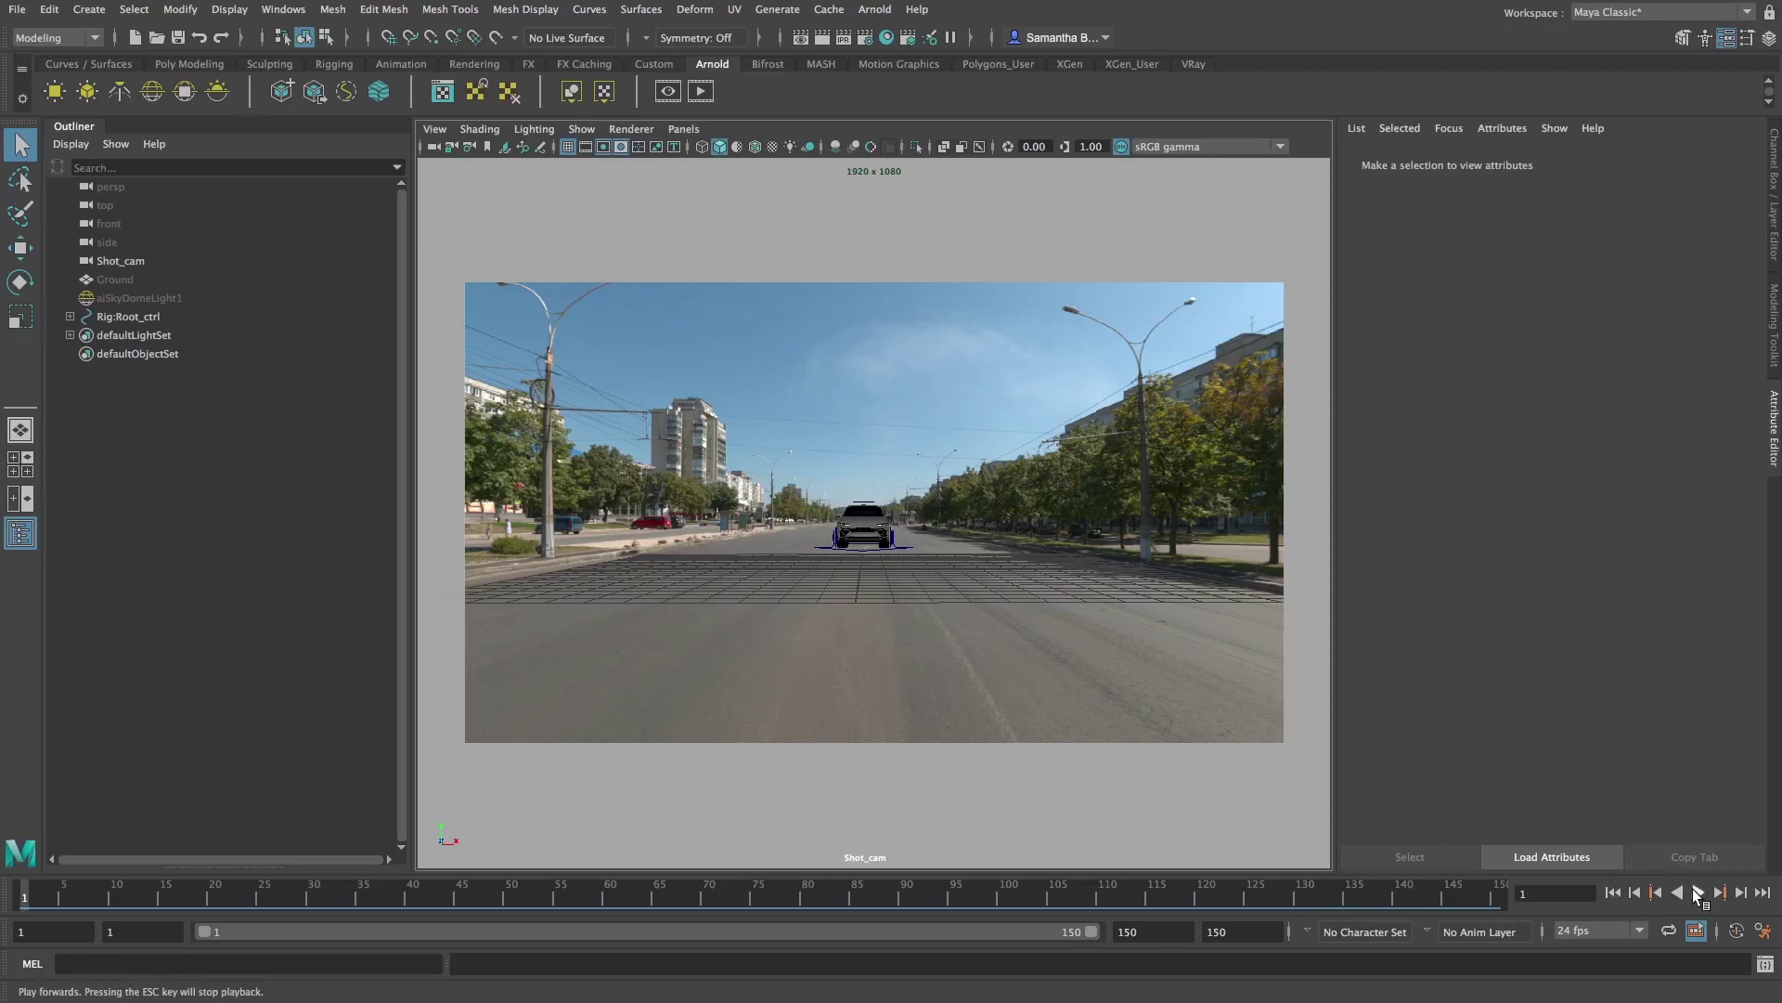
{"action": "left_click", "coordinate": [1697, 893]}
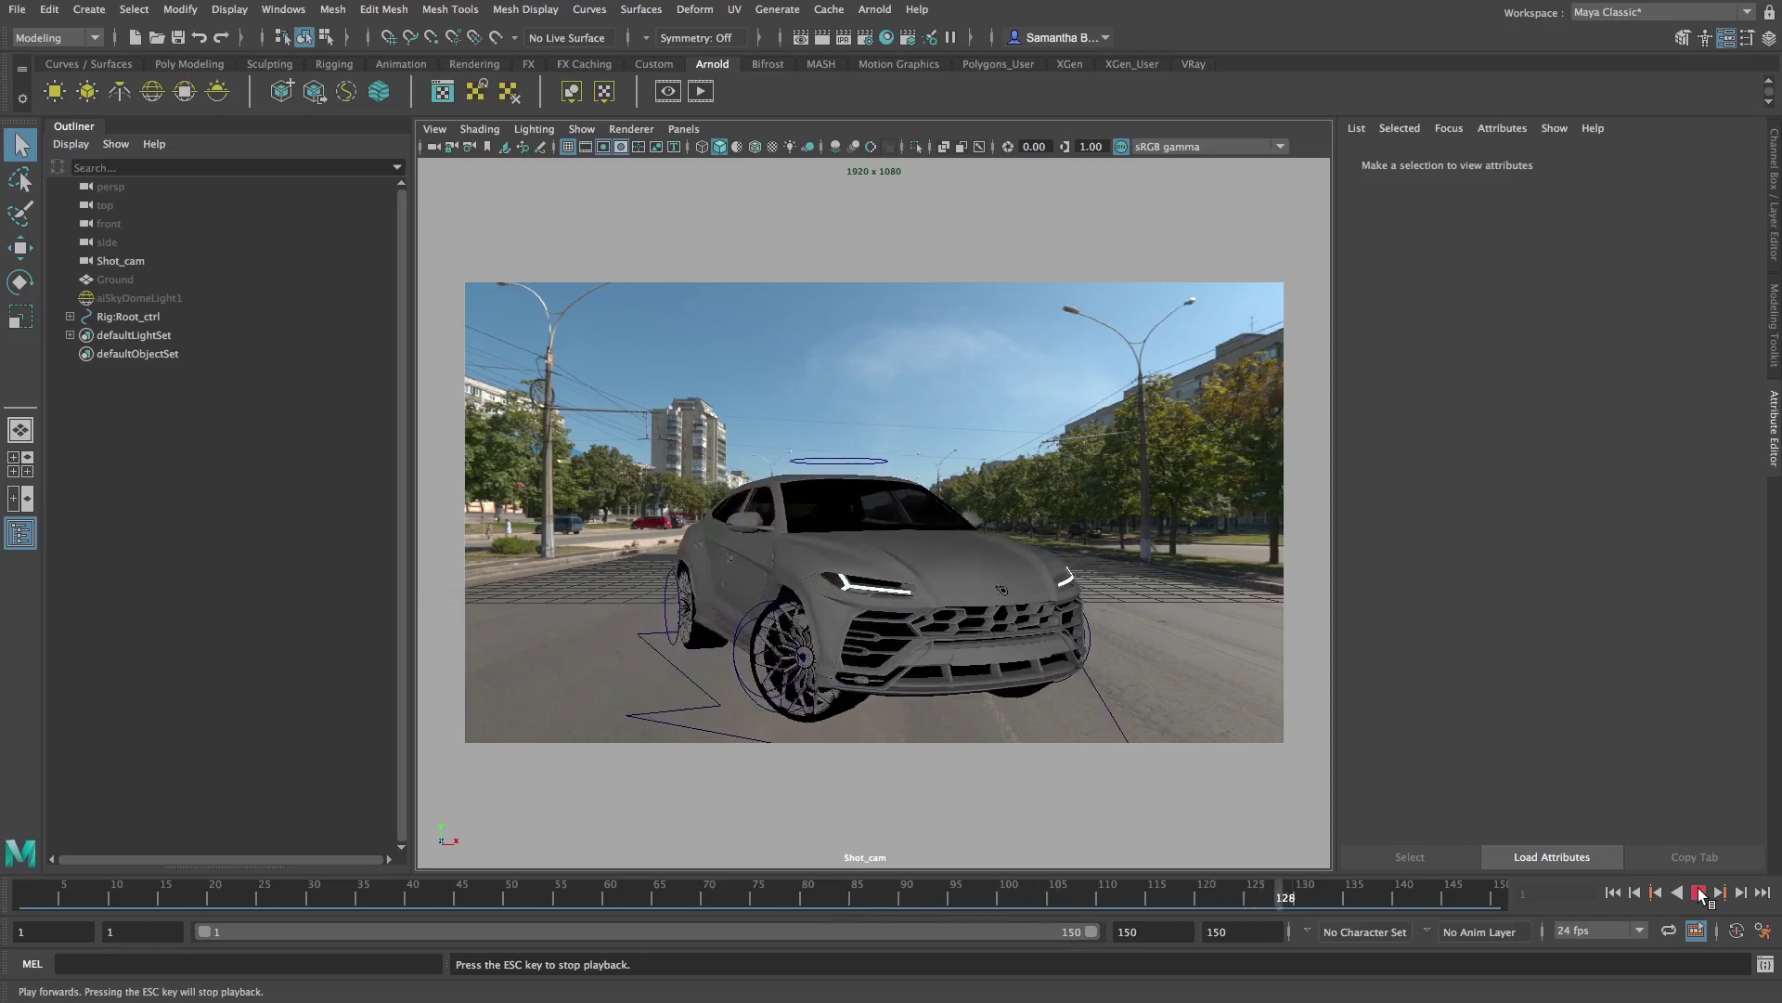
Export the whole scene to an Alembic file named Urus on the Desktop, using the Time Slider as the cache time range
{"action": "left_click", "coordinate": [825, 17]}
{"action": "mouse_move", "coordinate": [928, 43]}
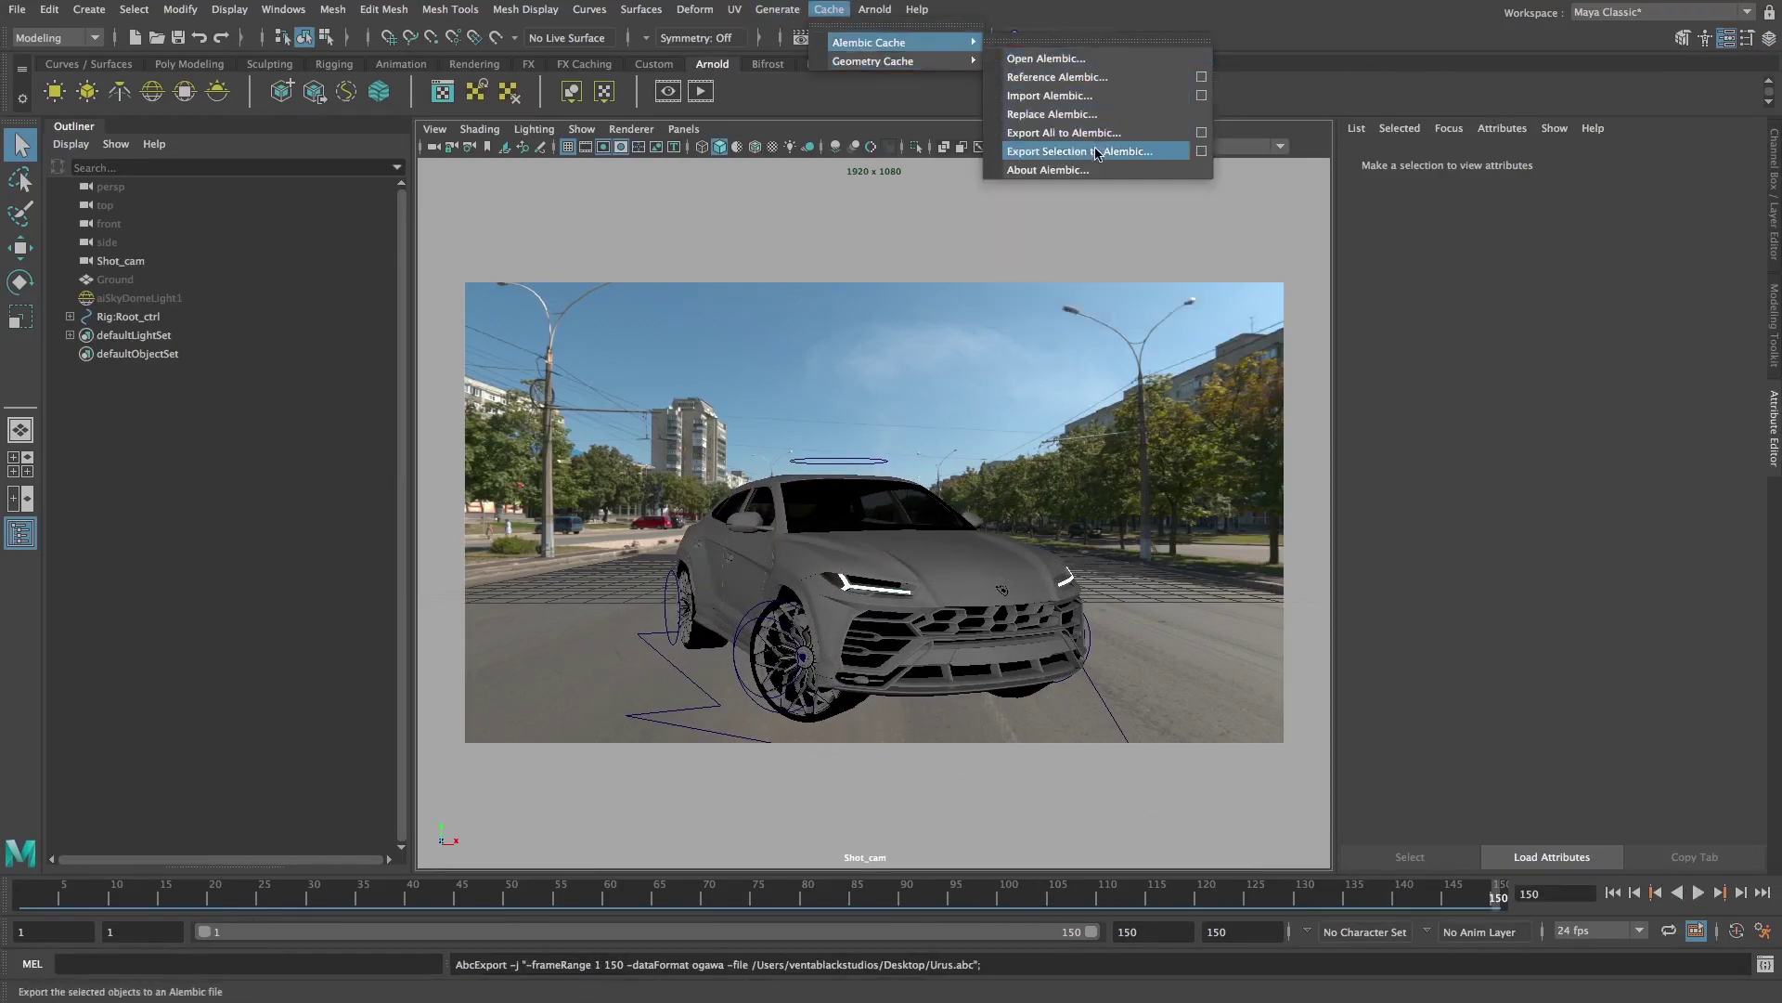
{"action": "left_click", "coordinate": [1202, 131]}
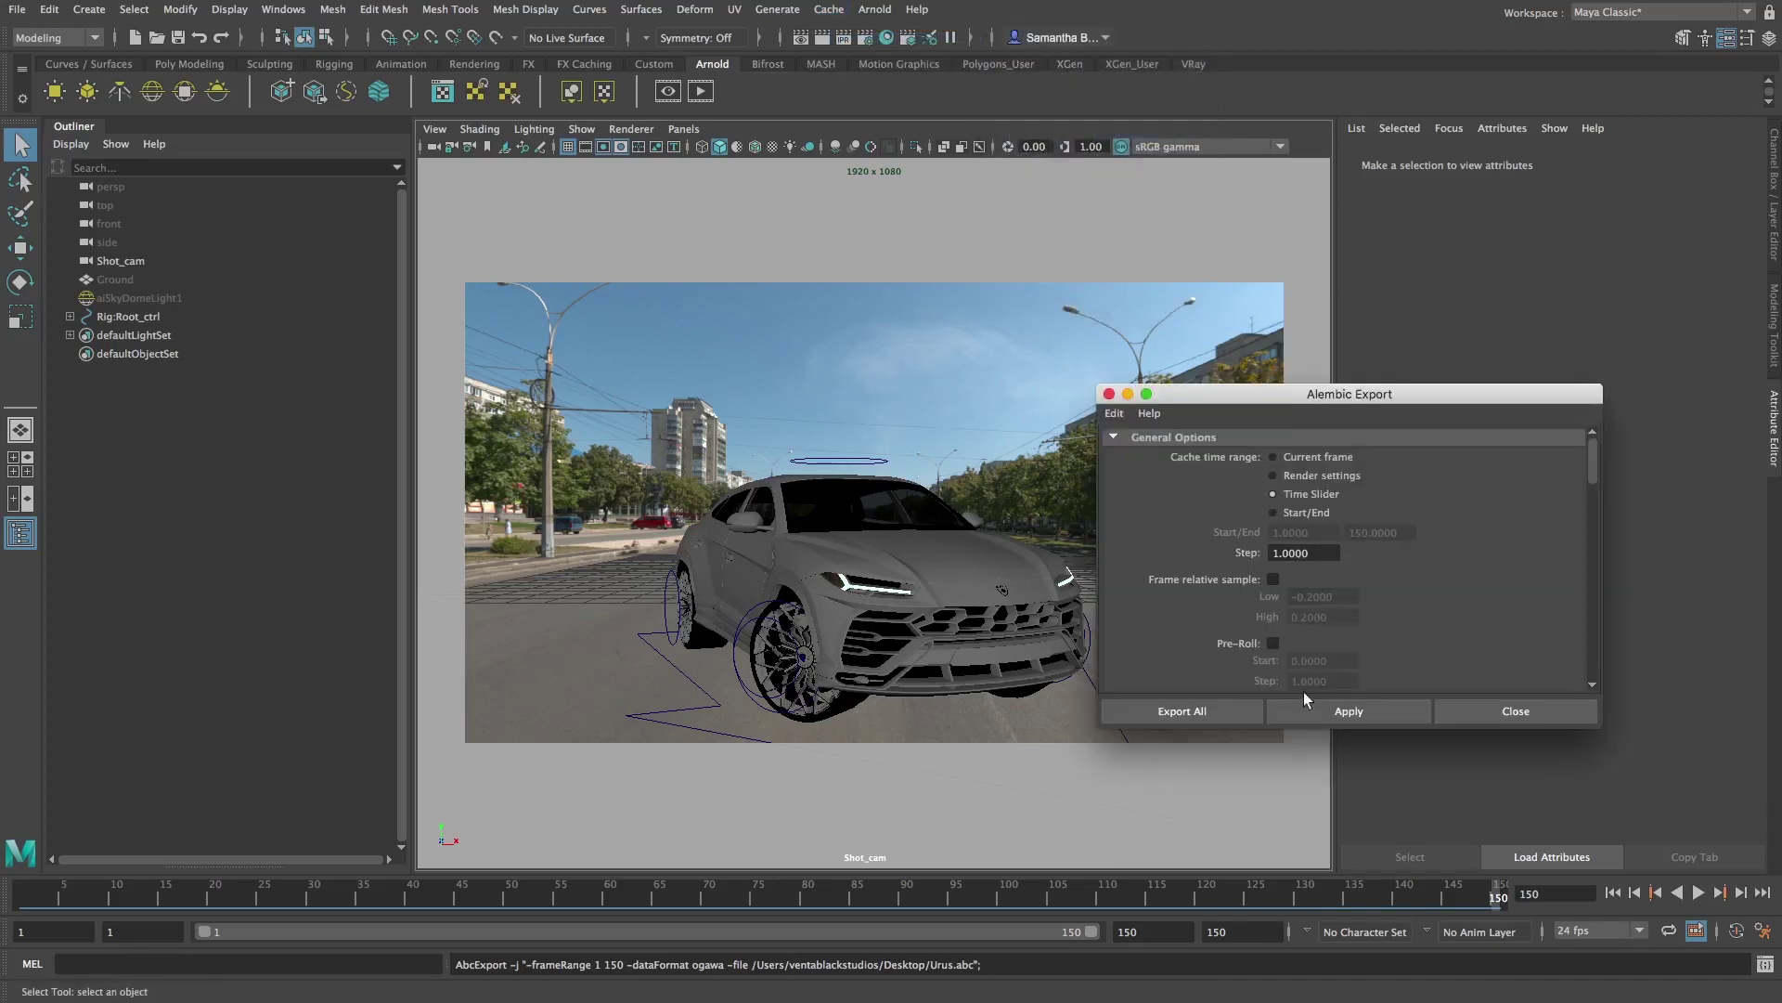
{"action": "left_click", "coordinate": [1229, 711]}
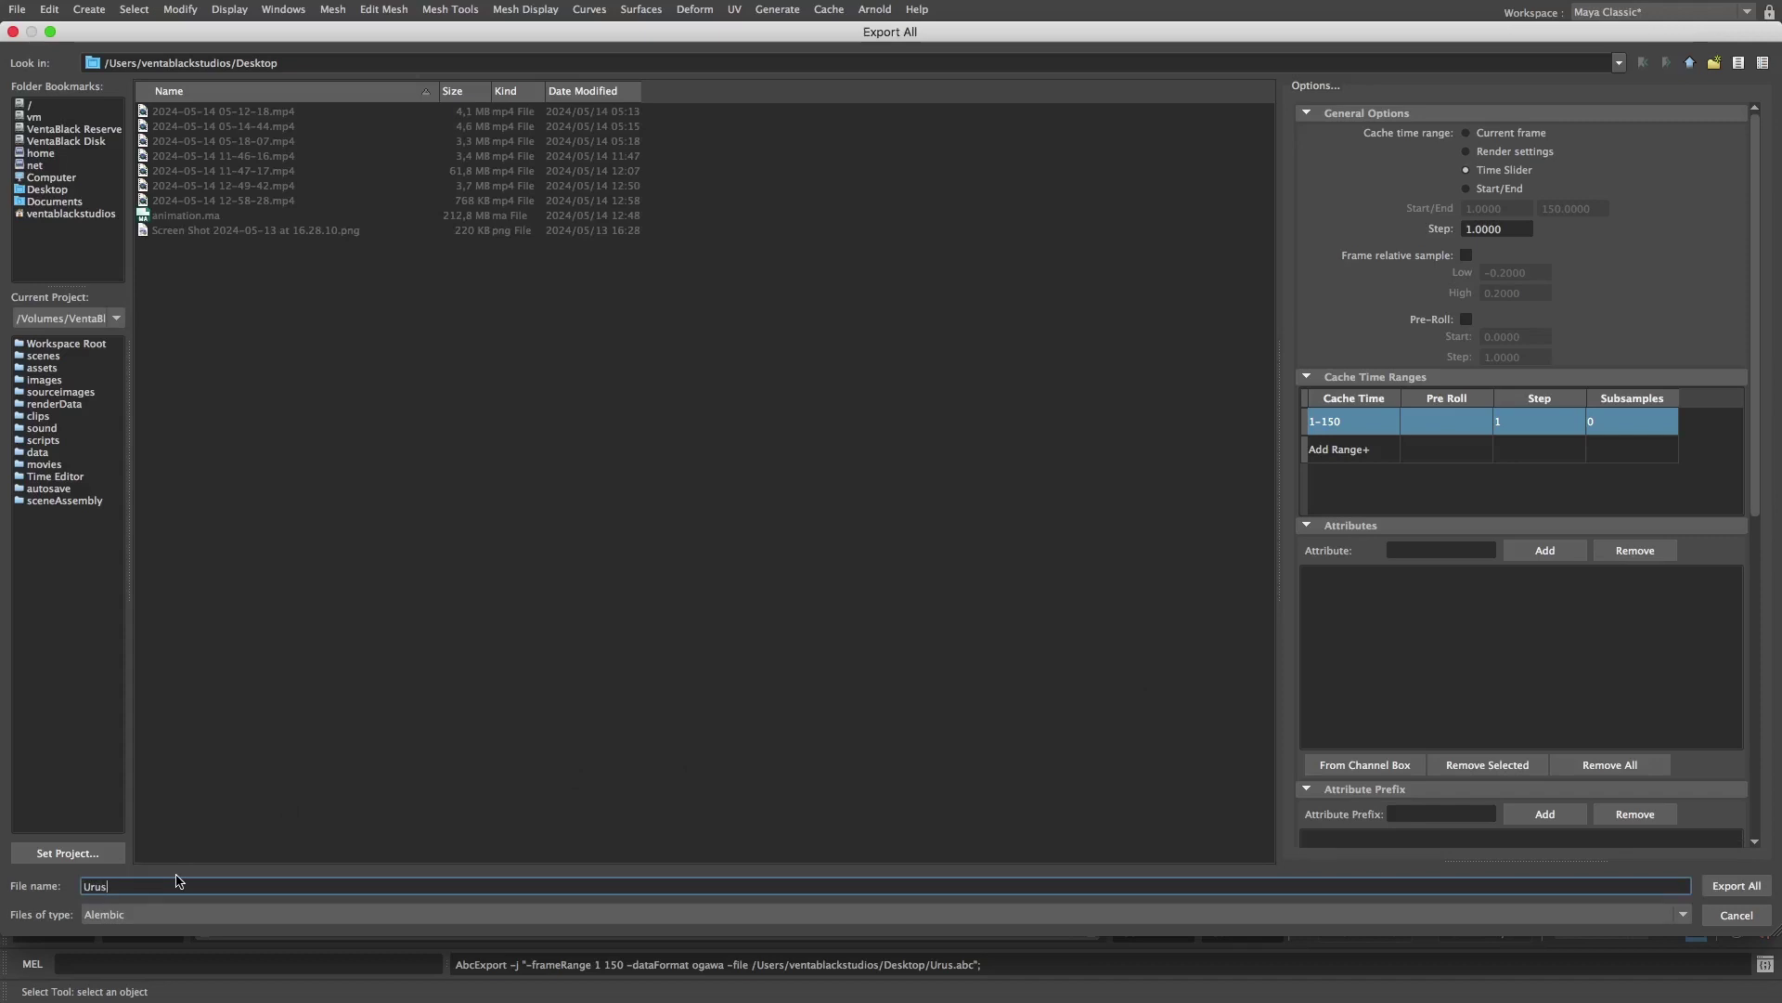
{"action": "left_click", "coordinate": [1736, 915]}
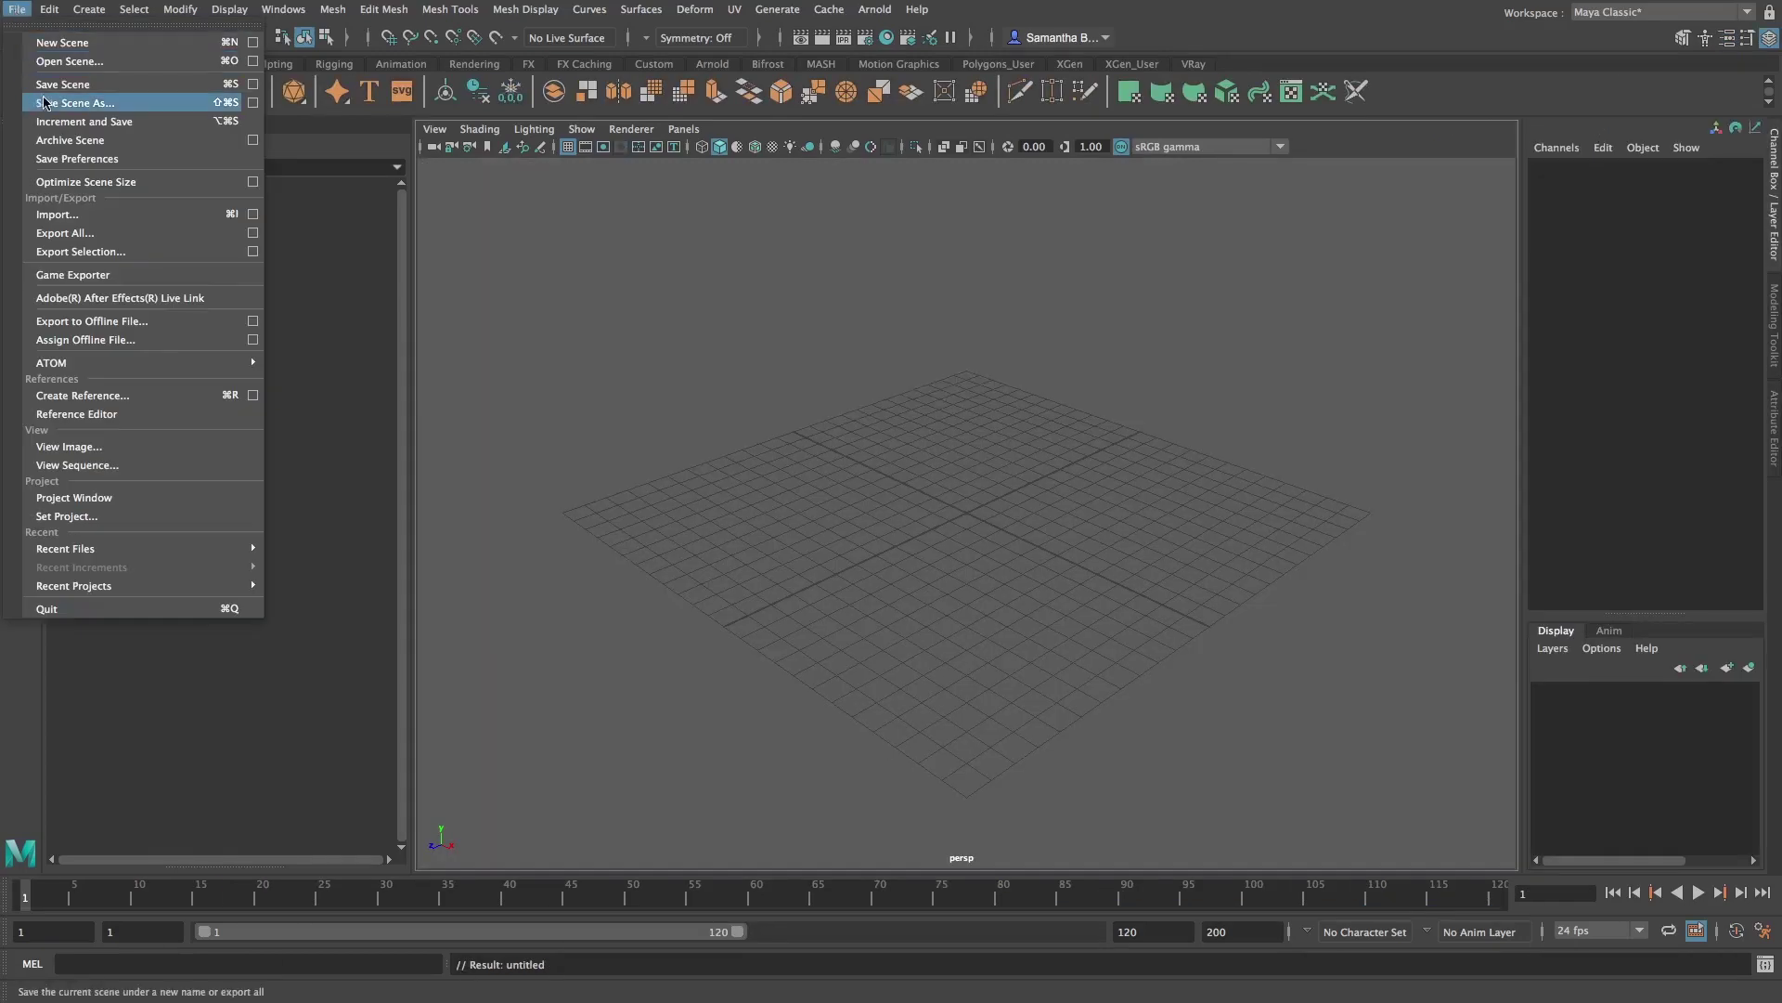
Import the Urus.abc file from the Desktop into the empty scene and set the playback end frame to 150
{"action": "left_click", "coordinate": [67, 214]}
{"action": "left_click", "coordinate": [199, 306]}
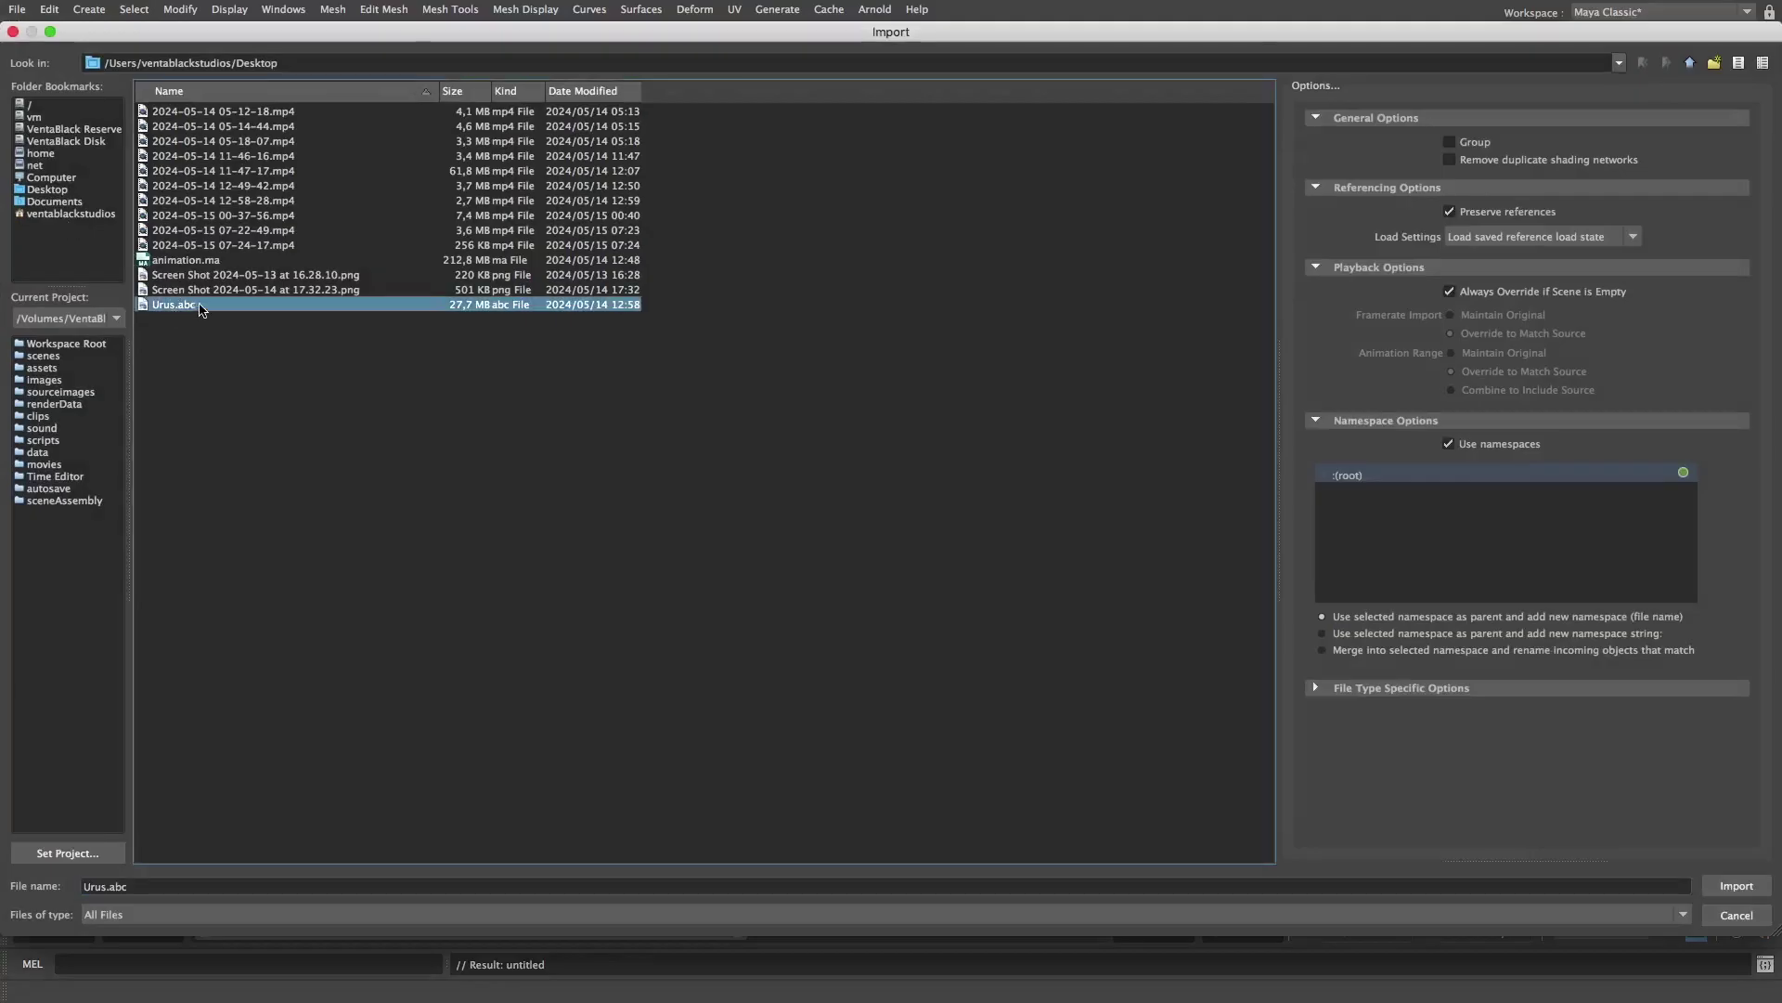
{"action": "left_click", "coordinate": [1748, 889]}
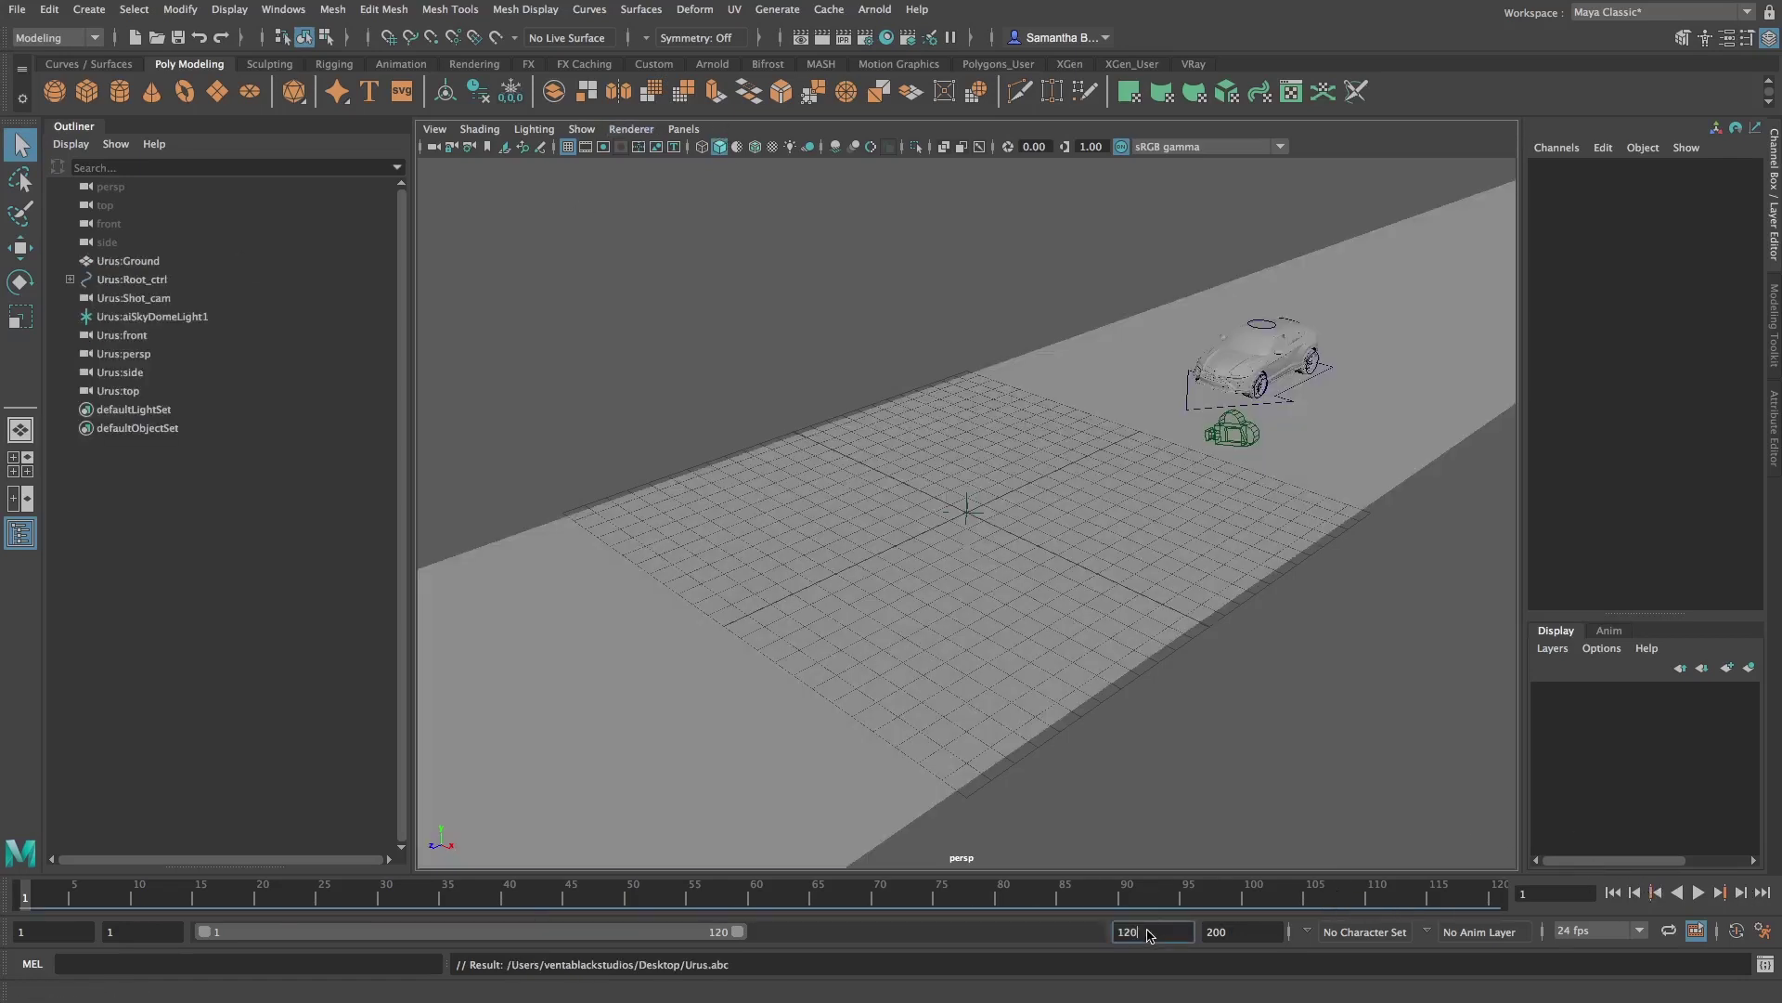
{"action": "left_click", "coordinate": [1154, 930]}
{"action": "type", "text": "150"}
{"action": "key", "text": "Return"}
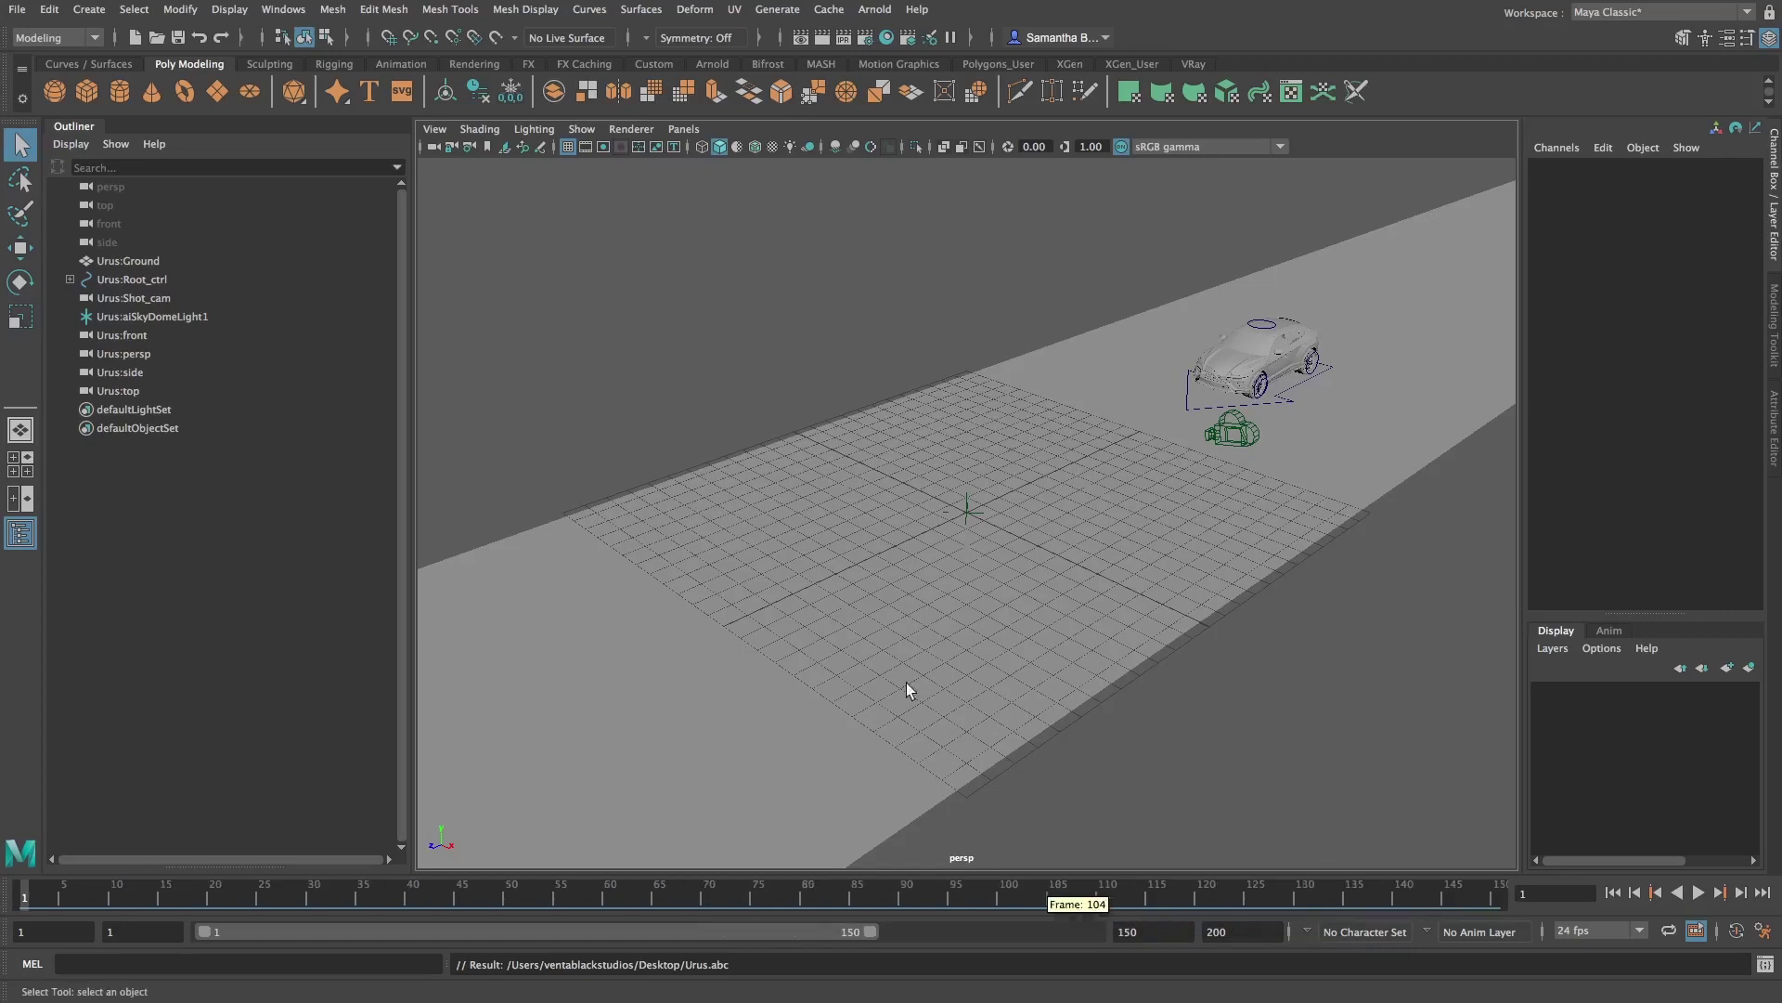
Look through the imported Urus:Shot_cam camera and play back the animation
{"action": "left_click", "coordinate": [684, 129]}
{"action": "mouse_move", "coordinate": [771, 148]}
{"action": "left_click", "coordinate": [882, 148]}
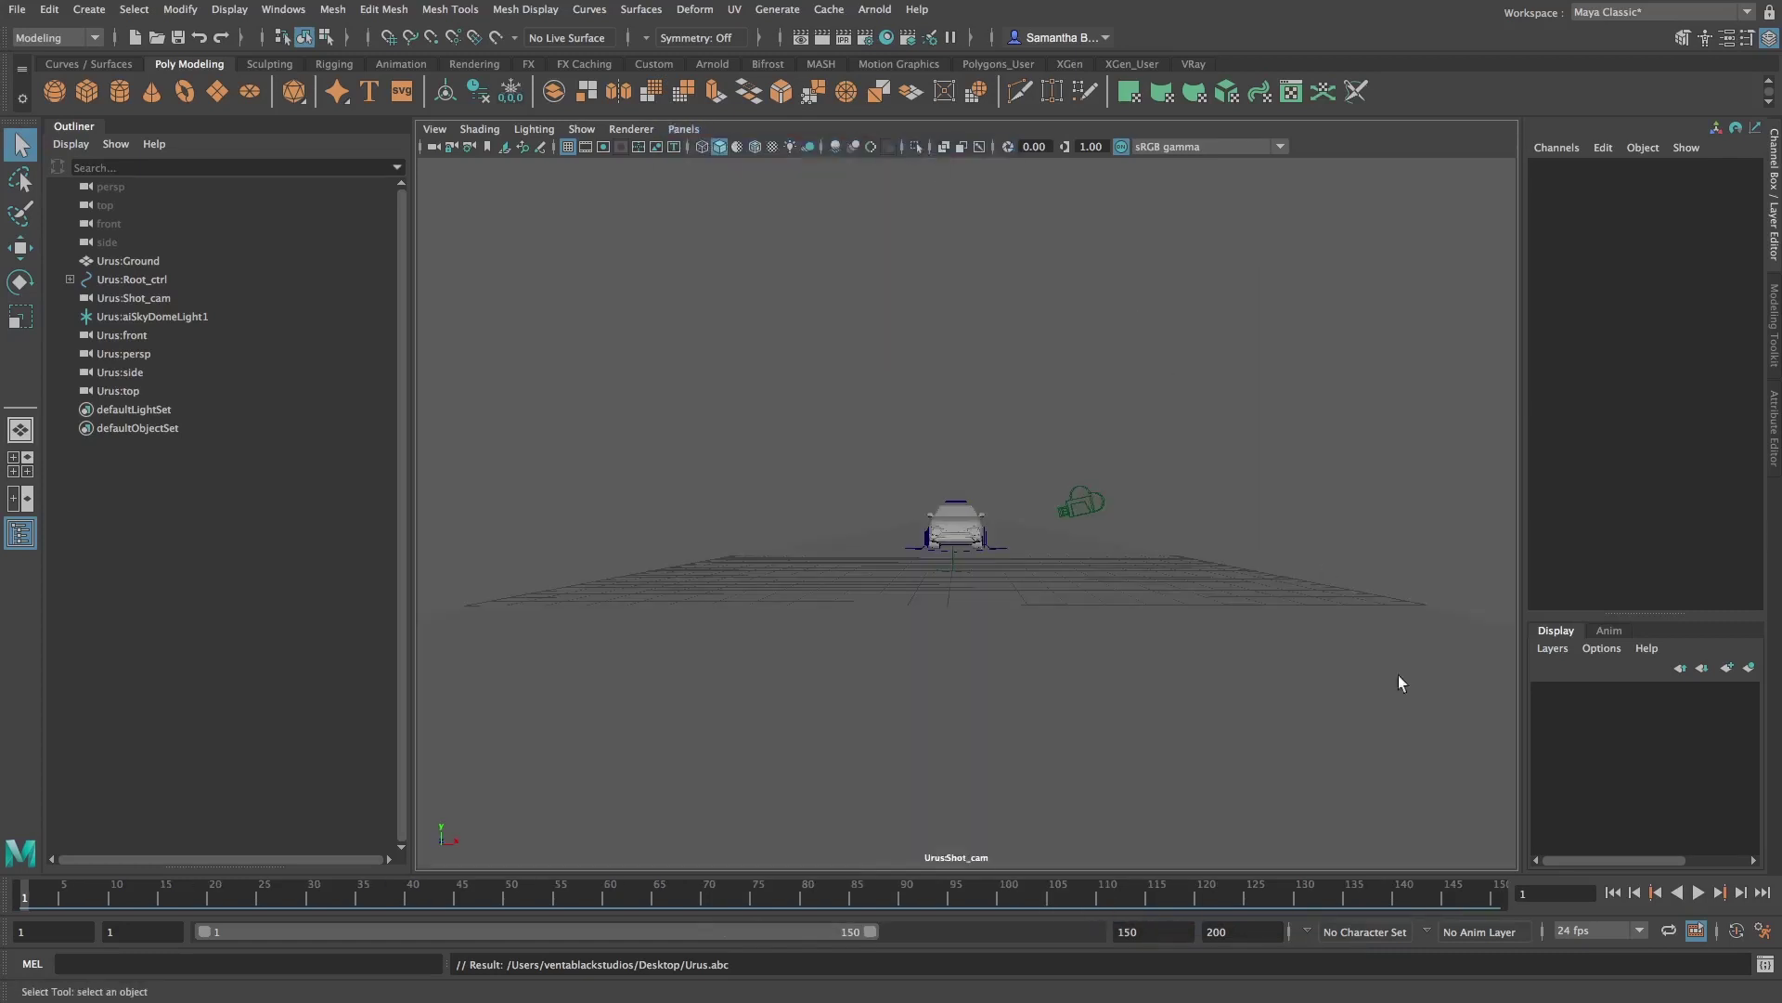
{"action": "left_click", "coordinate": [1704, 894]}
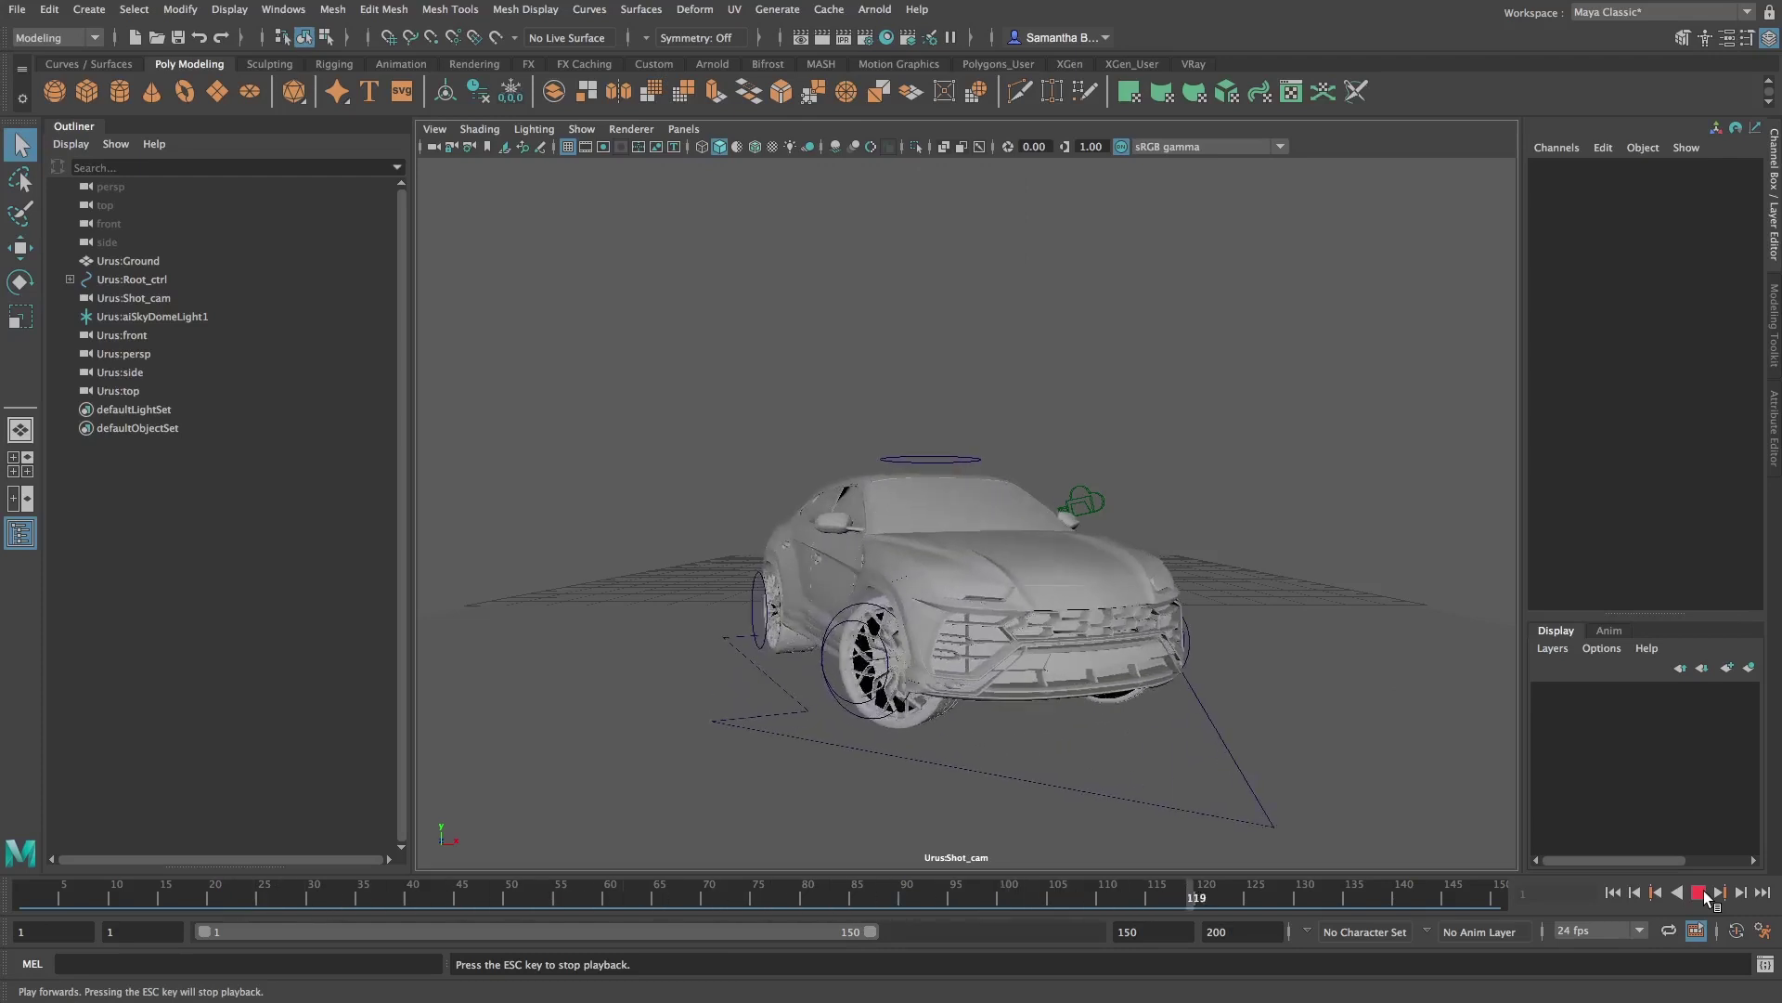
Expand the full Car_Geo hierarchy and give the emblem's Gold1 mesh an aiStandardSurface material, opening that material's presets
{"action": "left_click", "coordinate": [70, 280]}
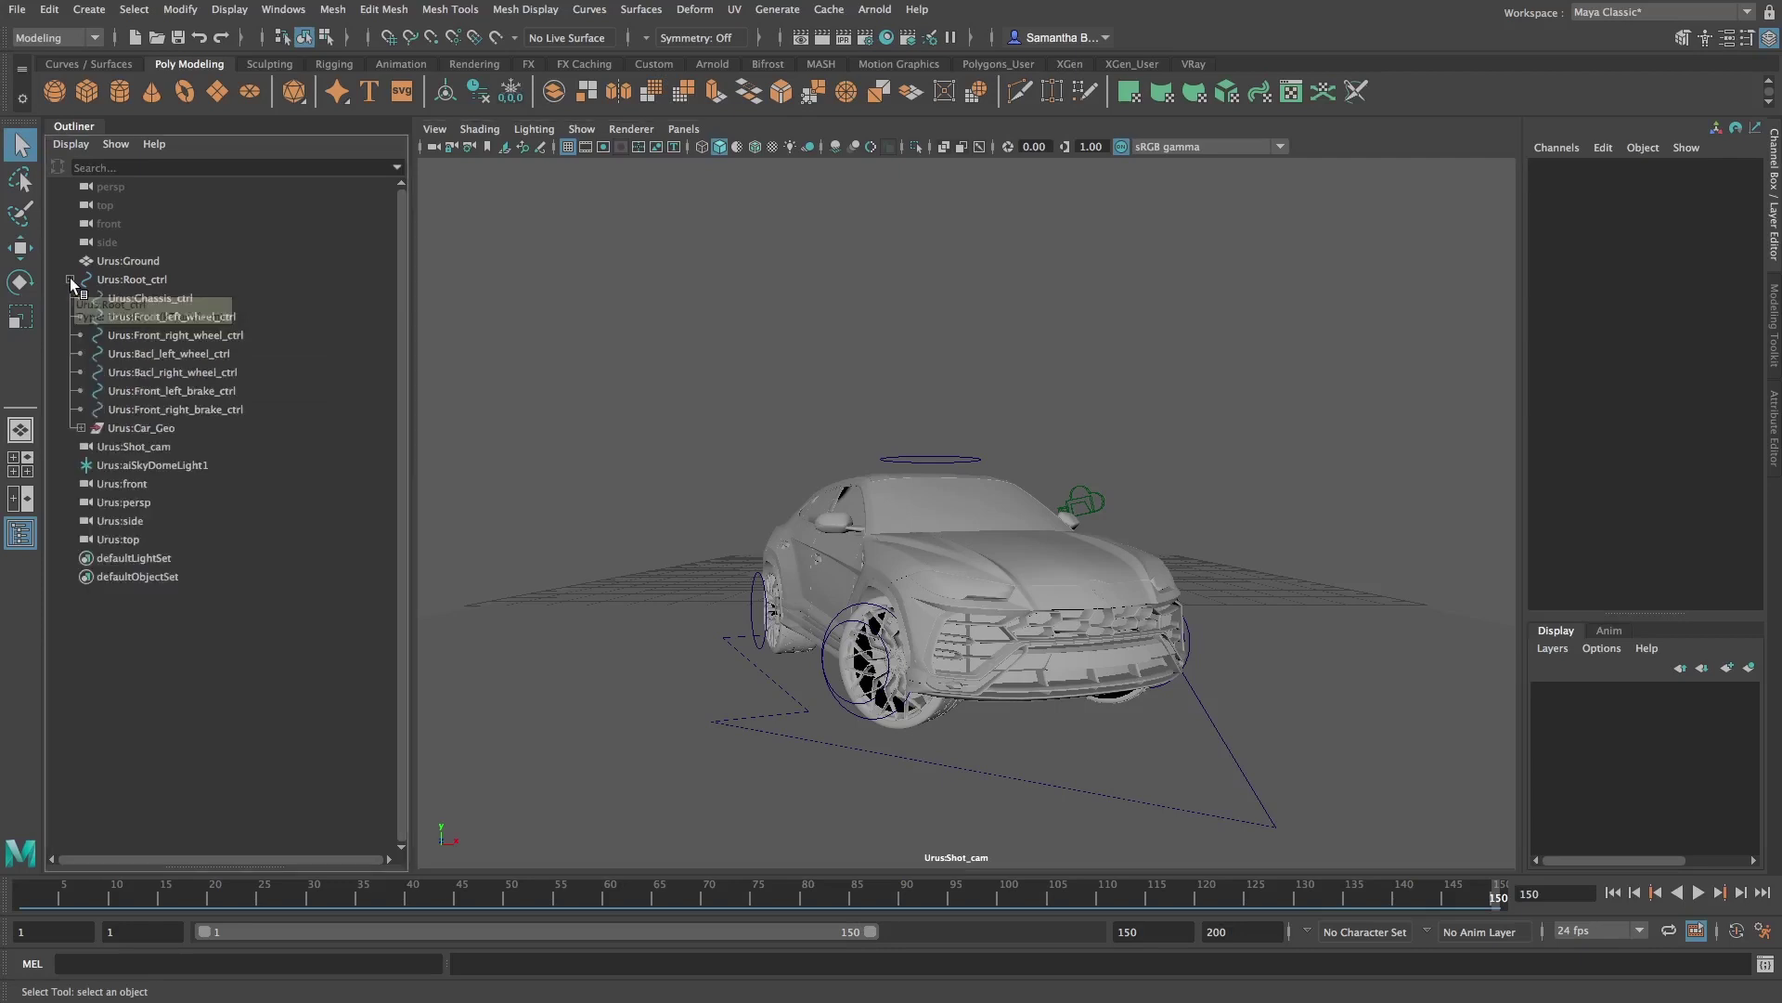
{"action": "left_click", "coordinate": [80, 429], "text": "shift"}
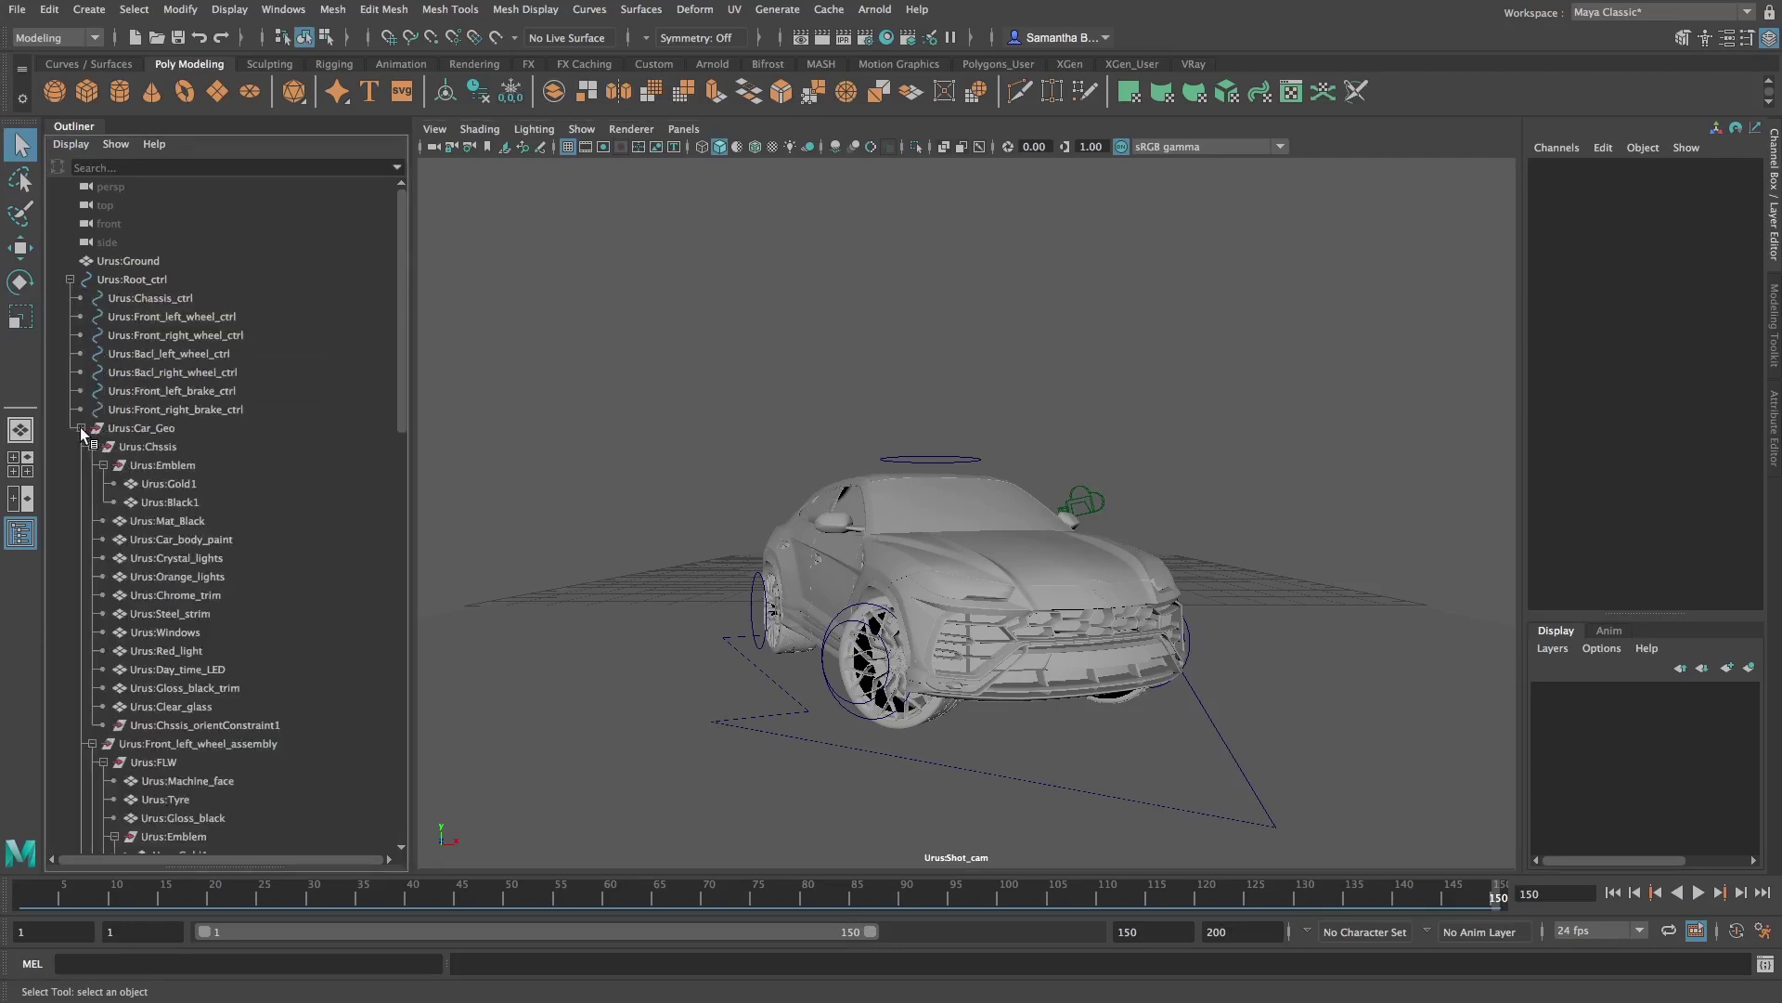
{"action": "left_click", "coordinate": [176, 484]}
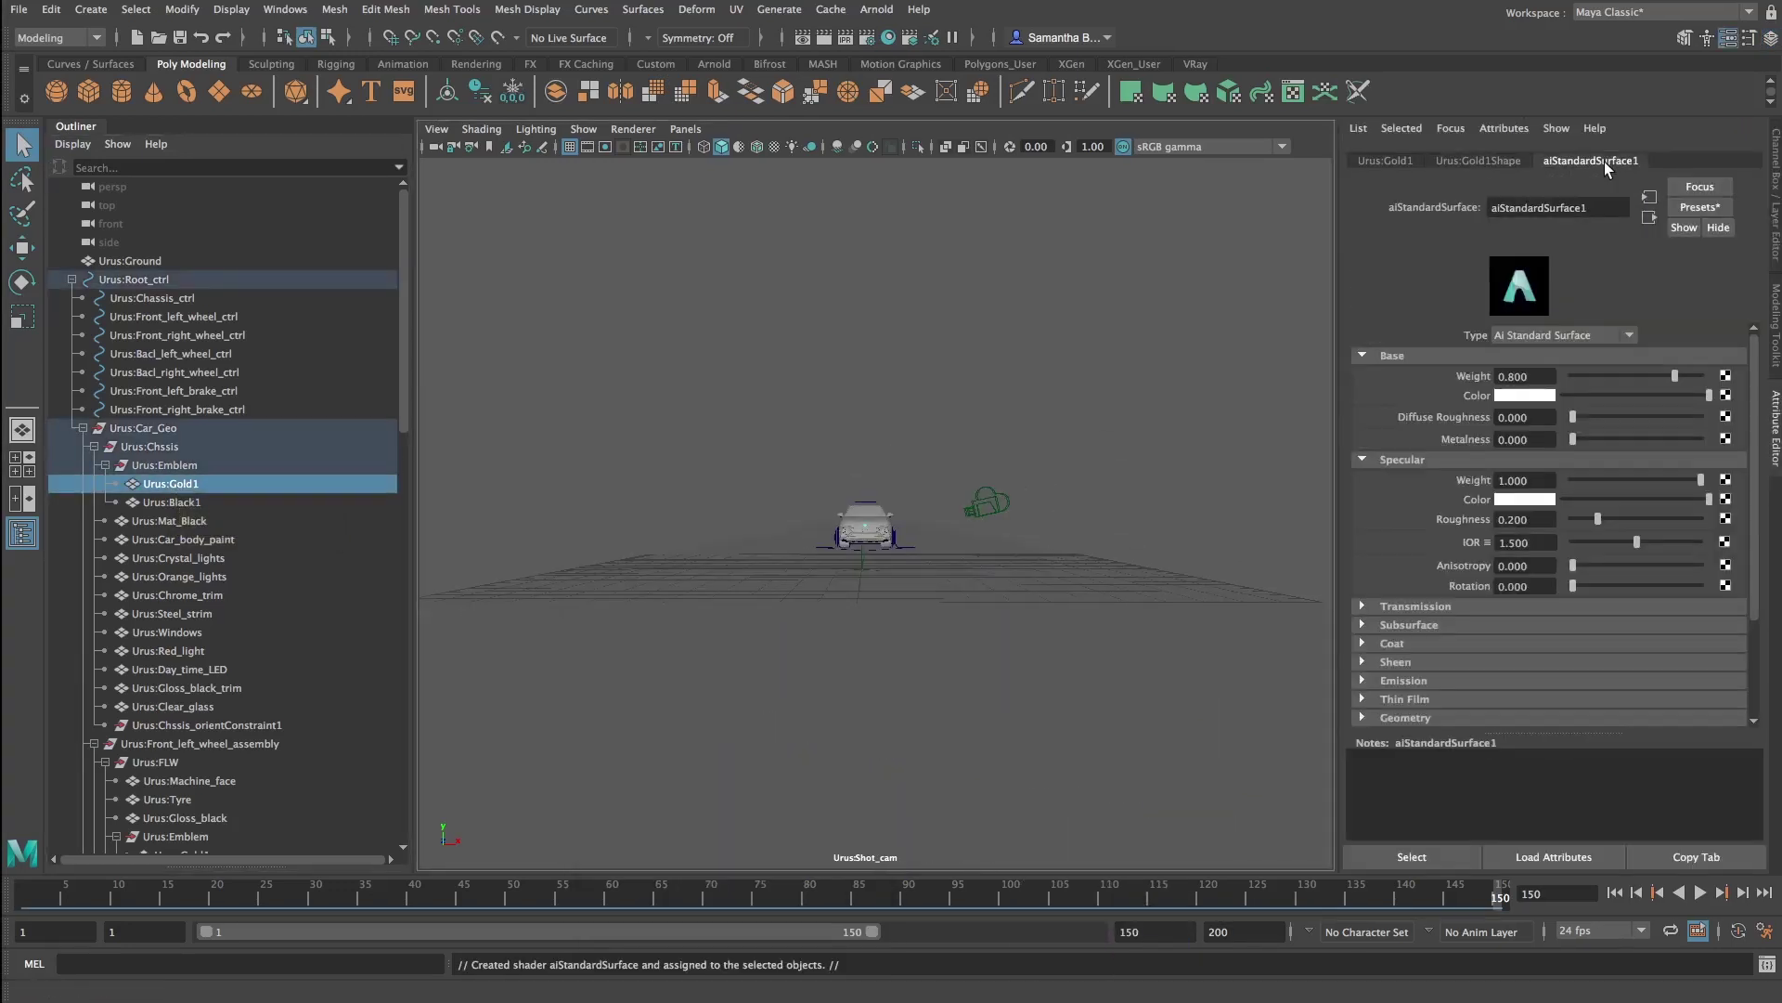
{"action": "left_click", "coordinate": [1700, 206]}
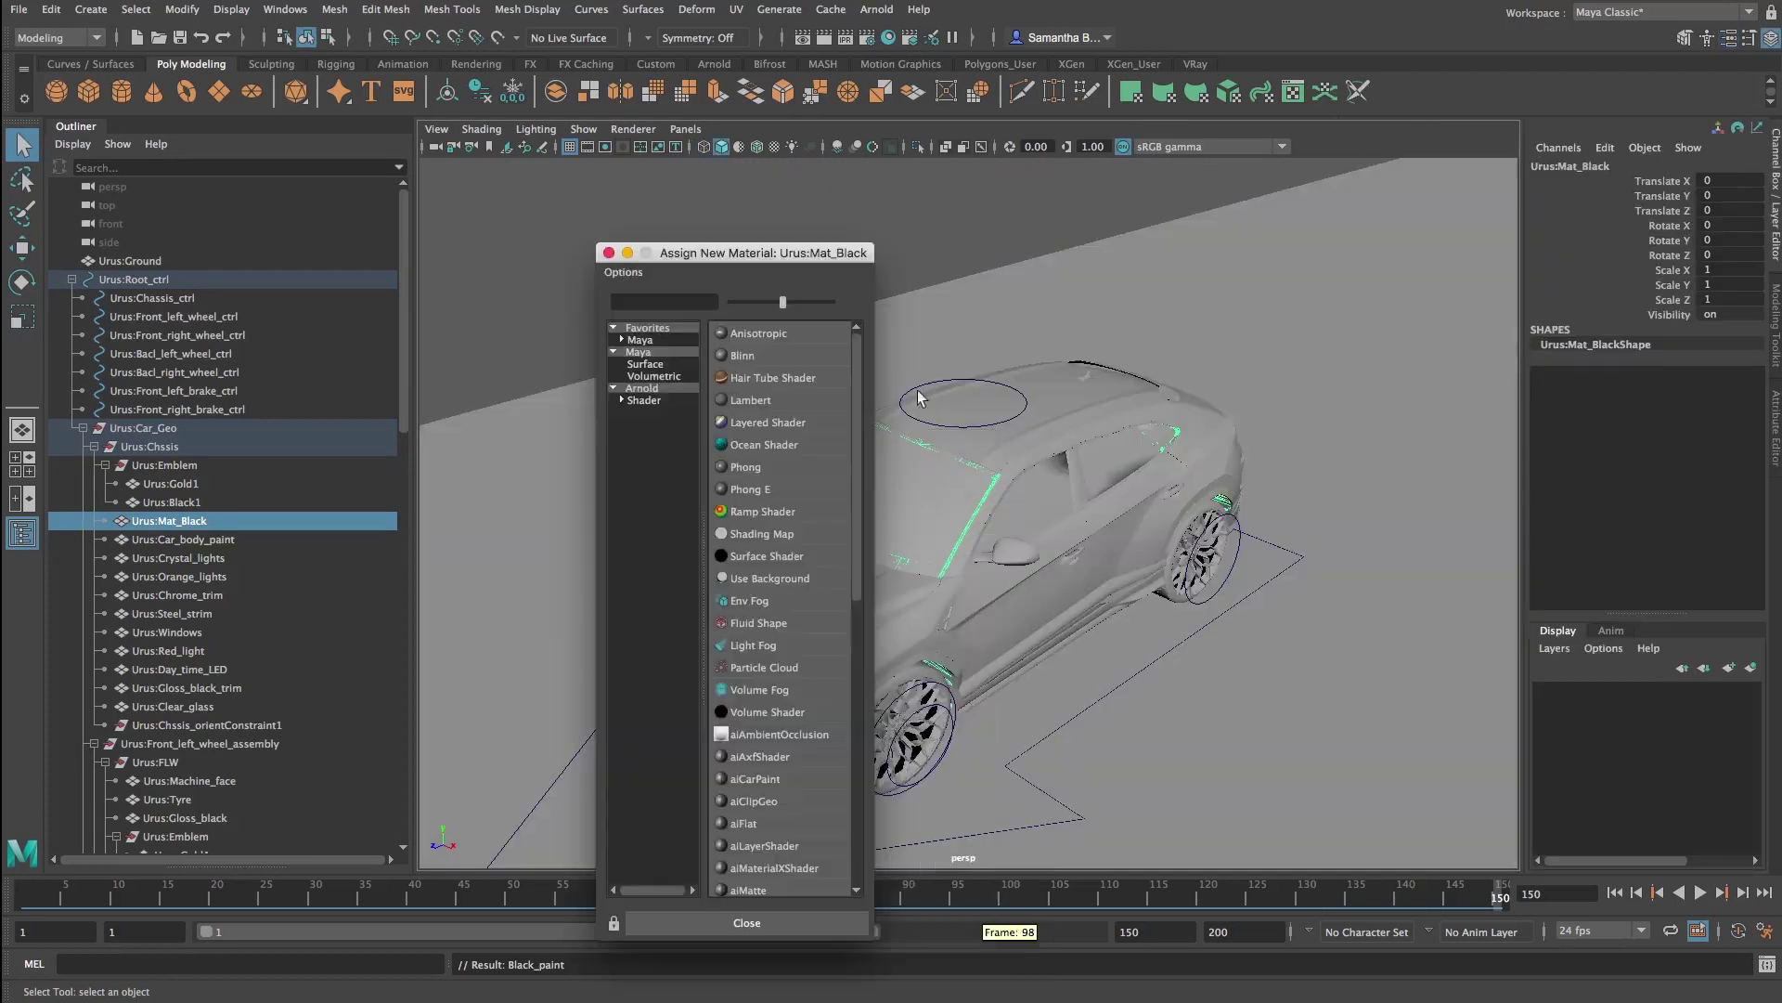
Name the Mat_Black mesh's aiStandardSurface material Mat_black_plastic and assign a new aiCarPaint material to Car_body_paint
{"action": "type", "text": "Mat_black_plastic"}
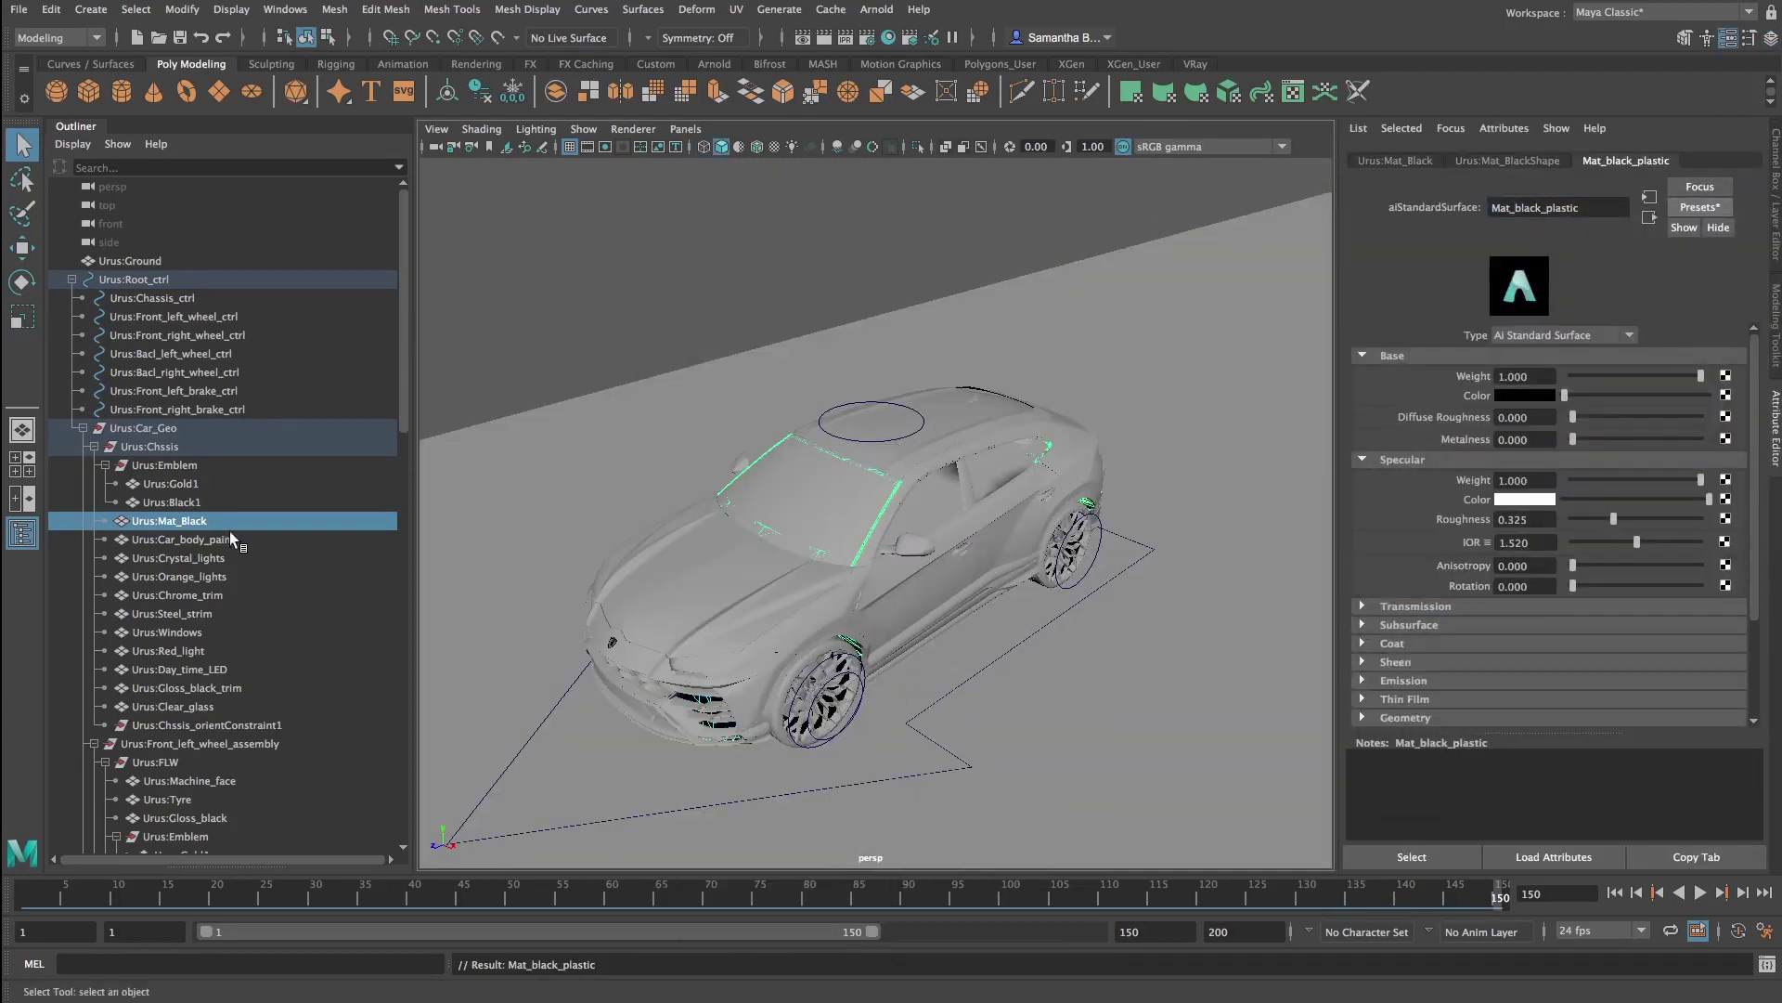
{"action": "left_click", "coordinate": [183, 539]}
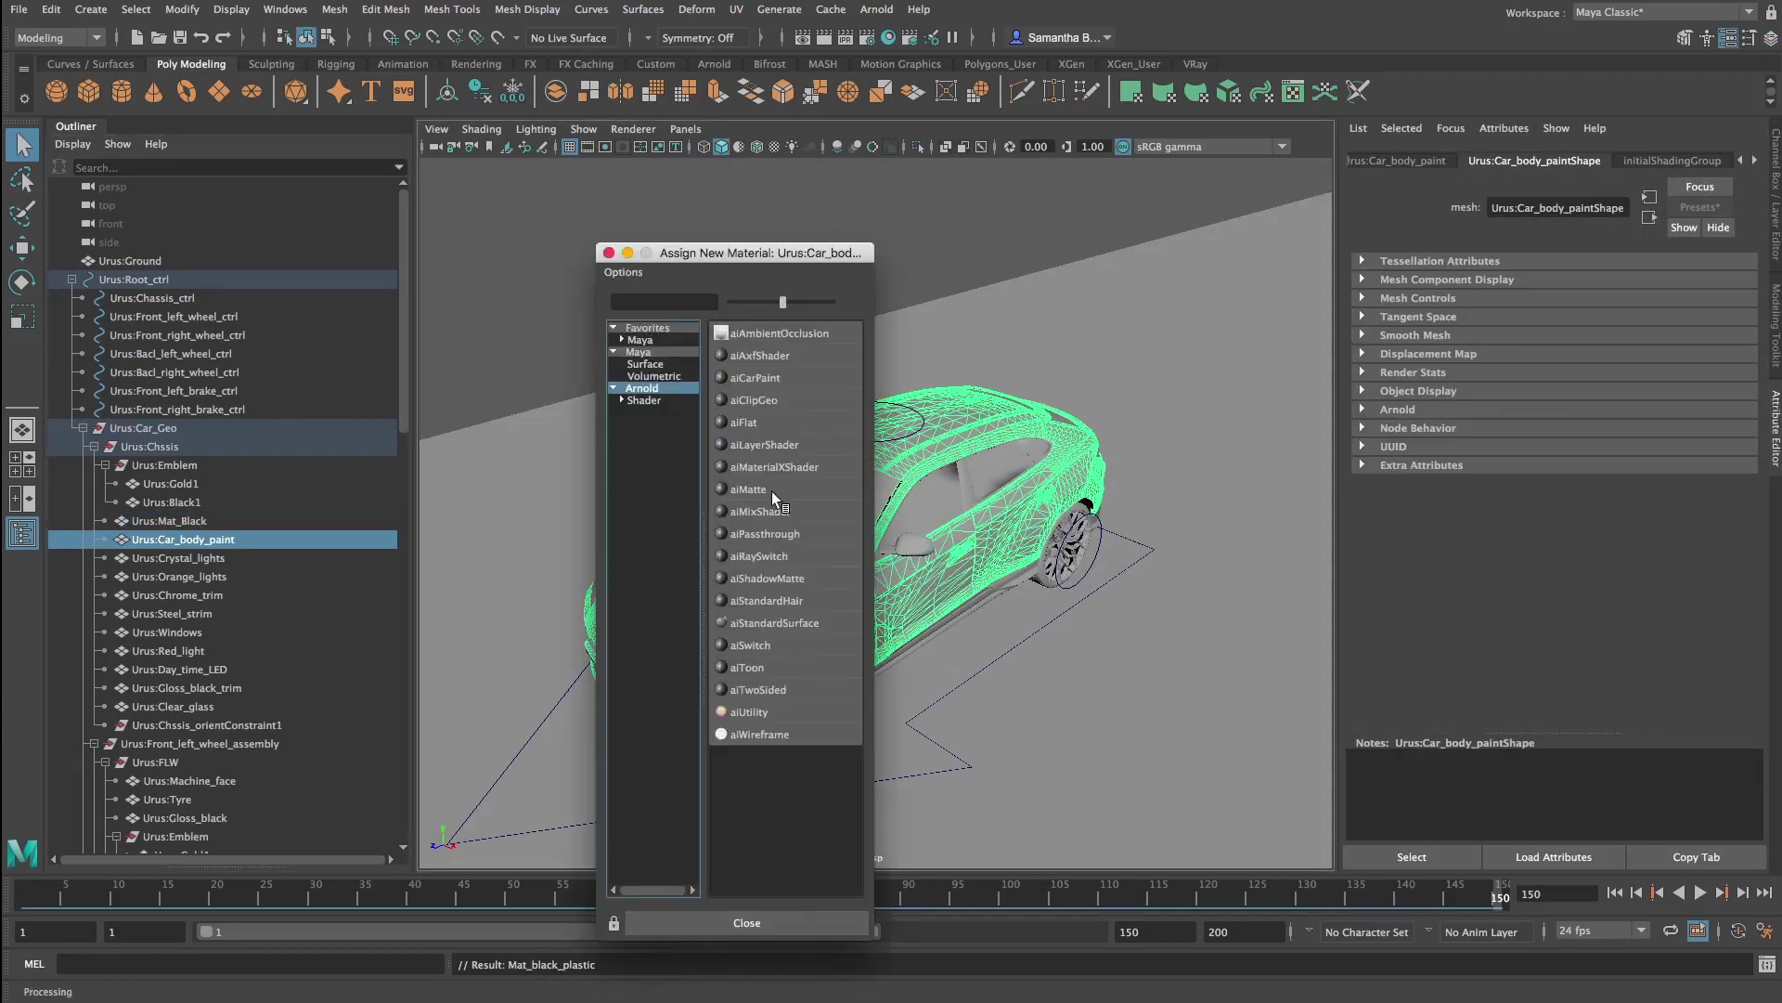
{"action": "left_click", "coordinate": [755, 378]}
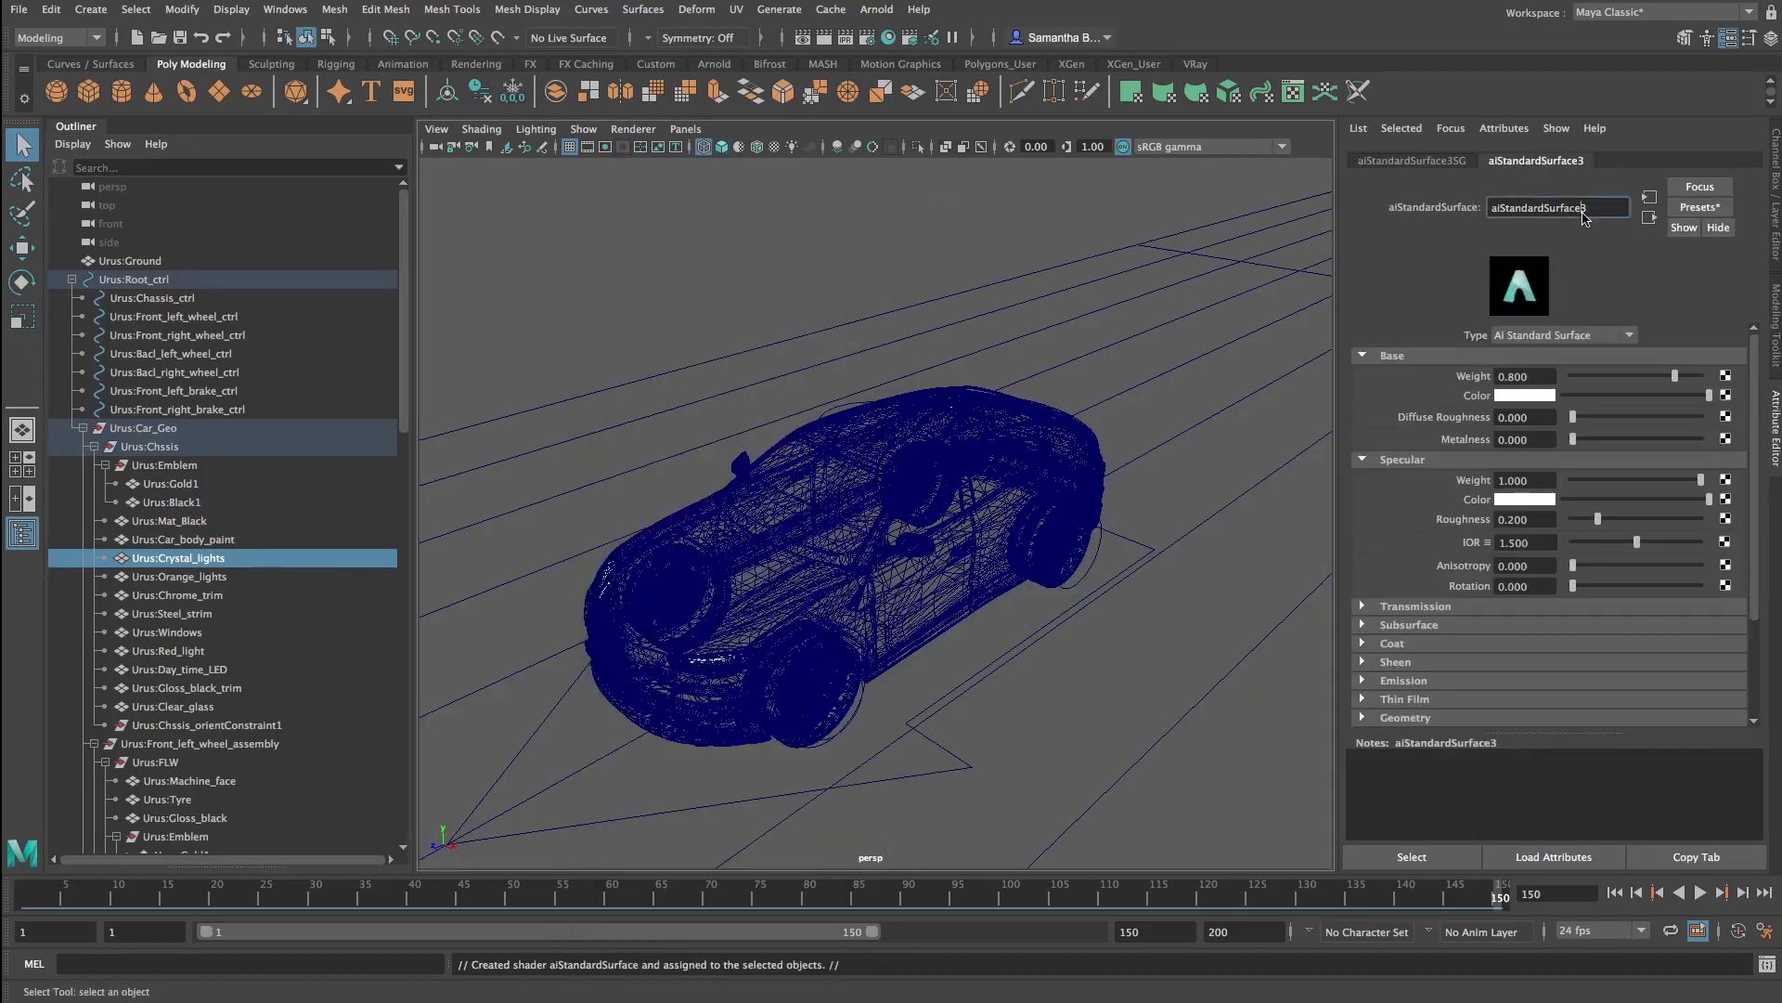
Name the aiStandardSurface material on the Crystal_lights mesh Light_glow and open its emission colour
{"action": "type", "text": "Light glow"}
{"action": "left_click", "coordinate": [1699, 207]}
{"action": "scroll", "coordinate": [1436, 574], "scroll_direction": "down", "scroll_amount": 3}
{"action": "left_click", "coordinate": [1436, 572]}
{"action": "left_click", "coordinate": [1527, 609]}
Assign a new aiStandardSurface material named Orange_glass to the Orange_lights mesh and open its transmission colour
{"action": "left_click", "coordinate": [255, 573]}
{"action": "right_click_drag", "start_coordinate": [755, 495], "coordinate": [750, 945]}
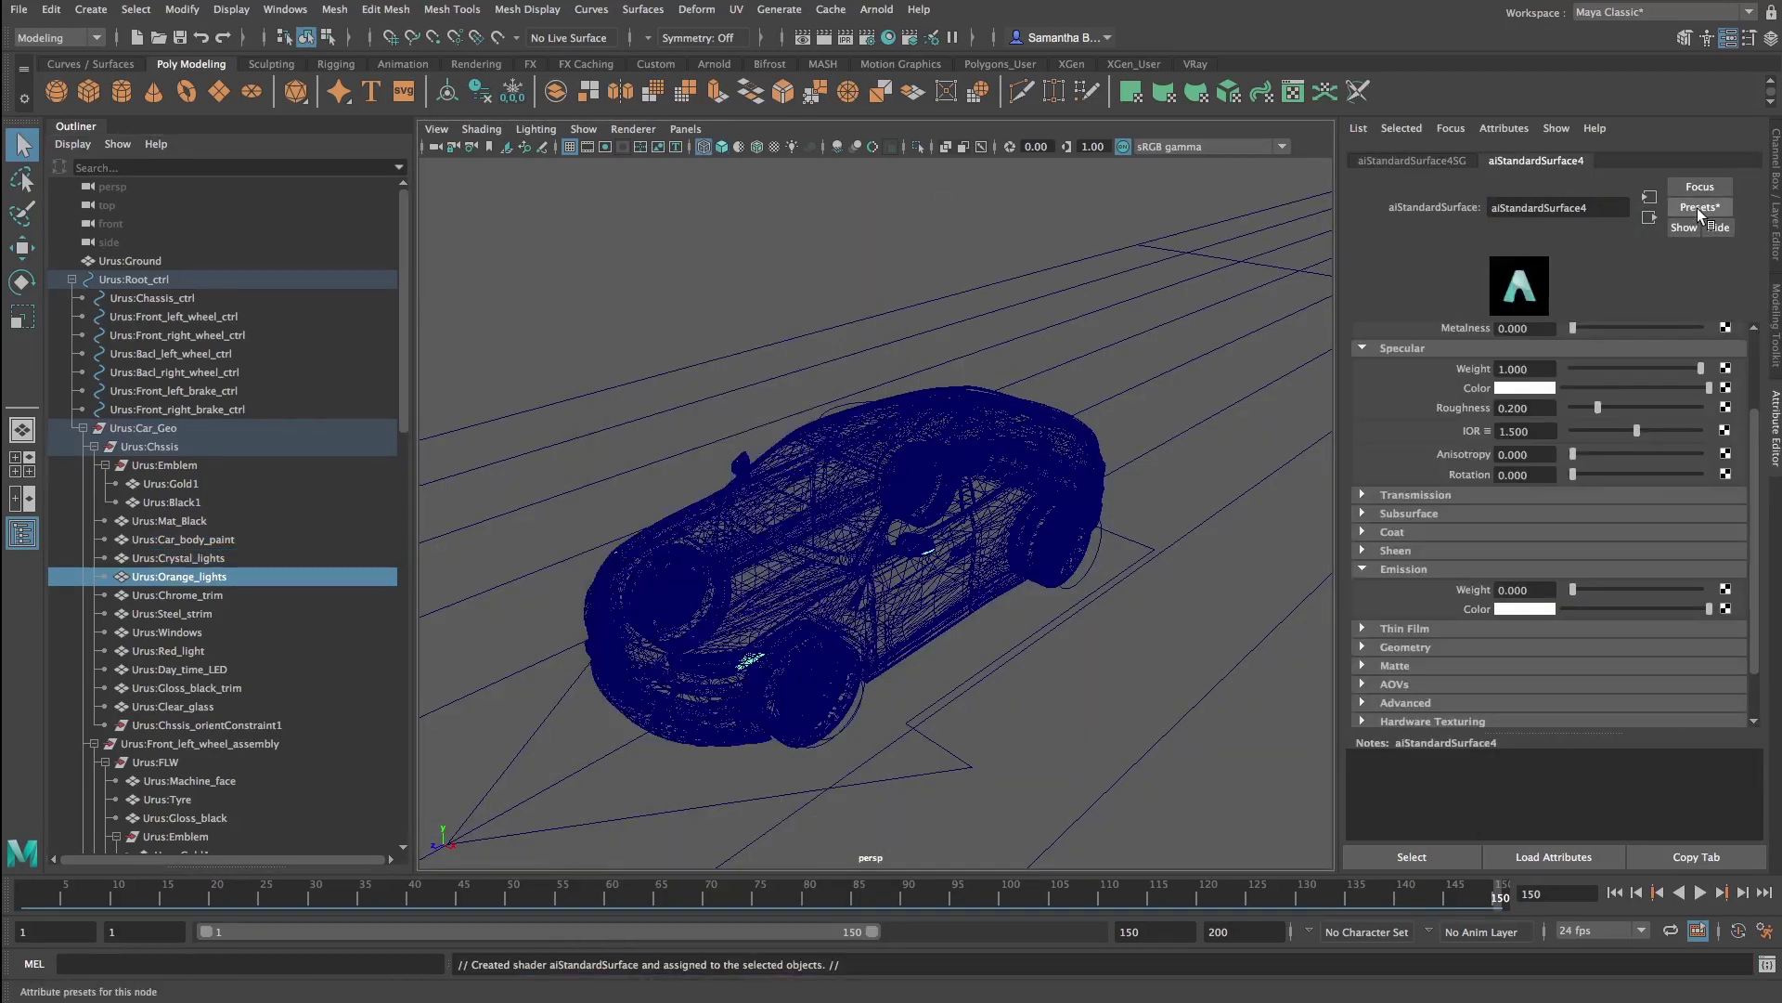
{"action": "type", "text": "Oragne_glass"}
{"action": "key", "text": "Return"}
{"action": "left_click", "coordinate": [1525, 534]}
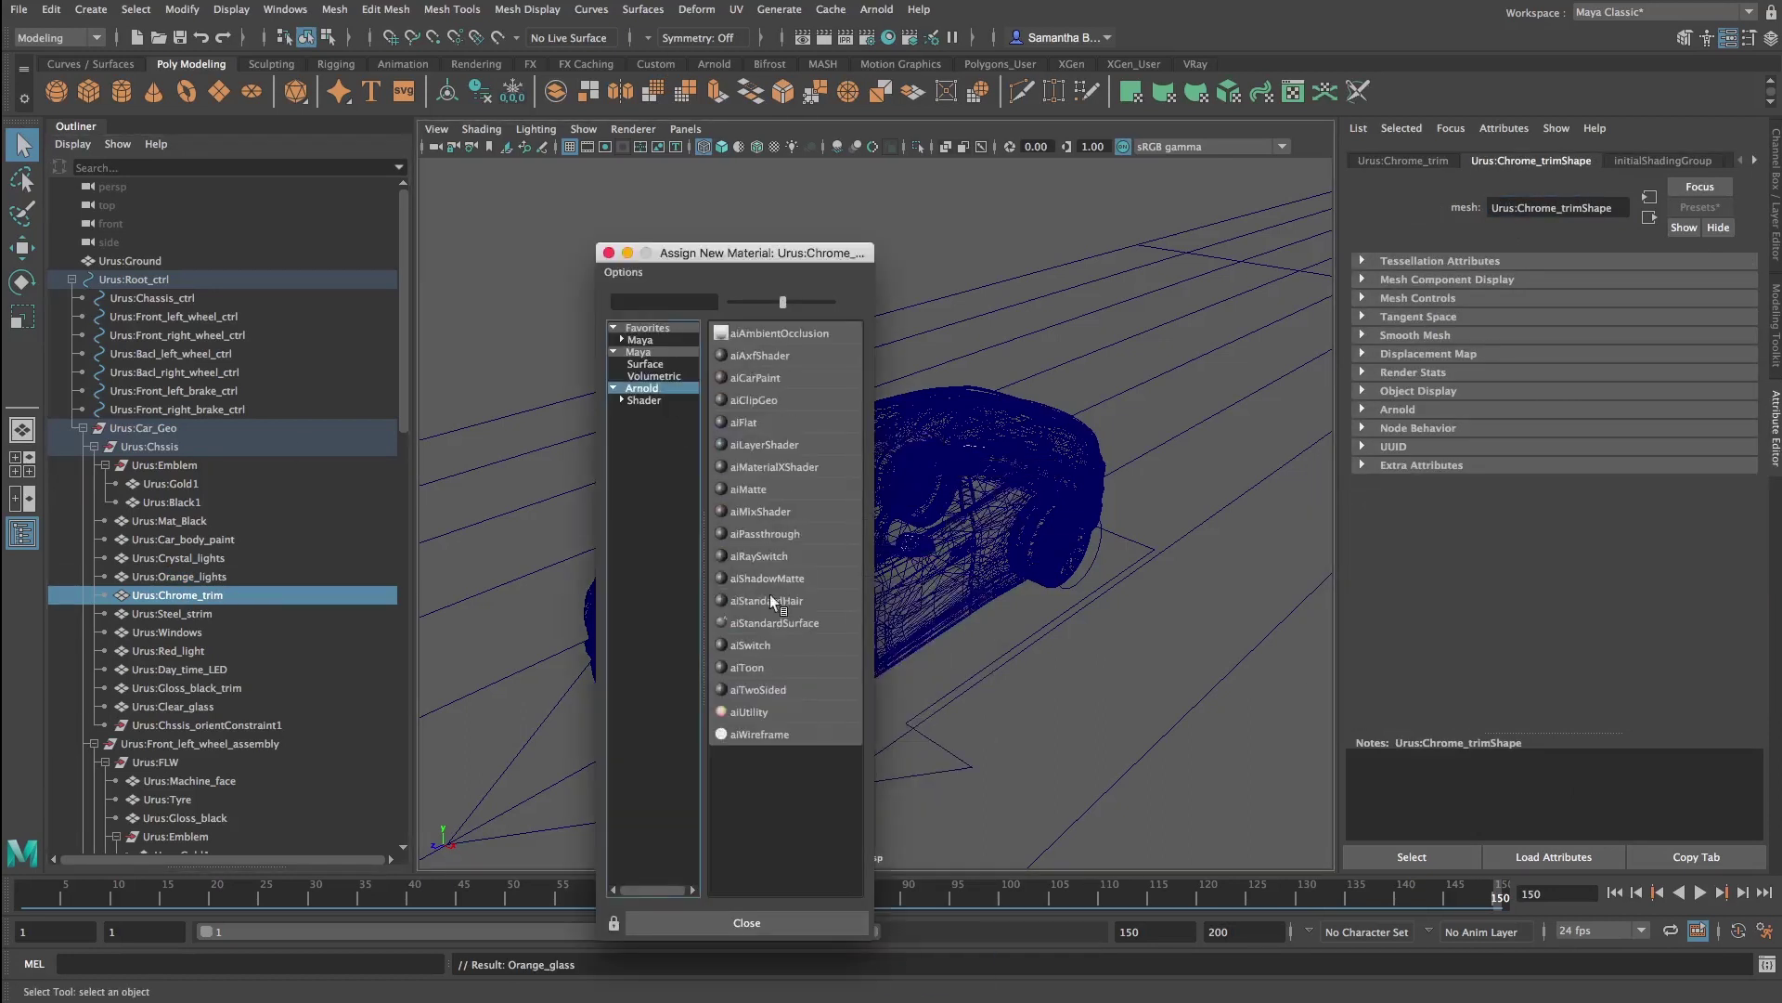
Assign new aiStandardSurface materials to Steel_strim, Windows and Red_light, naming the first two Stainless_steel and Windows_glass
{"action": "left_click", "coordinate": [1650, 215]}
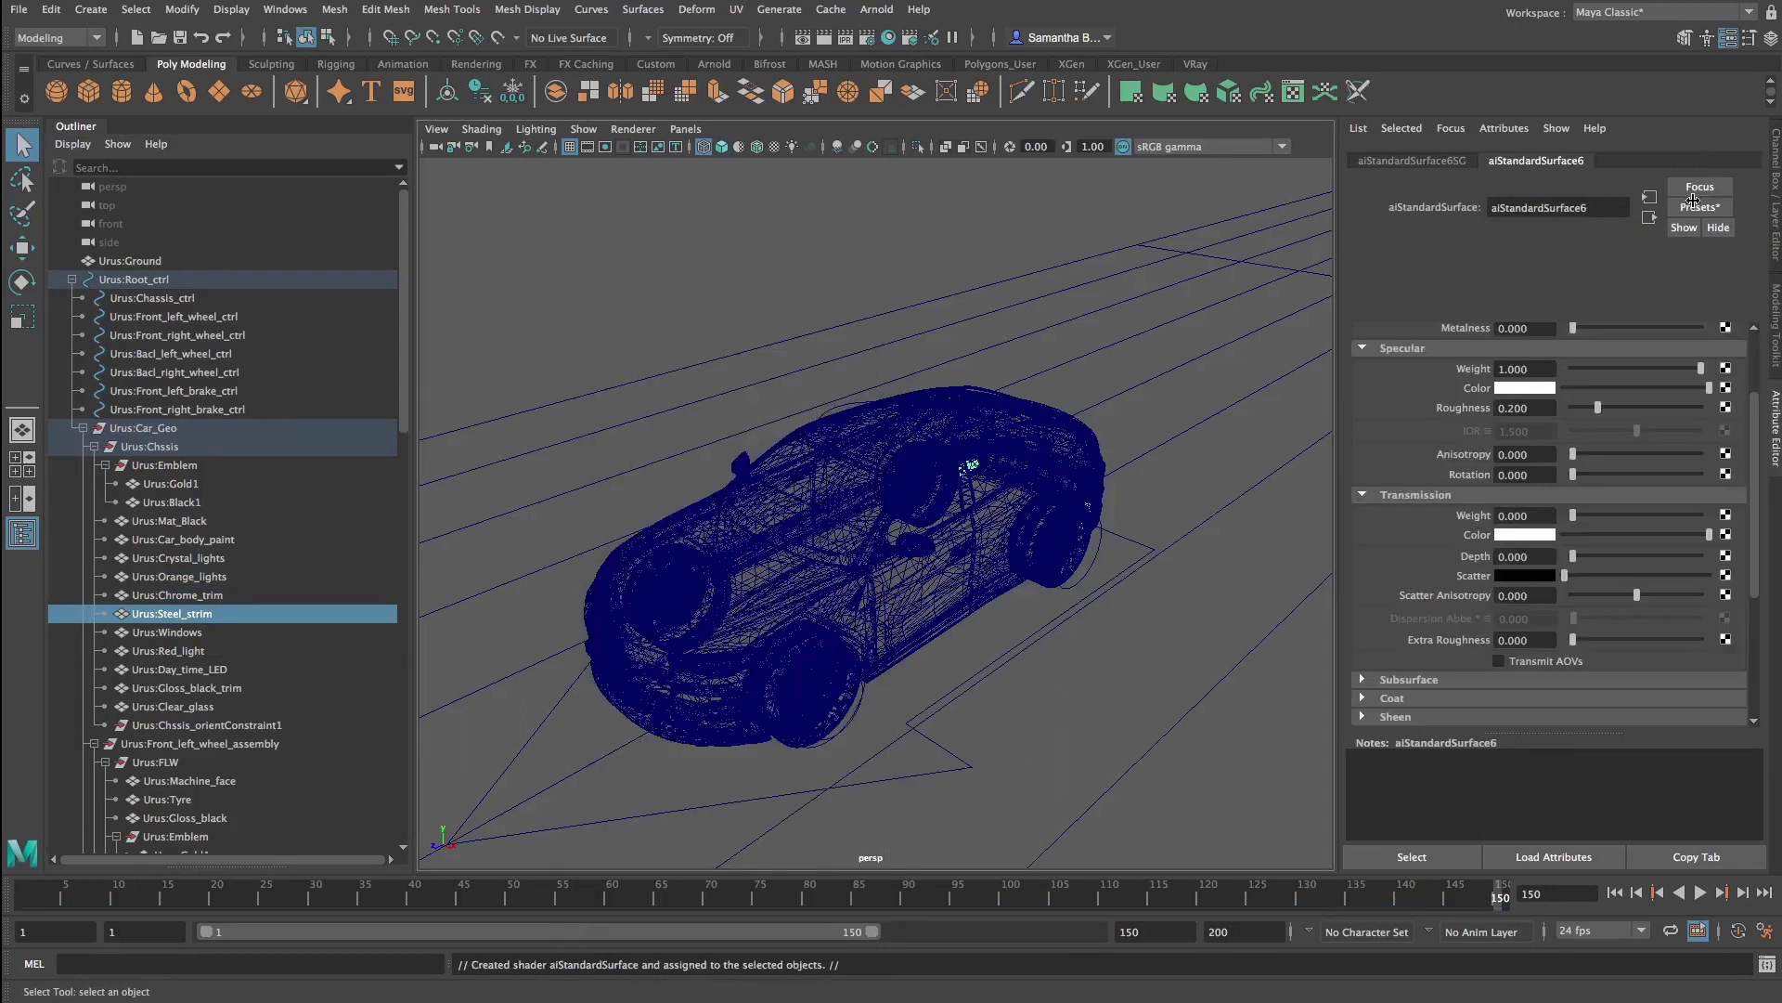
{"action": "type", "text": "Stainless steel"}
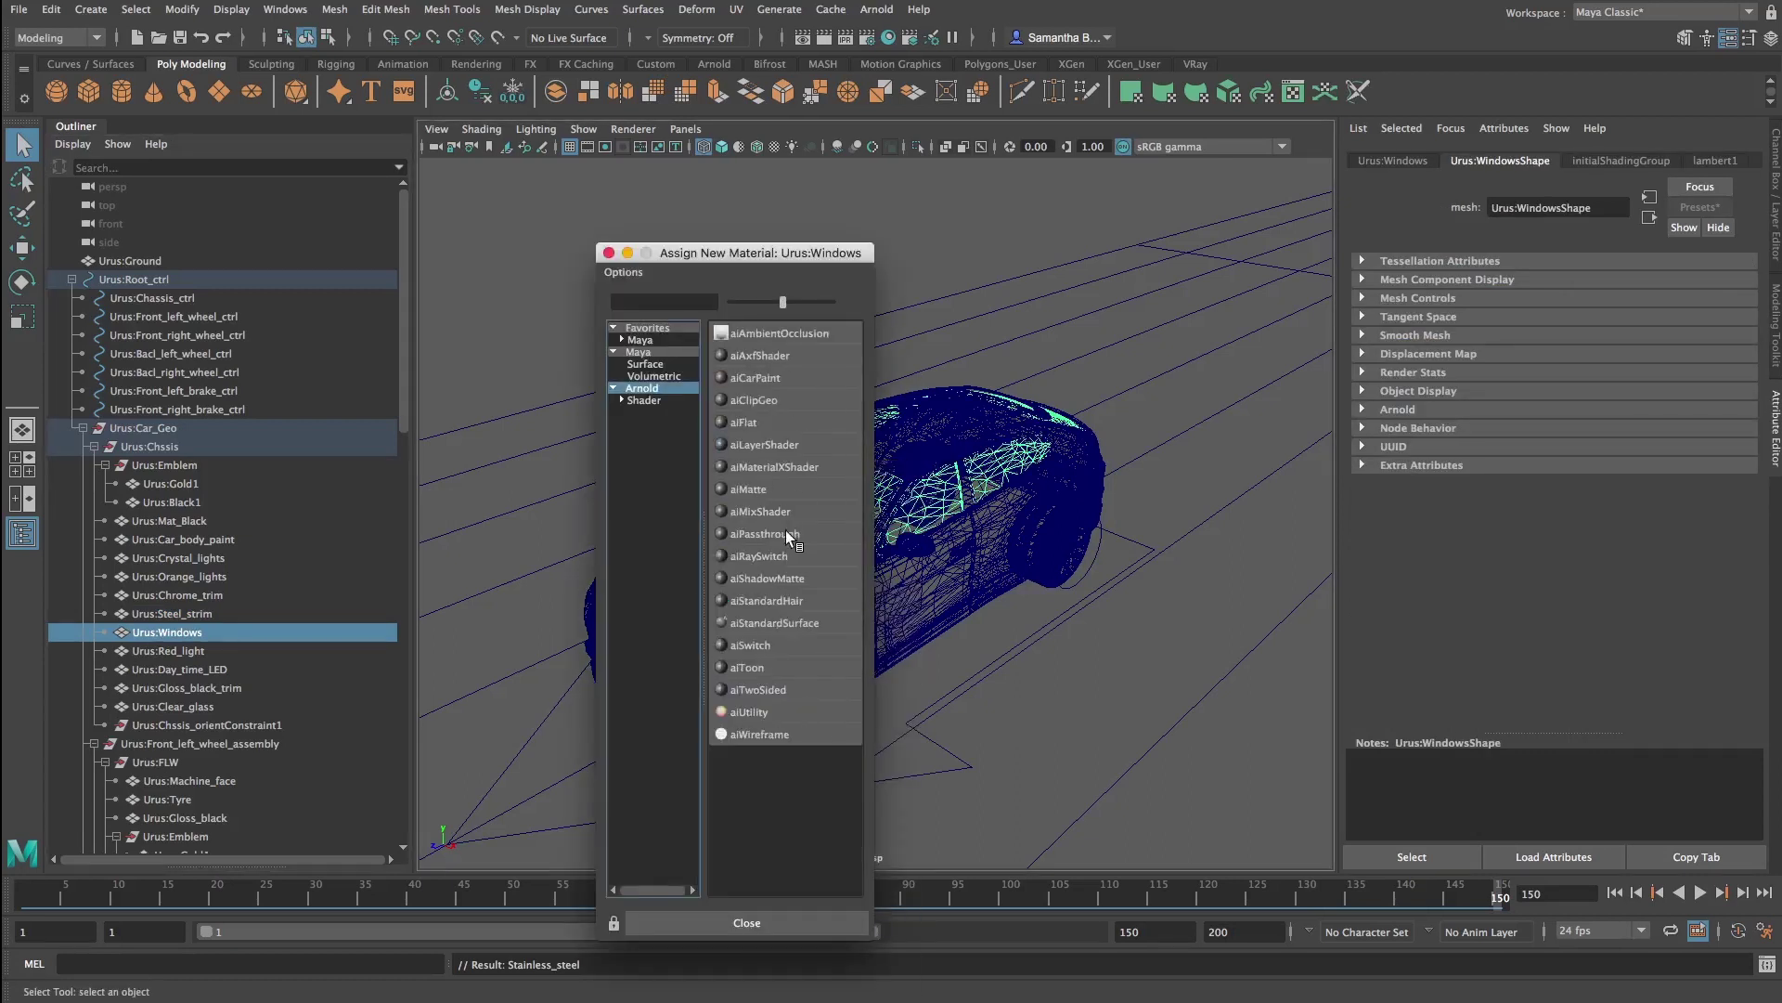
{"action": "type", "text": "Windows glas"}
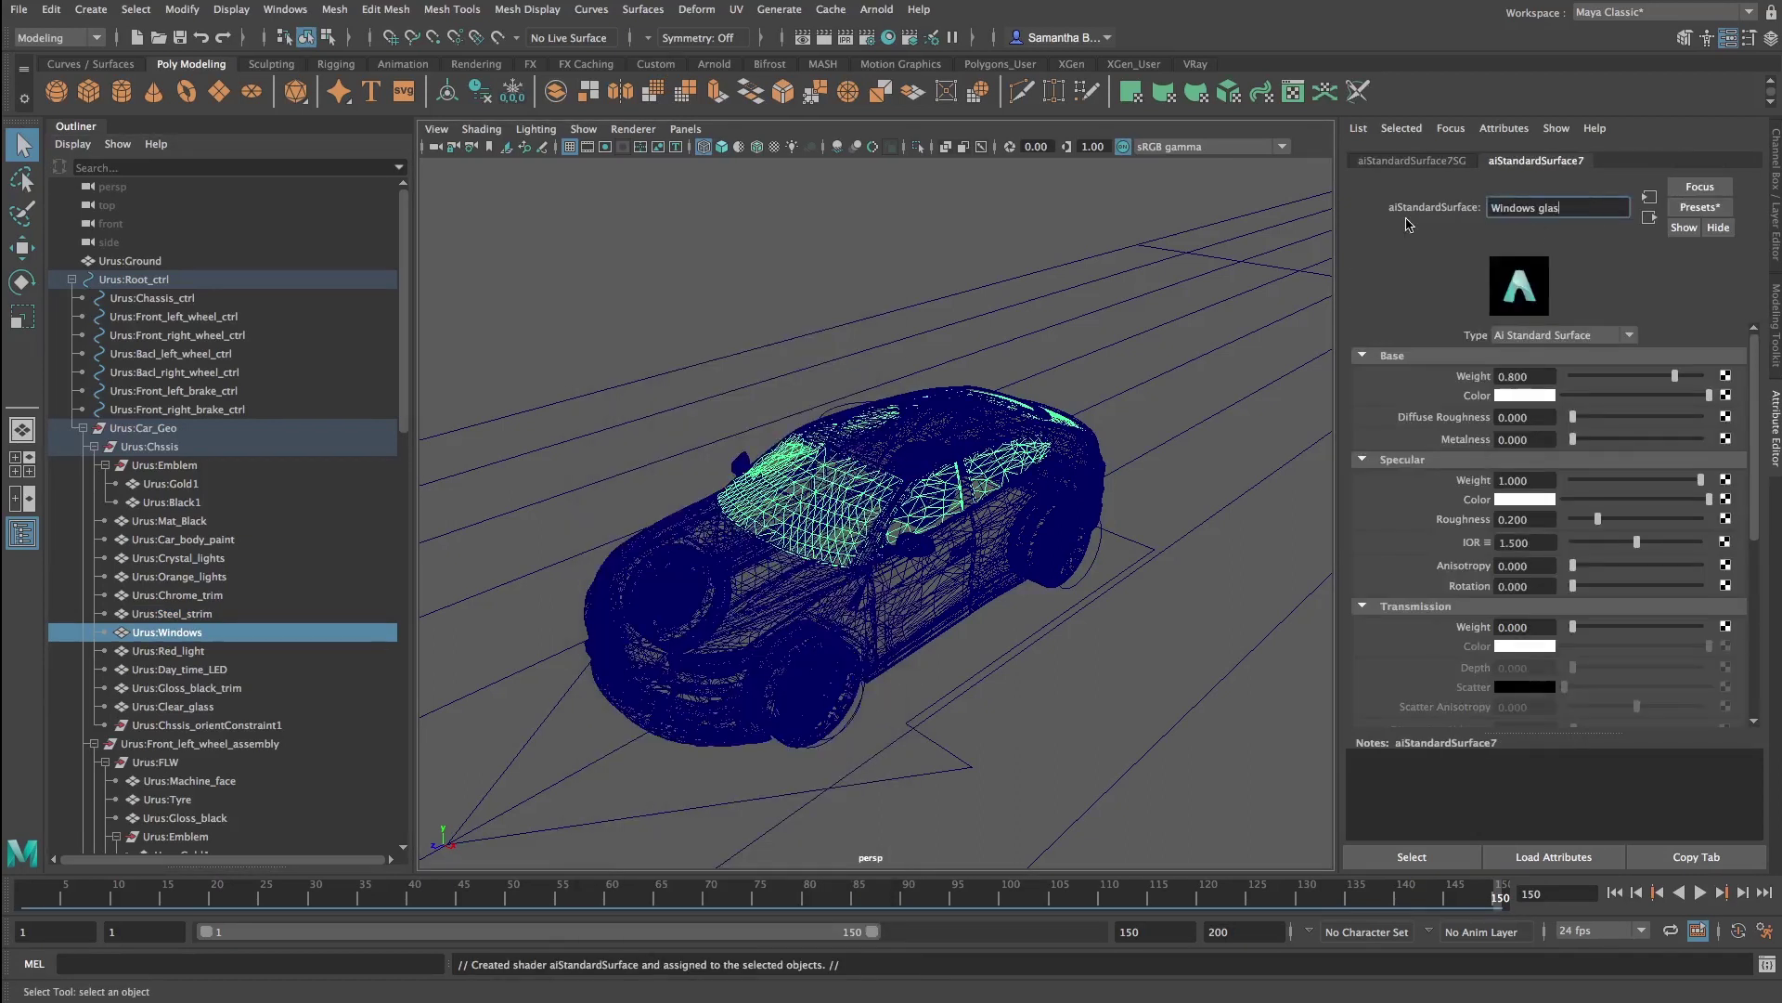
{"action": "type", "text": "s"}
{"action": "key", "text": "Return"}
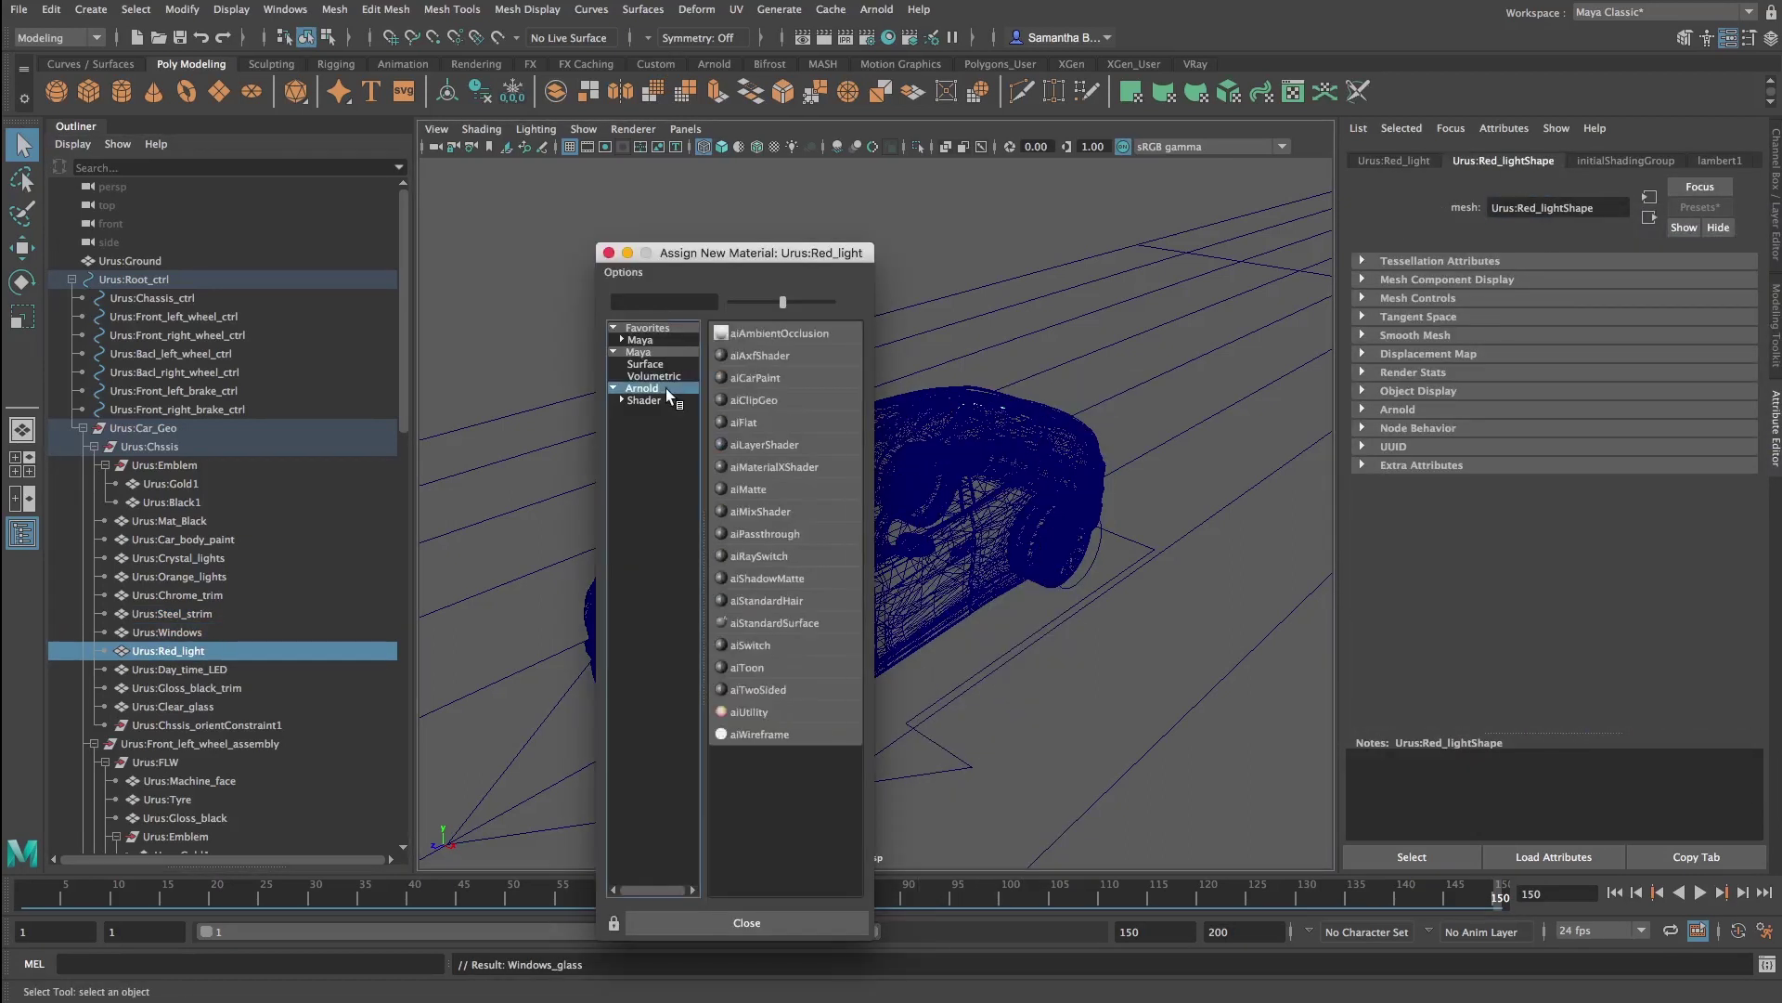
{"action": "left_click", "coordinate": [774, 623]}
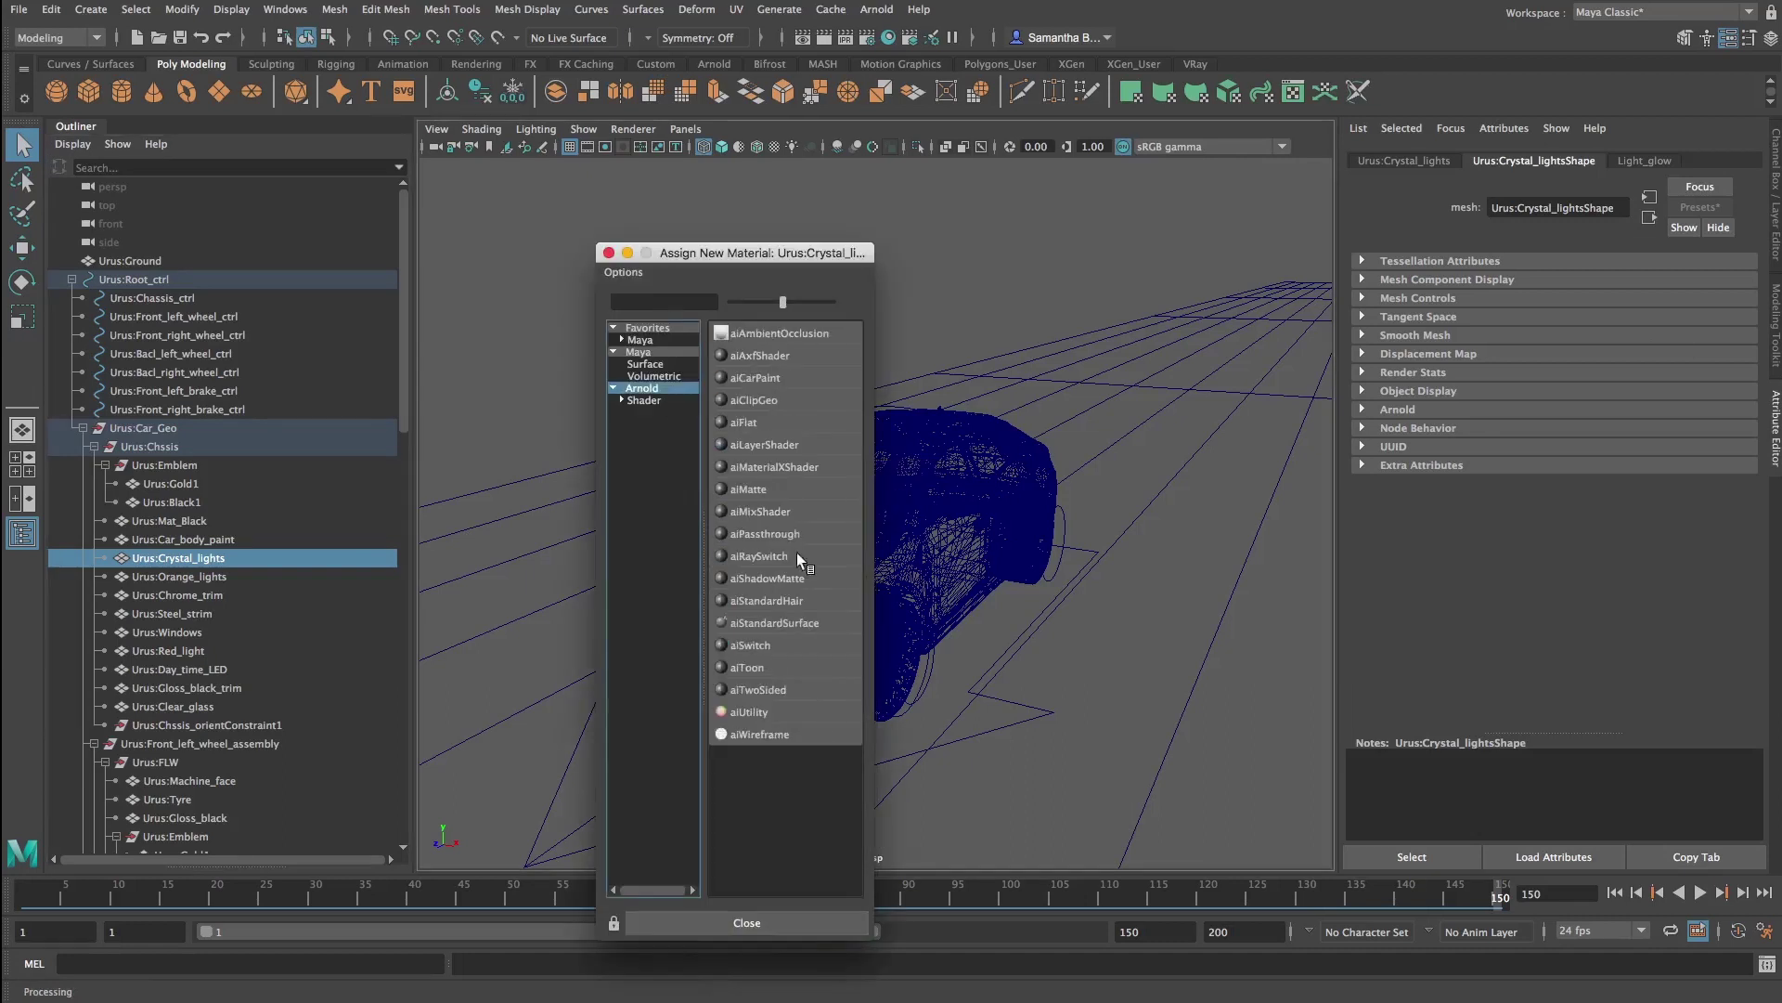
Assign a new material named Crystal to Crystal_lights and give Clear_glass an aiStandardSurface material named Glass
{"action": "left_click", "coordinate": [807, 565]}
{"action": "type", "text": "Crystal"}
{"action": "key", "text": "Return"}
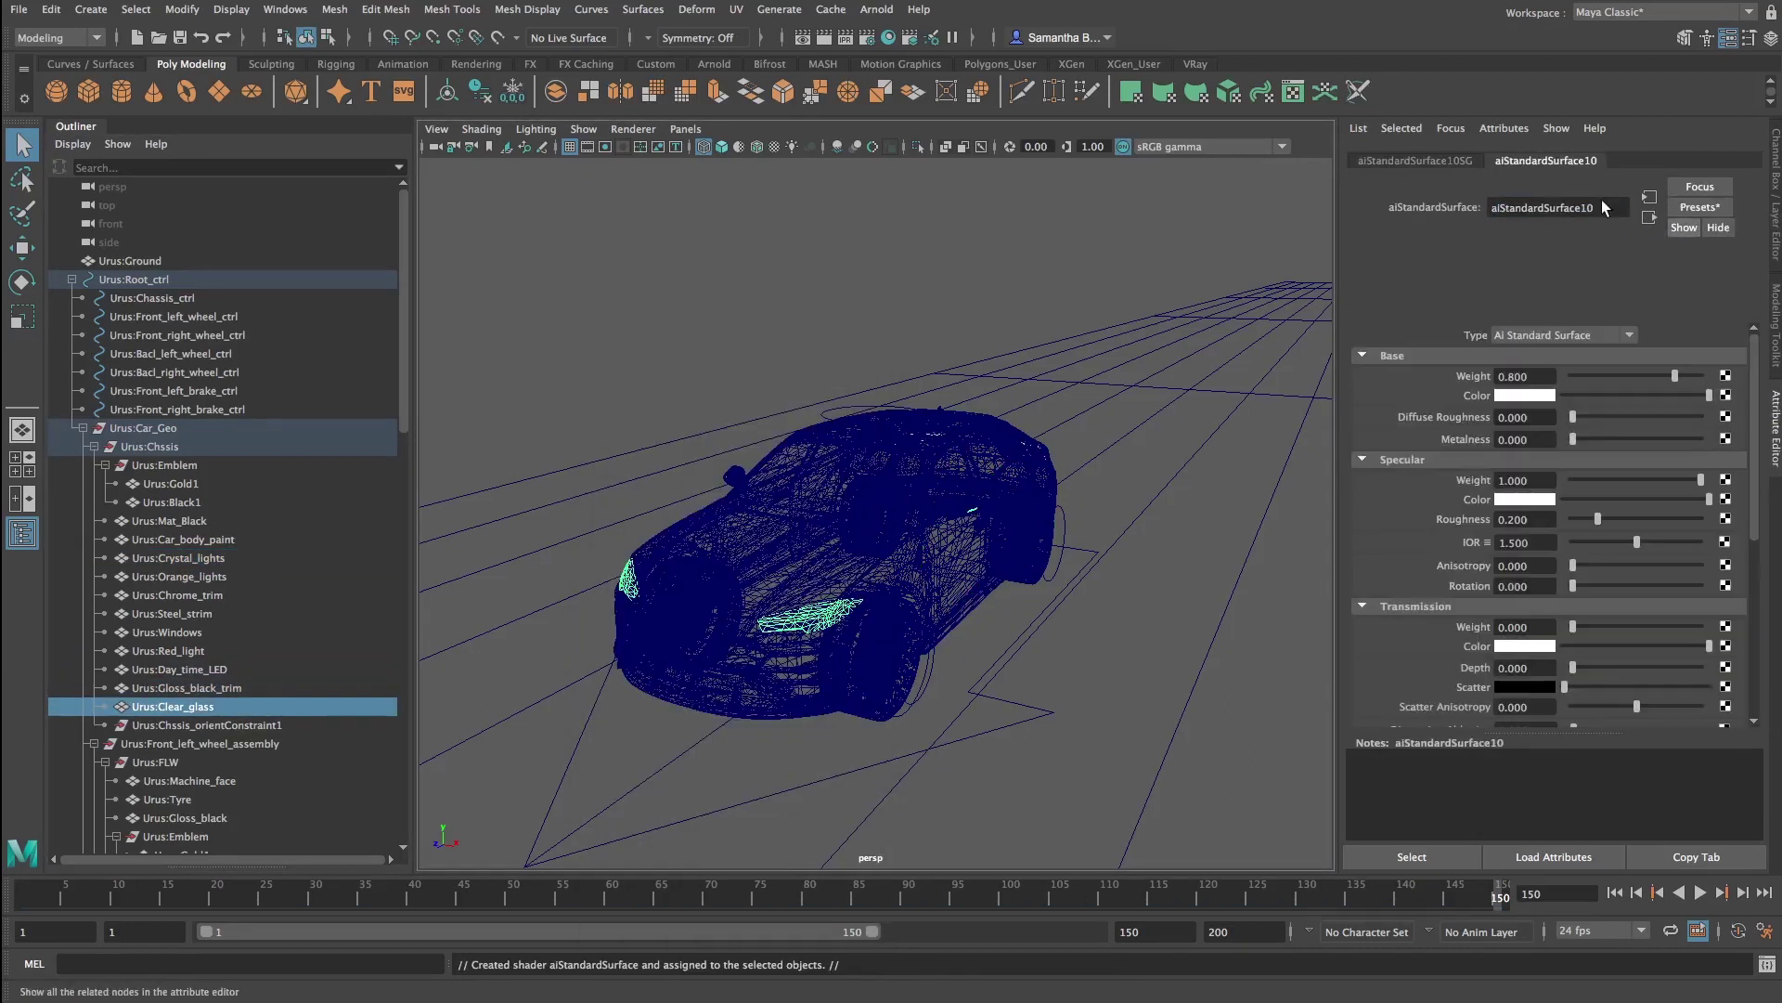
{"action": "left_click", "coordinate": [1699, 207]}
{"action": "mouse_move", "coordinate": [1597, 580]}
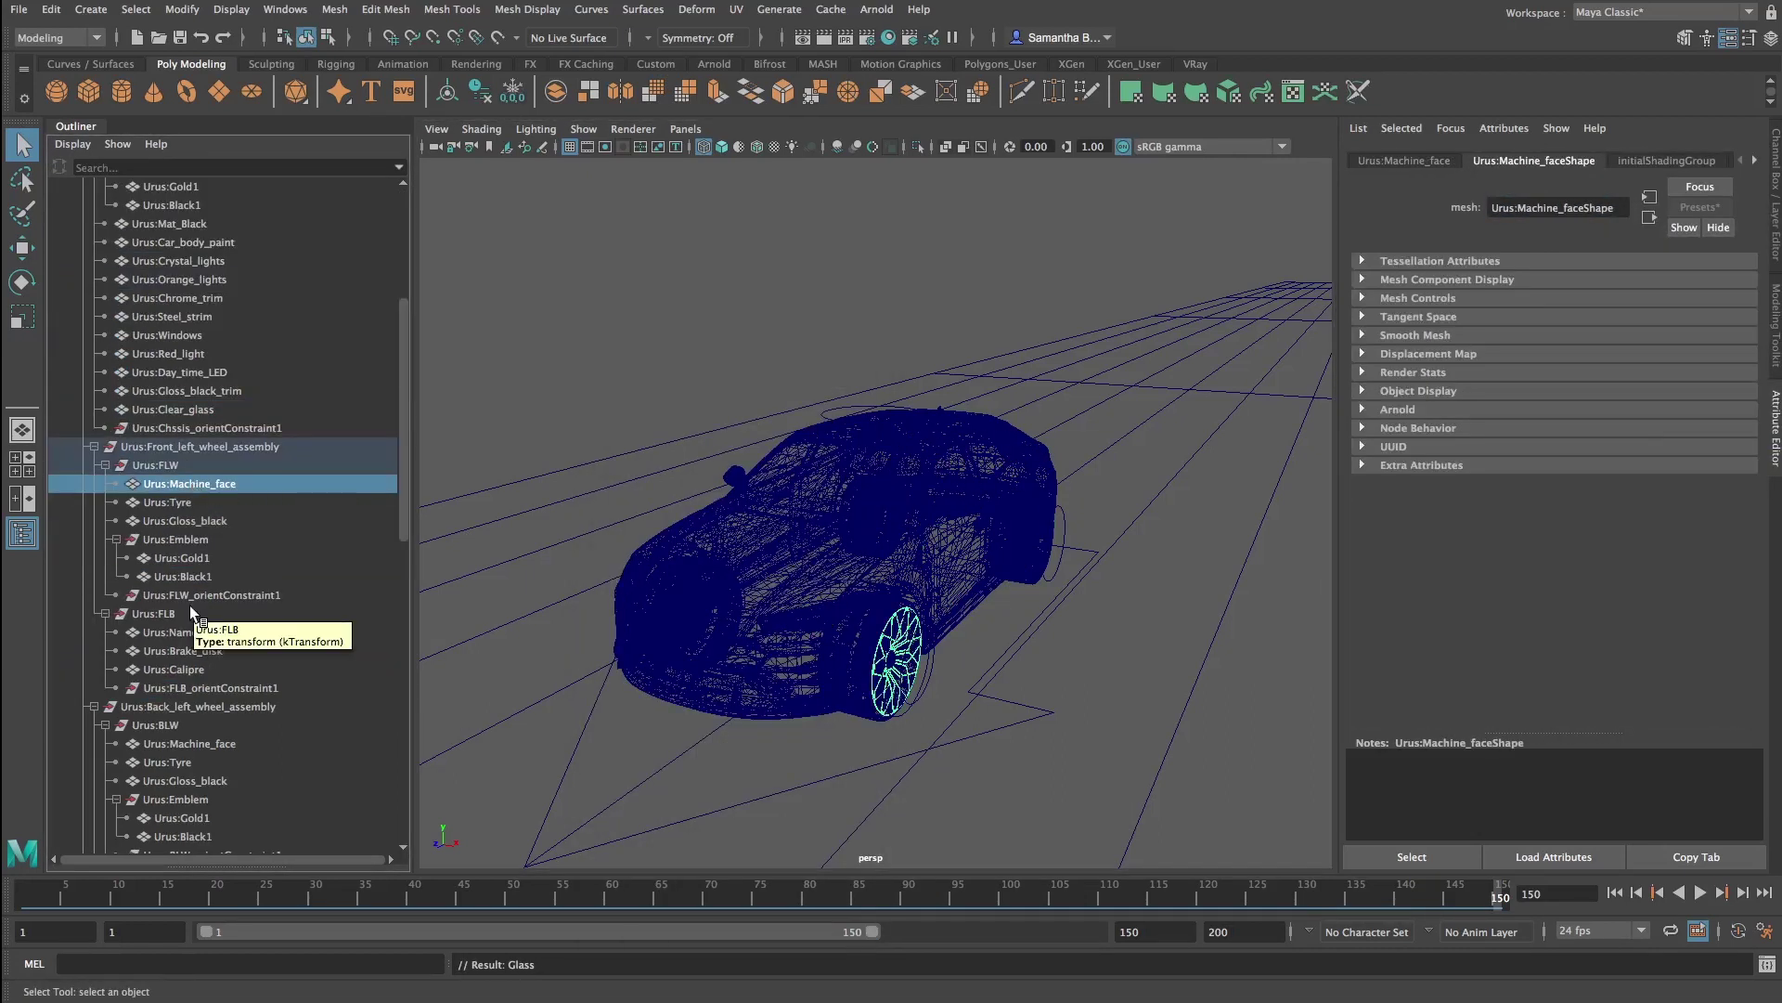
Assign Stainless_steel to the wheels' Machine_face meshes and a new aiStandardSurface material named Rubber to the four Tyre meshes
{"action": "left_click", "coordinate": [208, 780], "text": "ctrl"}
{"action": "right_click", "coordinate": [914, 520]}
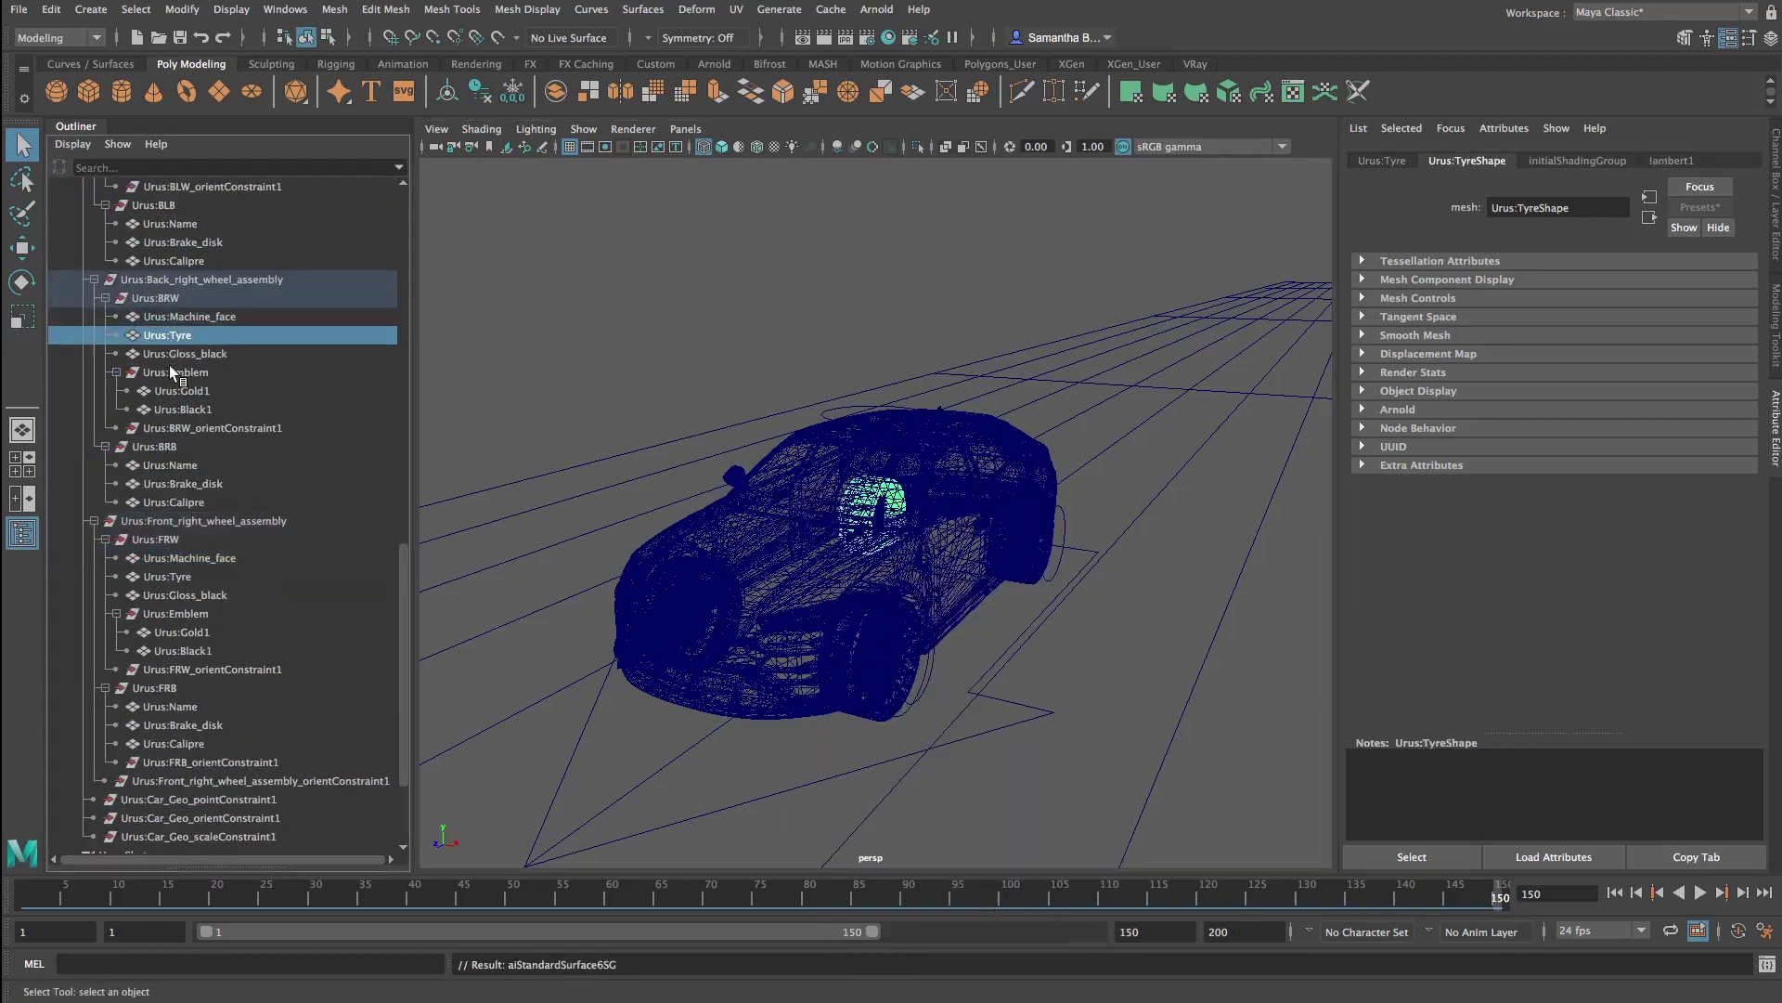
{"action": "left_click", "coordinate": [172, 581], "text": "ctrl"}
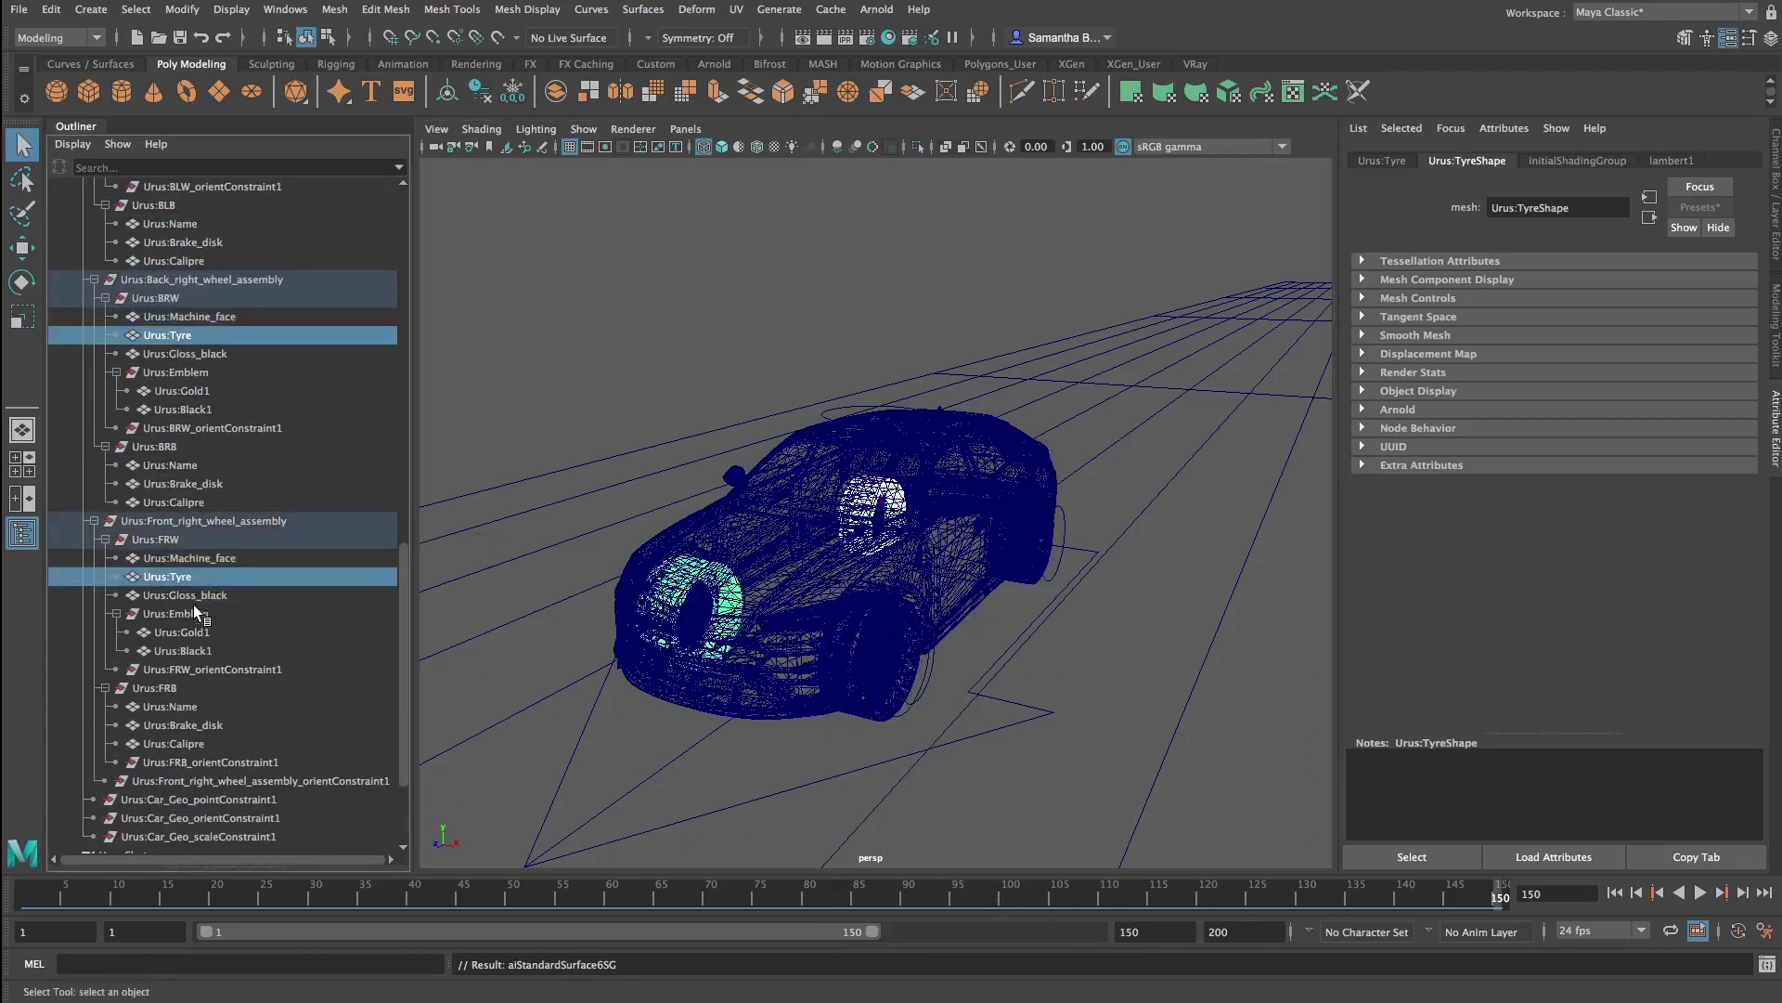
{"action": "scroll", "coordinate": [167, 418], "scroll_direction": "up", "scroll_amount": 3}
{"action": "left_click", "coordinate": [167, 243], "text": "ctrl"}
{"action": "scroll", "coordinate": [167, 243], "scroll_direction": "up", "scroll_amount": 5}
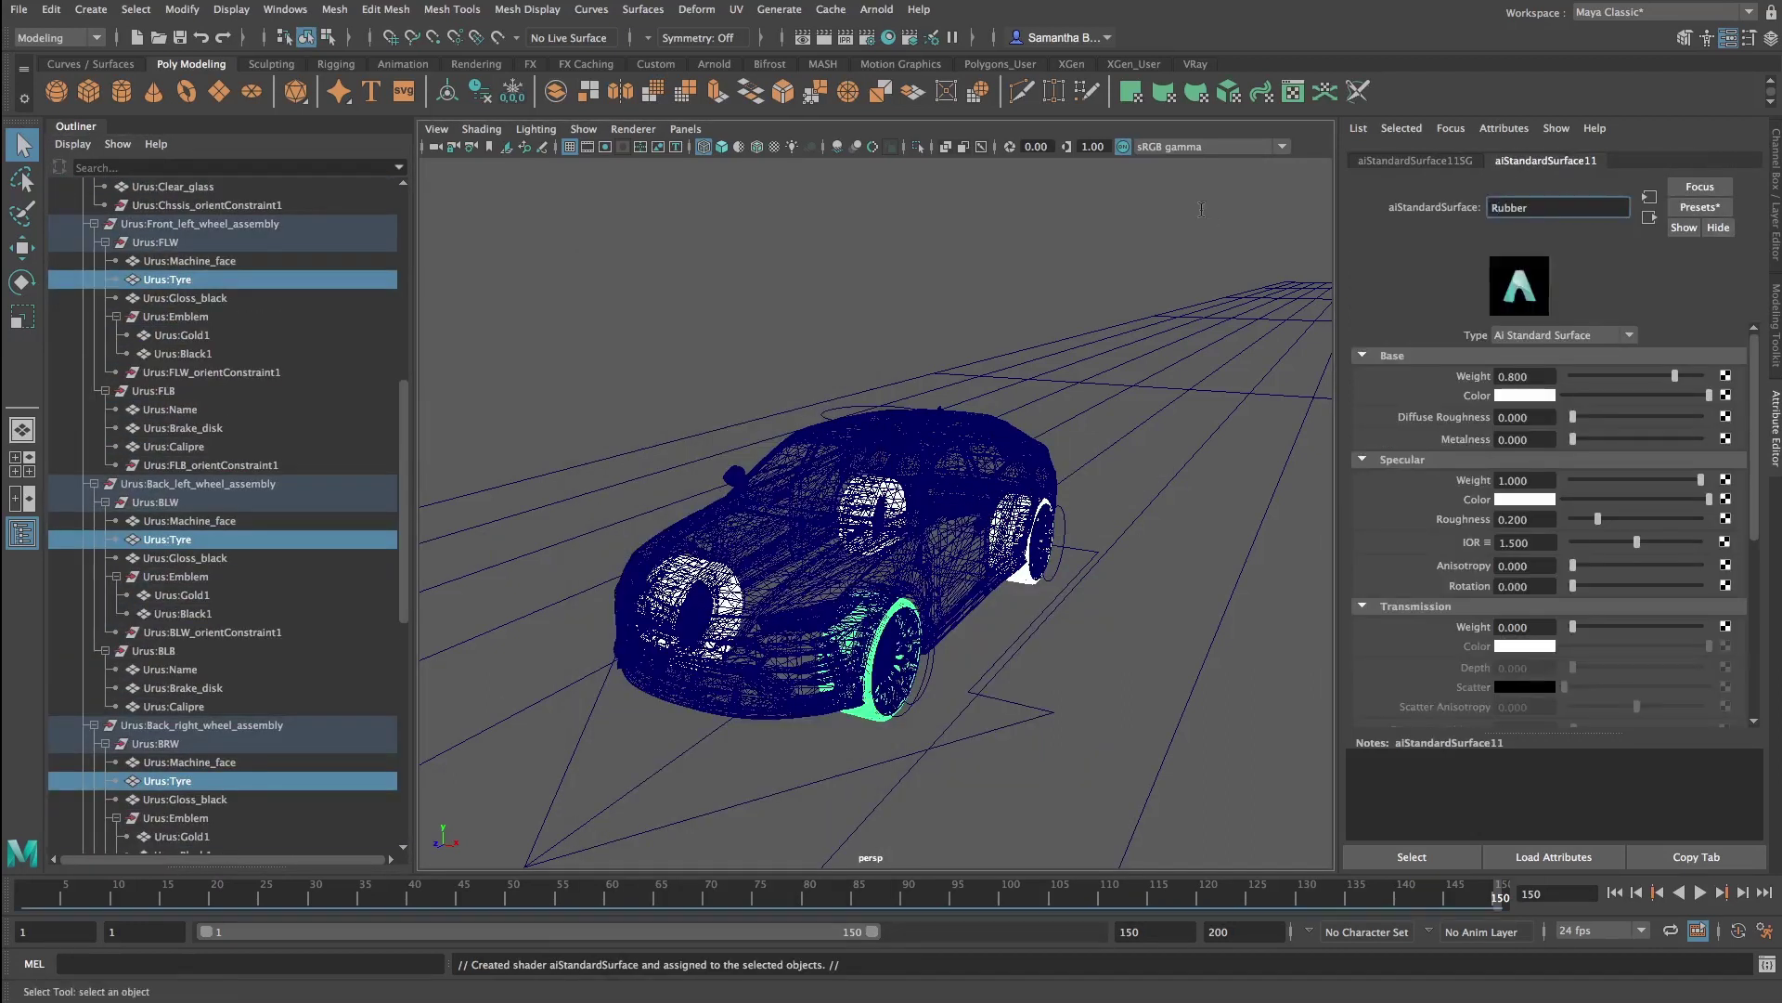
Assign the existing Car_paint material to the Gloss_black meshes of all four wheels
{"action": "left_click", "coordinate": [190, 261]}
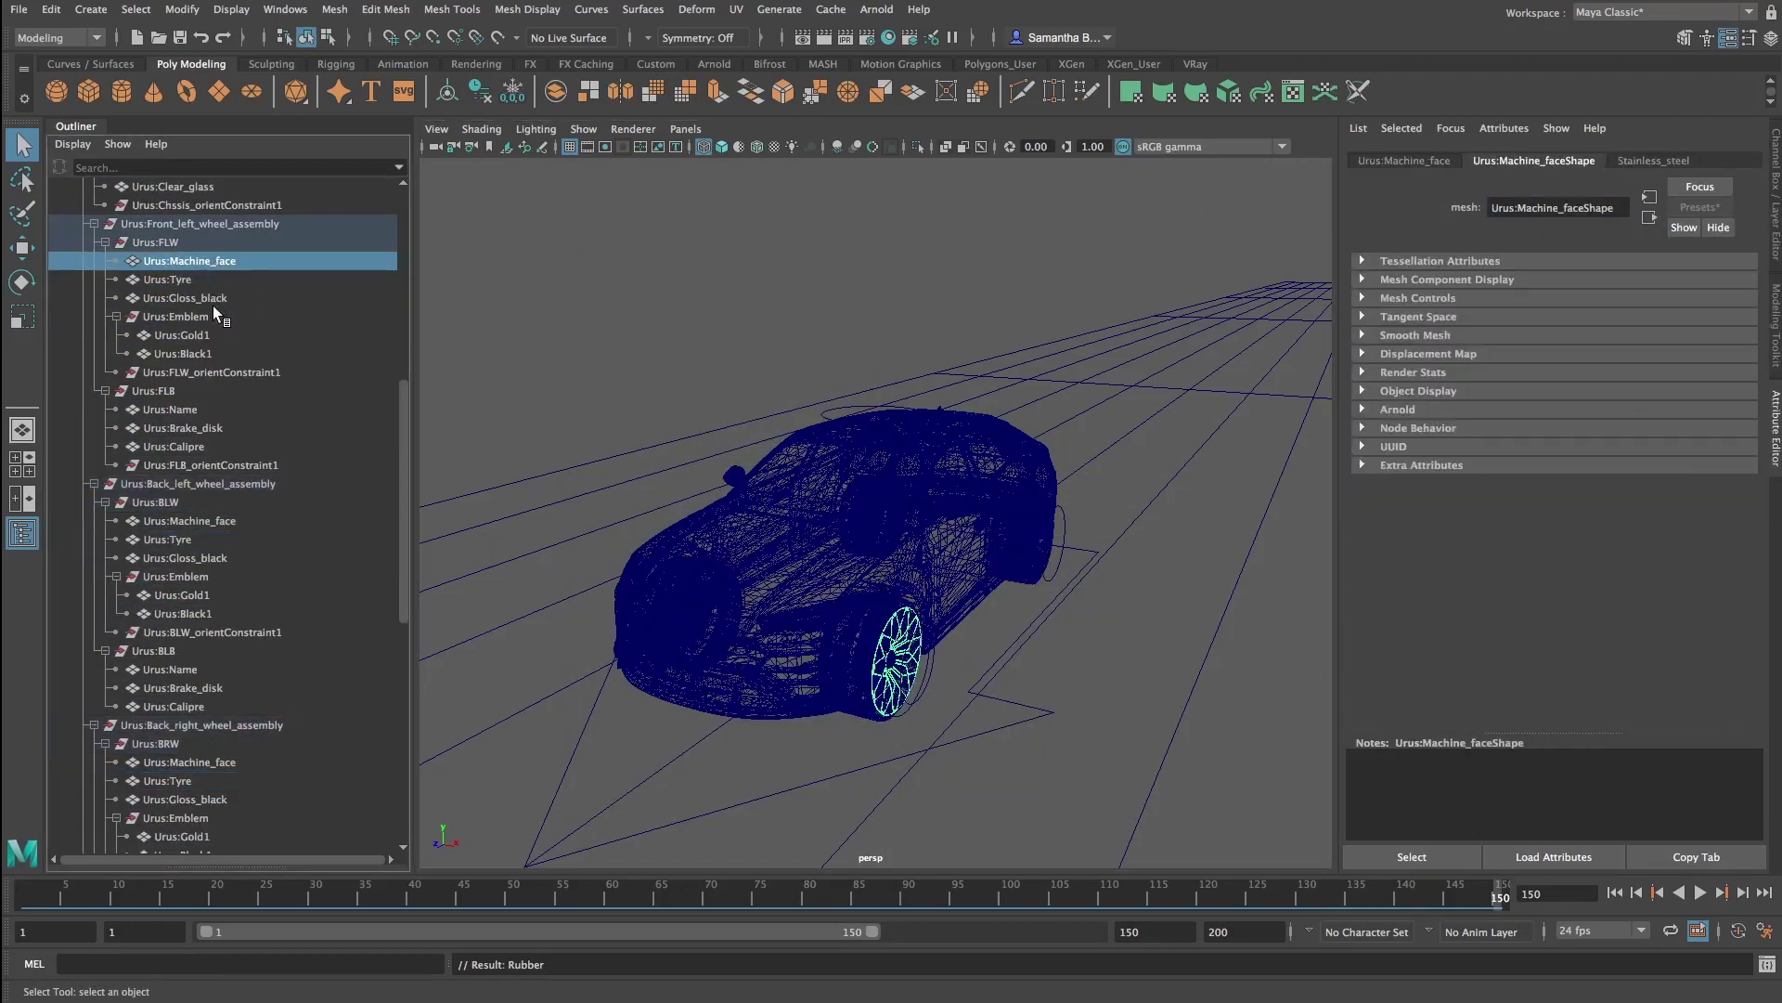
{"action": "left_click", "coordinate": [209, 298]}
{"action": "left_click", "coordinate": [217, 559], "text": "ctrl"}
{"action": "scroll", "coordinate": [217, 562], "scroll_direction": "down", "scroll_amount": 5}
{"action": "left_click", "coordinate": [209, 502], "text": "ctrl"}
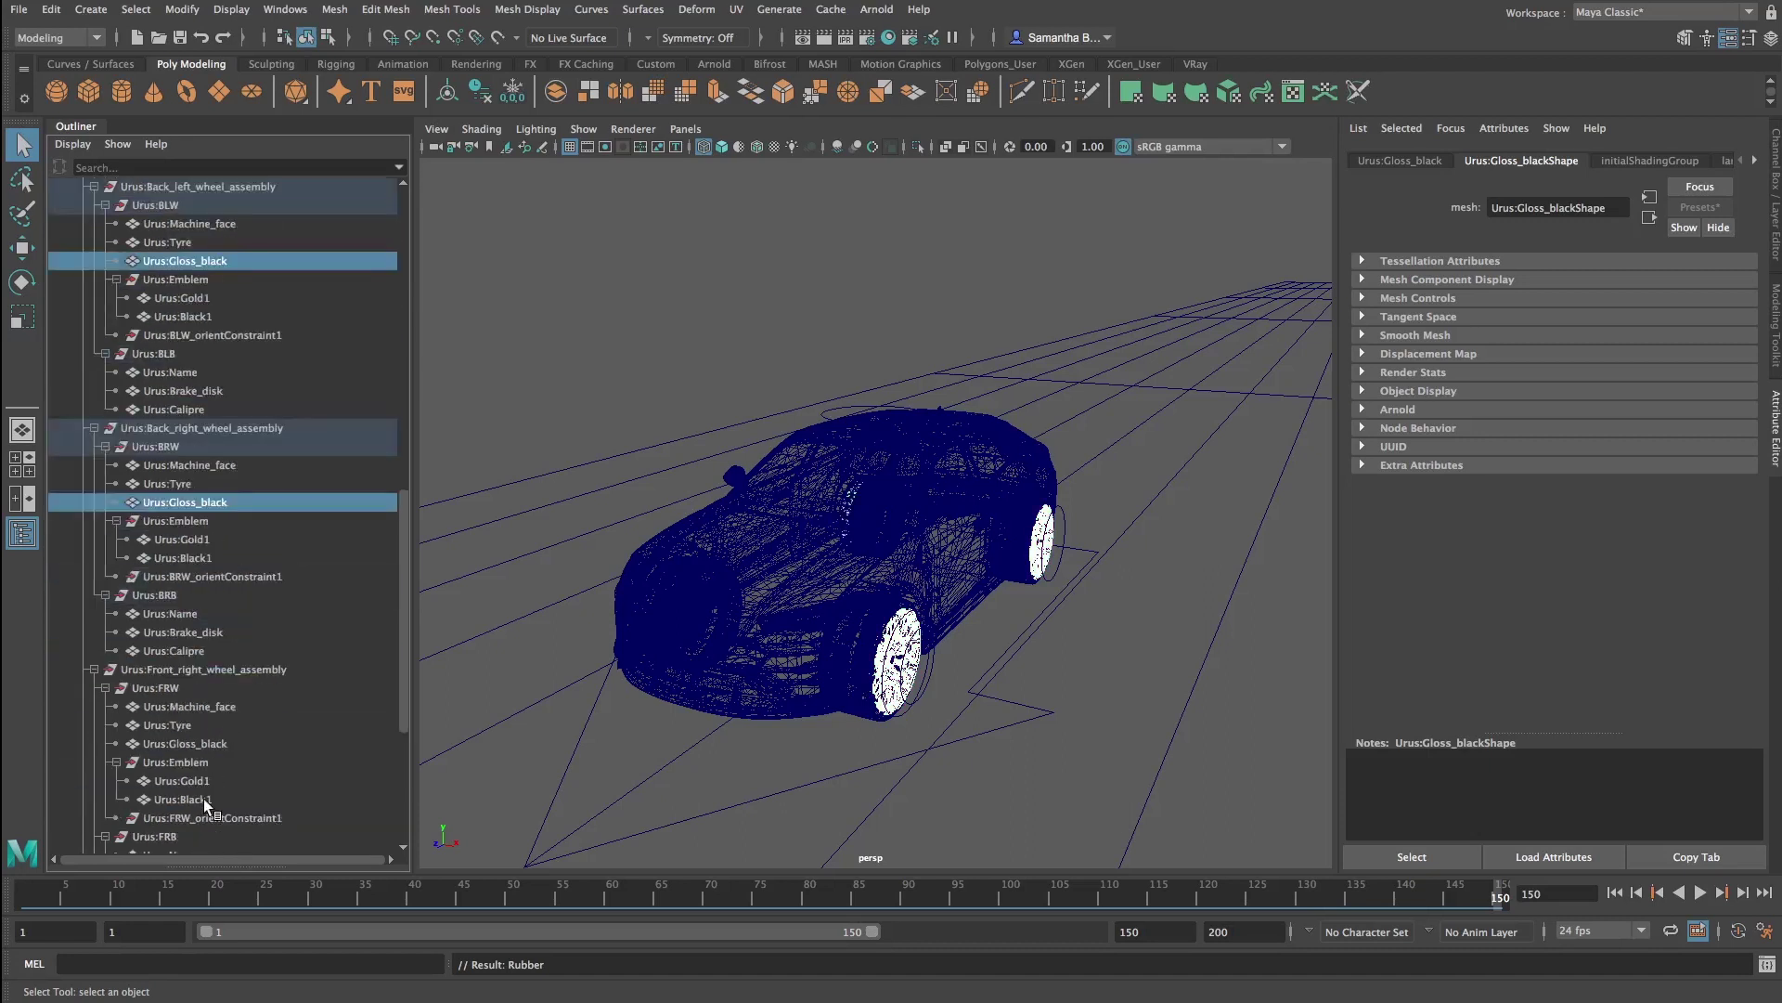
{"action": "left_click", "coordinate": [199, 744], "text": "ctrl"}
{"action": "right_click", "coordinate": [896, 518]}
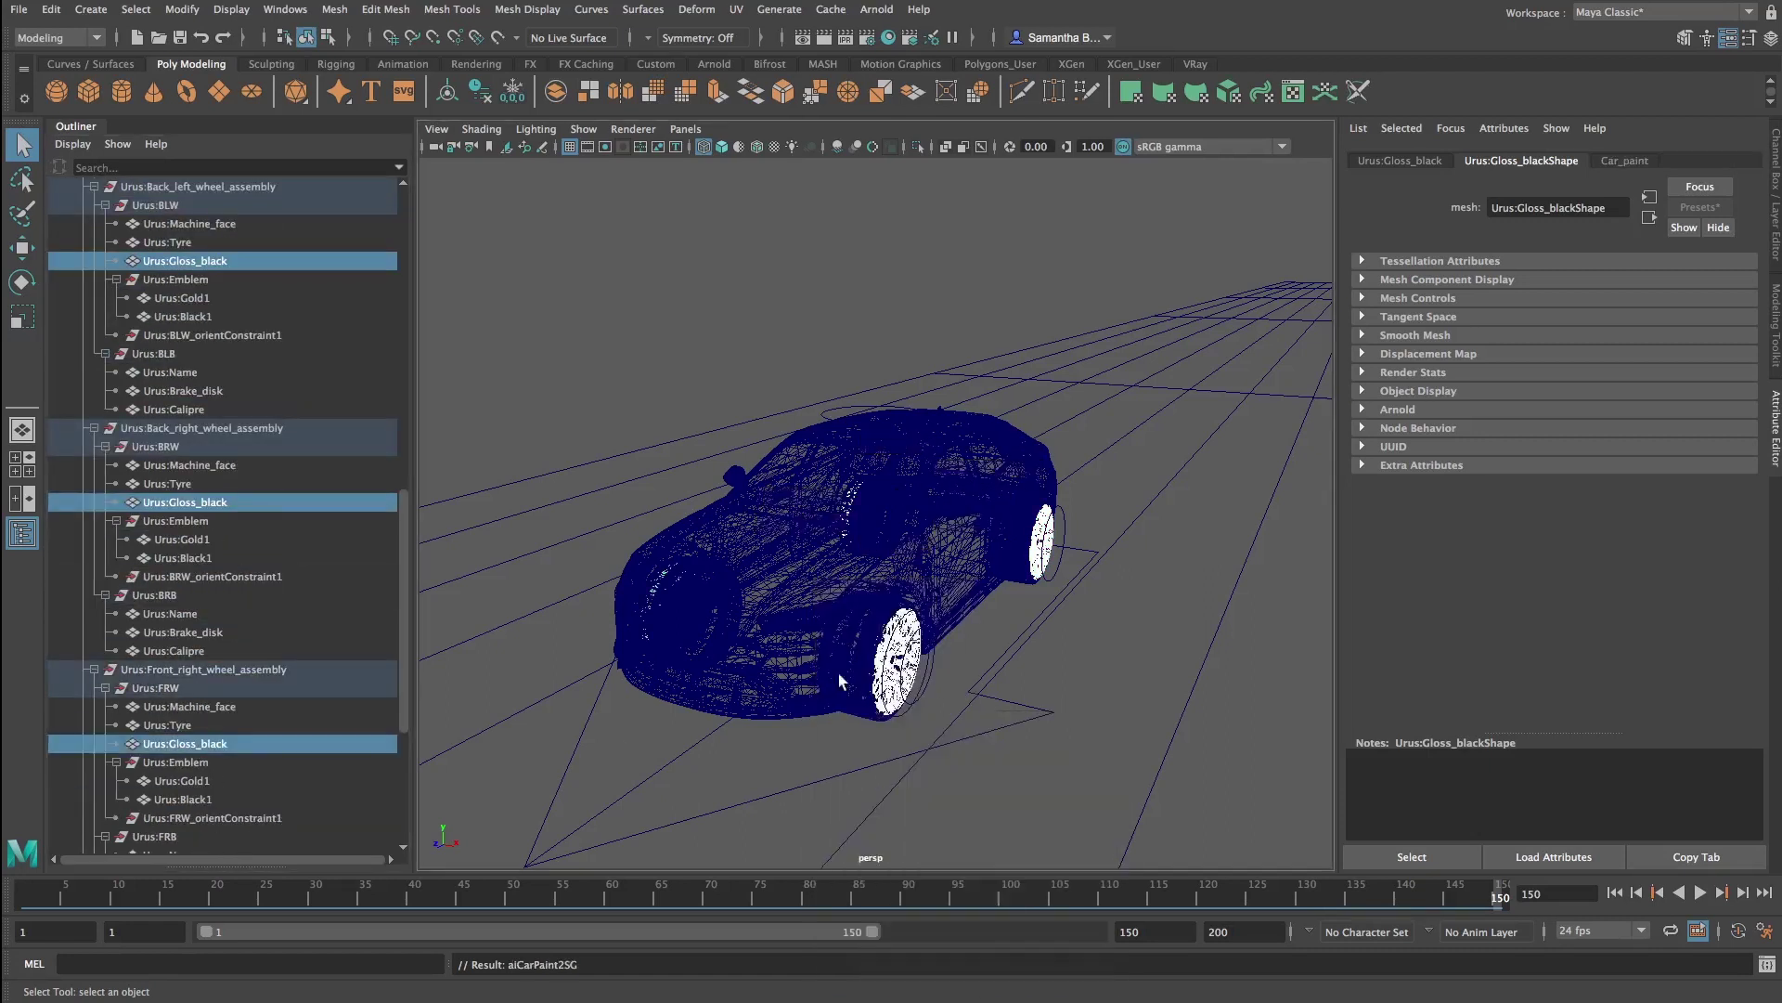
Assign existing materials to the Gold1 and Black1 emblem meshes of the wheels
{"action": "scroll", "coordinate": [176, 418], "scroll_direction": "up", "scroll_amount": 5}
{"action": "left_click", "coordinate": [182, 335]}
{"action": "left_click", "coordinate": [182, 595], "text": "ctrl"}
{"action": "left_click", "coordinate": [182, 540], "text": "ctrl"}
{"action": "left_click", "coordinate": [182, 780], "text": "ctrl"}
{"action": "left_click", "coordinate": [183, 800]}
{"action": "left_click", "coordinate": [183, 558], "text": "ctrl"}
{"action": "right_click_drag", "start_coordinate": [893, 495], "coordinate": [1035, 835]}
Assign an existing material to the Name meshes in all four brake groups
{"action": "left_click", "coordinate": [176, 409]}
{"action": "left_click", "coordinate": [186, 669], "text": "ctrl"}
{"action": "scroll", "coordinate": [185, 669], "scroll_direction": "down", "scroll_amount": 5}
{"action": "left_click", "coordinate": [185, 614], "text": "ctrl"}
{"action": "scroll", "coordinate": [271, 777], "scroll_direction": "down", "scroll_amount": 3}
{"action": "left_click", "coordinate": [185, 707], "text": "ctrl"}
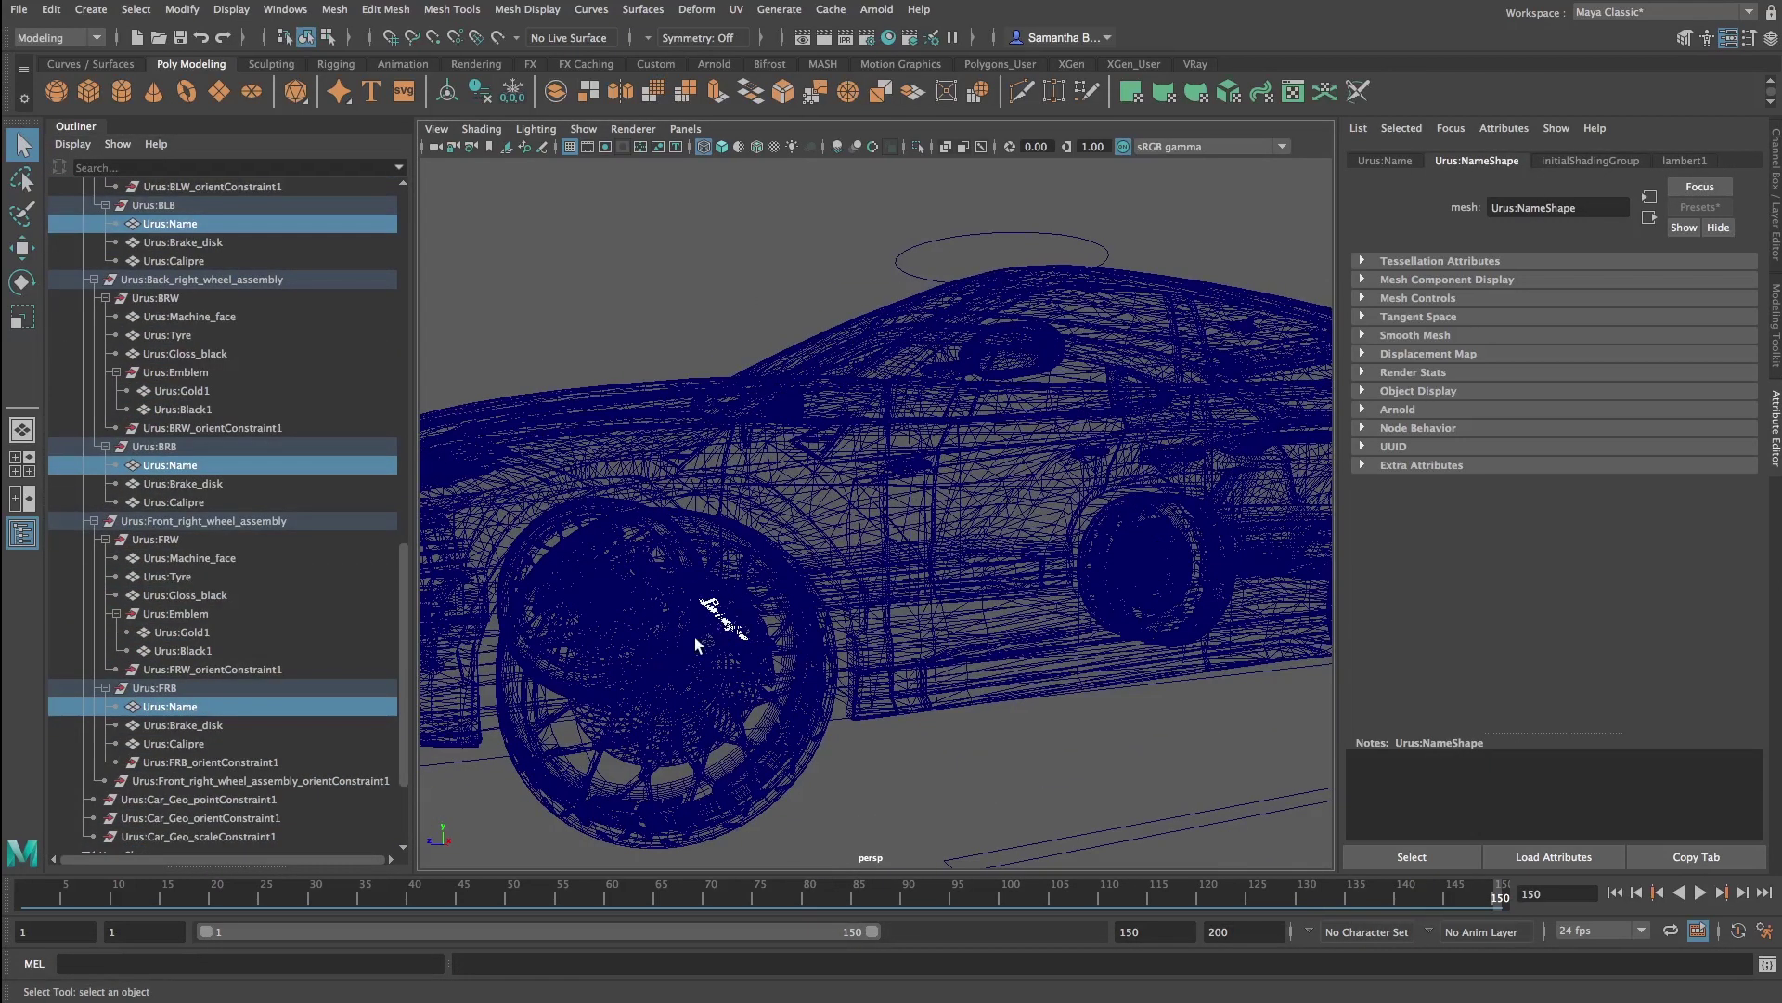
{"action": "right_click_drag", "start_coordinate": [719, 642], "coordinate": [868, 836]}
Select the Brake_disk meshes of all four wheels and assign a new aiStandardSurface material to them
{"action": "scroll", "coordinate": [193, 280], "scroll_direction": "up", "scroll_amount": 5}
{"action": "left_click", "coordinate": [197, 428]}
{"action": "left_click", "coordinate": [203, 688], "text": "ctrl"}
{"action": "scroll", "coordinate": [202, 688], "scroll_direction": "down", "scroll_amount": 5}
{"action": "left_click", "coordinate": [195, 484], "text": "ctrl"}
{"action": "left_click", "coordinate": [195, 725], "text": "ctrl"}
{"action": "right_click", "coordinate": [635, 647]}
{"action": "right_click_drag", "start_coordinate": [635, 647], "coordinate": [780, 835]}
Name the brake disk material Brushed_metal, apply a metal preset to it and open its base colour
{"action": "left_click_drag", "start_coordinate": [1611, 210], "coordinate": [1411, 207]}
{"action": "type", "text": "Brushed metal"}
{"action": "key", "text": "Return"}
{"action": "left_click", "coordinate": [1700, 207]}
{"action": "left_click", "coordinate": [1531, 306]}
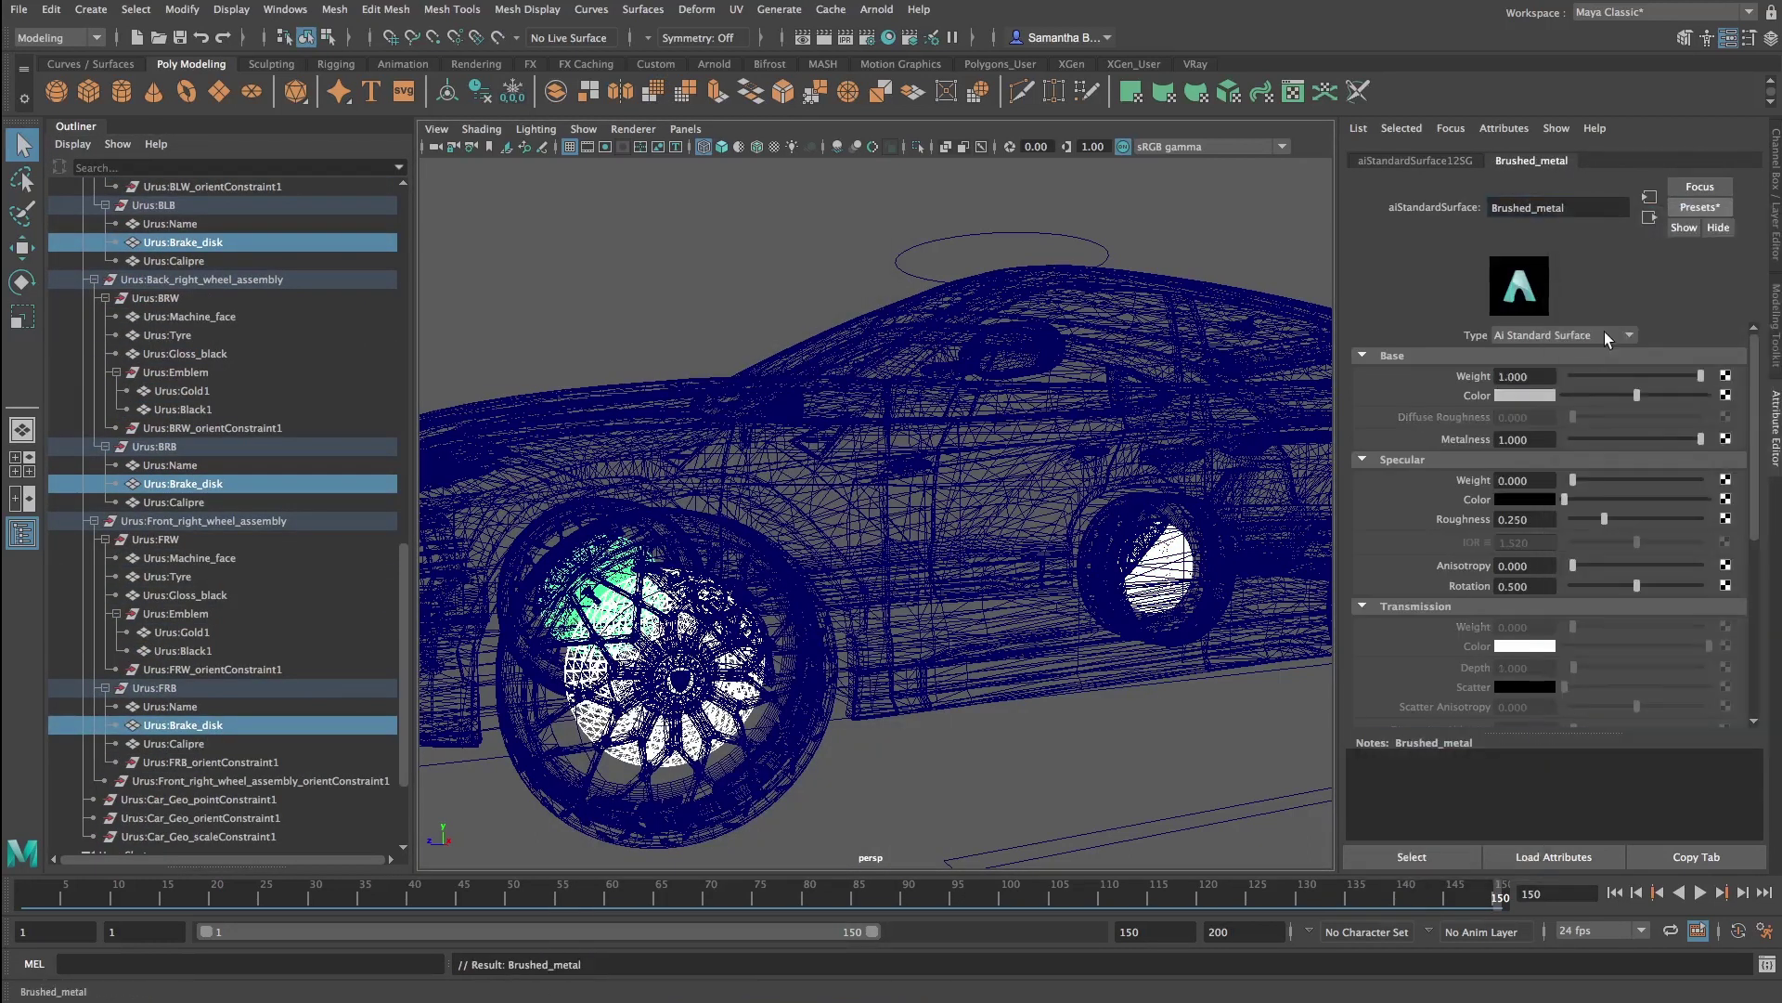
{"action": "left_click", "coordinate": [1524, 395]}
Assign a new aiCarPaint material to the four brakes' Calipre meshes, name it Red_paint and apply a preset
{"action": "left_click", "coordinate": [184, 743]}
{"action": "left_click", "coordinate": [185, 503], "text": "ctrl"}
{"action": "left_click", "coordinate": [186, 261], "text": "ctrl"}
{"action": "scroll", "coordinate": [195, 278], "scroll_direction": "up", "scroll_amount": 5}
{"action": "left_click", "coordinate": [201, 296], "text": "ctrl"}
{"action": "left_click_drag", "start_coordinate": [1612, 210], "coordinate": [1352, 207]}
{"action": "type", "text": "Red_paint"}
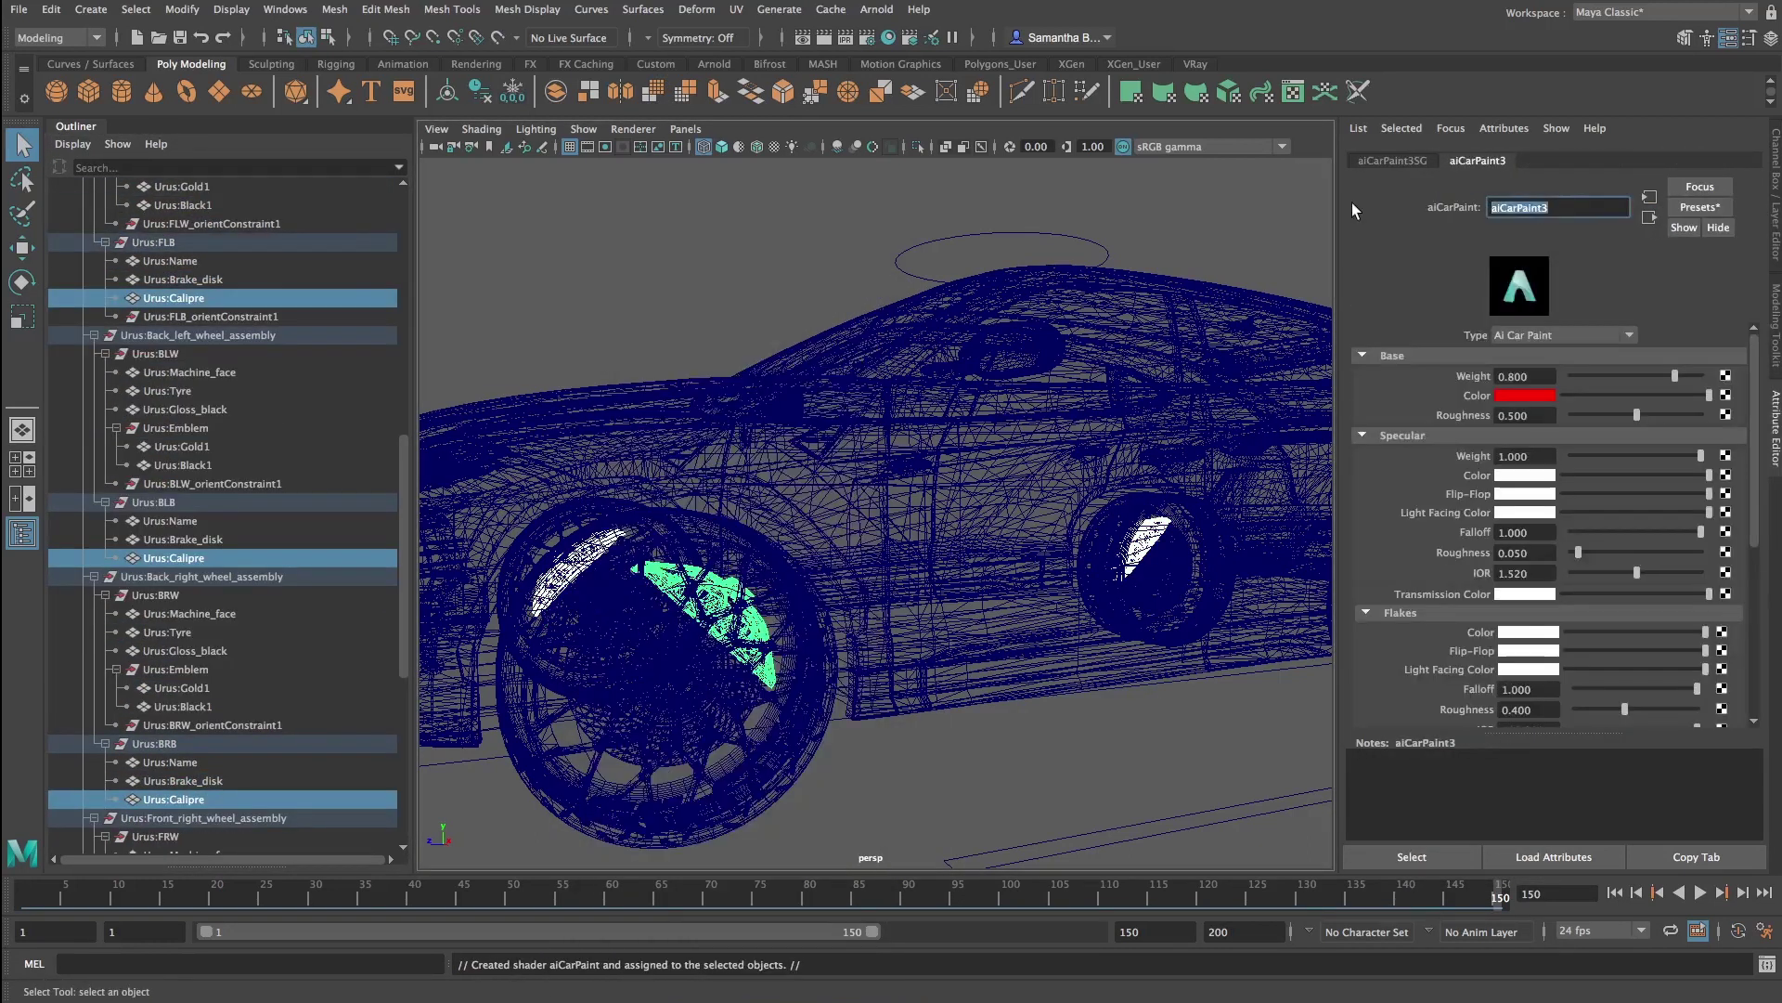
{"action": "left_click", "coordinate": [1700, 207]}
{"action": "left_click", "coordinate": [1548, 286]}
Collapse the Car_Geo group and assign a new aiShadowMatte material to the Ground mesh
{"action": "left_click", "coordinate": [83, 428]}
{"action": "left_click", "coordinate": [137, 261]}
{"action": "right_click_drag", "start_coordinate": [1149, 647], "coordinate": [1156, 844]}
{"action": "left_click", "coordinate": [774, 622]}
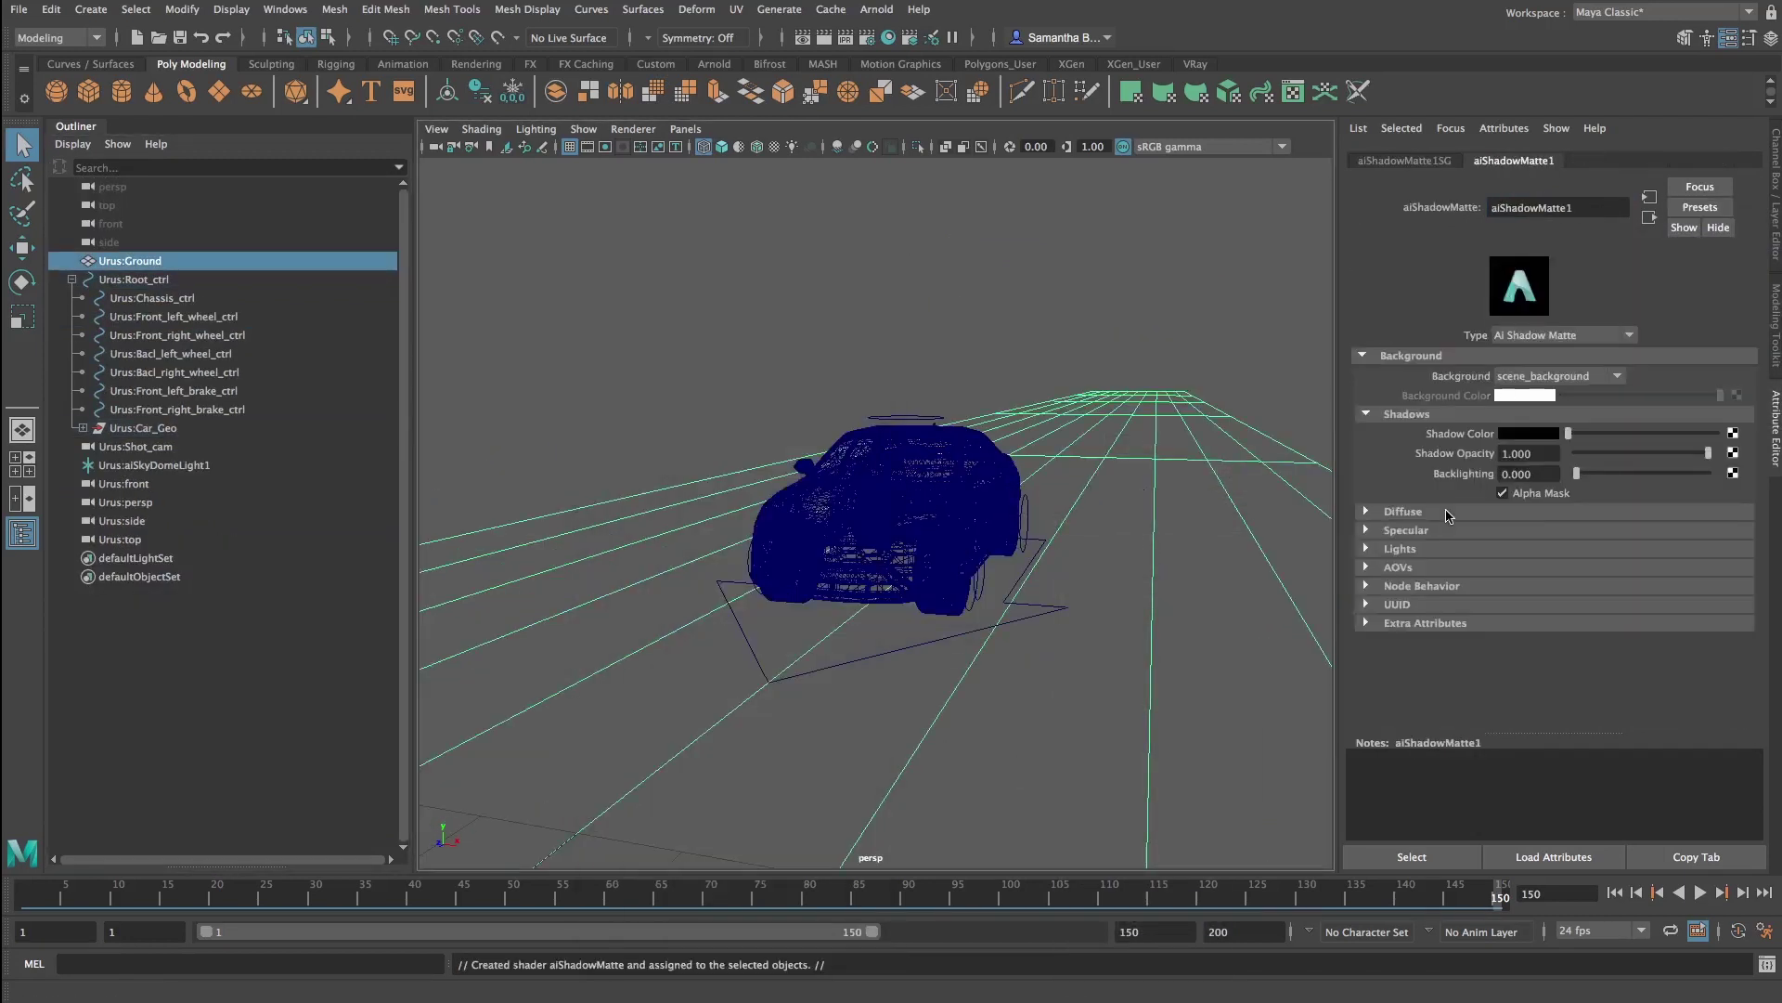
Enable Indirect Specular on the ground's shadow matte, with specular Intensity 0.1 and Roughness 0.9
{"action": "left_click", "coordinate": [1367, 589]}
{"action": "left_click", "coordinate": [1503, 608]}
{"action": "type", "text": "."}
{"action": "mouse_move", "coordinate": [1548, 645]}
{"action": "left_mouse_down"}
{"action": "mouse_move", "coordinate": [1455, 640]}
{"action": "mouse_move", "coordinate": [1454, 666]}
{"action": "left_mouse_up"}
{"action": "type", "text": "1.9"}
Look through Shot_cam, remove the extra renderable cameras from the render settings and set the image size to 1920 x 1080
{"action": "middle_click_drag", "start_coordinate": [137, 448], "coordinate": [836, 520]}
{"action": "left_click", "coordinate": [866, 38]}
{"action": "scroll", "coordinate": [1040, 557], "scroll_direction": "down", "scroll_amount": 10}
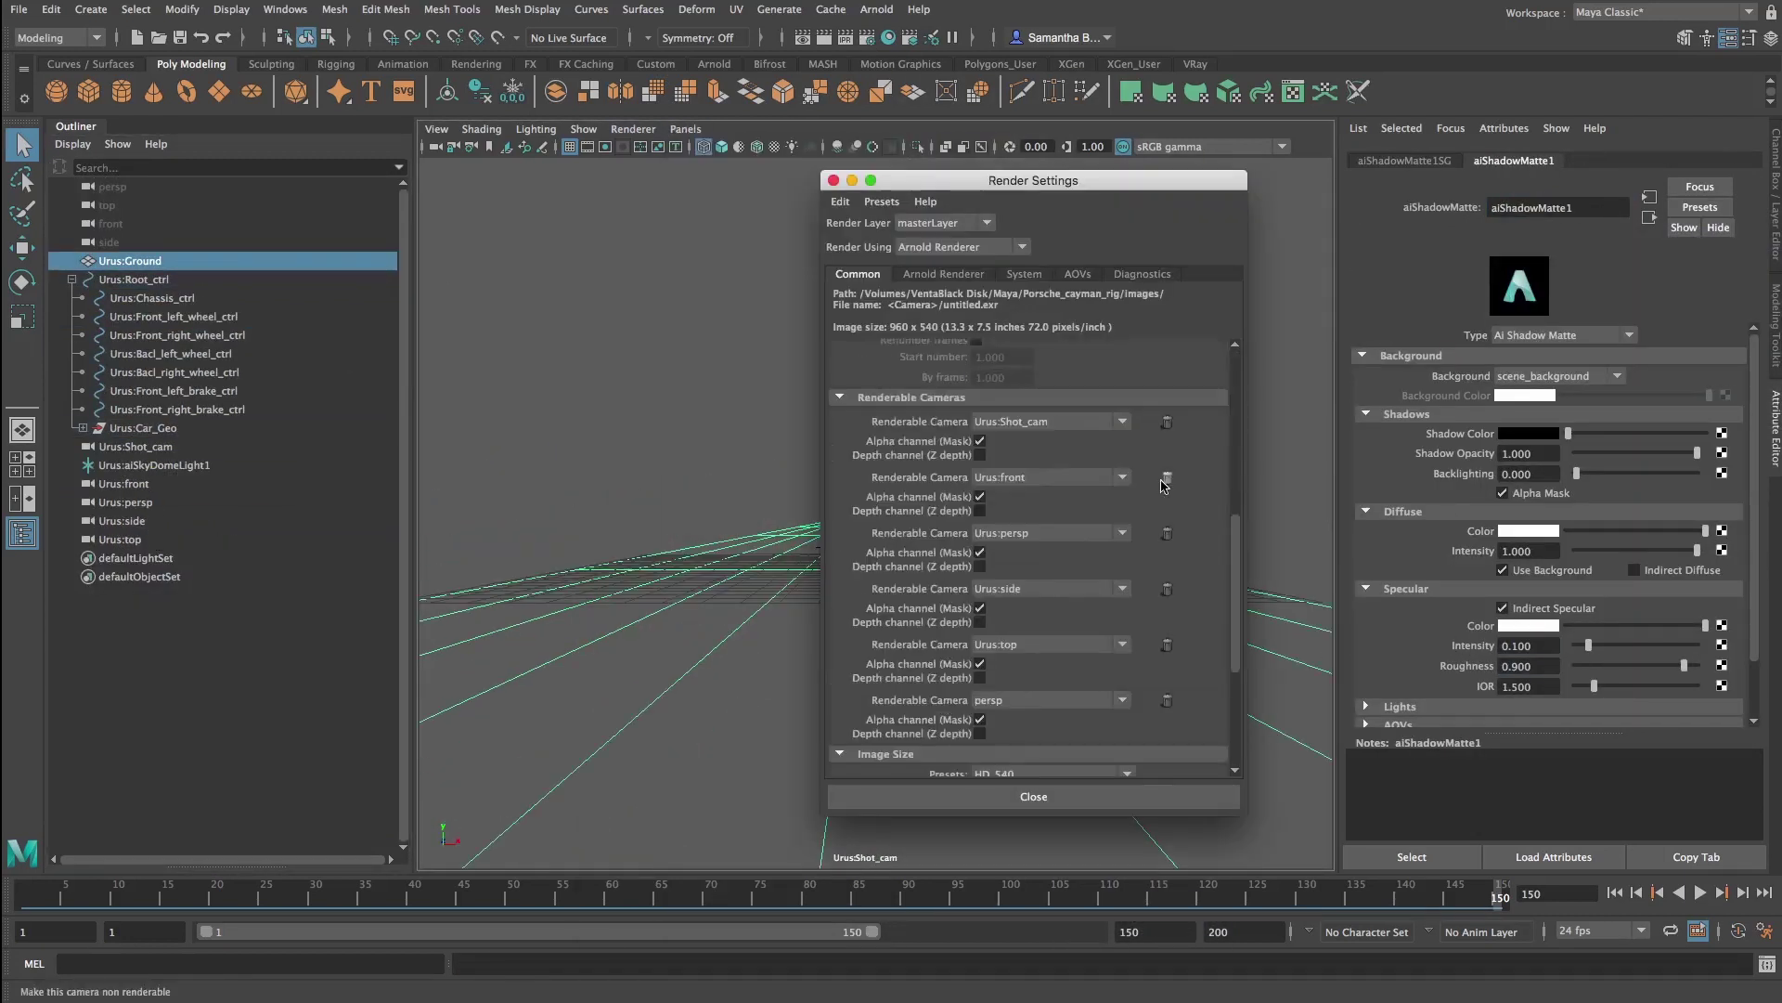
{"action": "left_click", "coordinate": [1167, 478]}
{"action": "left_click", "coordinate": [1049, 522]}
{"action": "left_click", "coordinate": [1027, 640]}
Raise the camera sampling slightly in the Arnold Renderer settings and close the render settings
{"action": "left_click", "coordinate": [944, 274]}
{"action": "left_click_drag", "start_coordinate": [1079, 392], "coordinate": [1097, 389]}
{"action": "left_click", "coordinate": [1034, 797]}
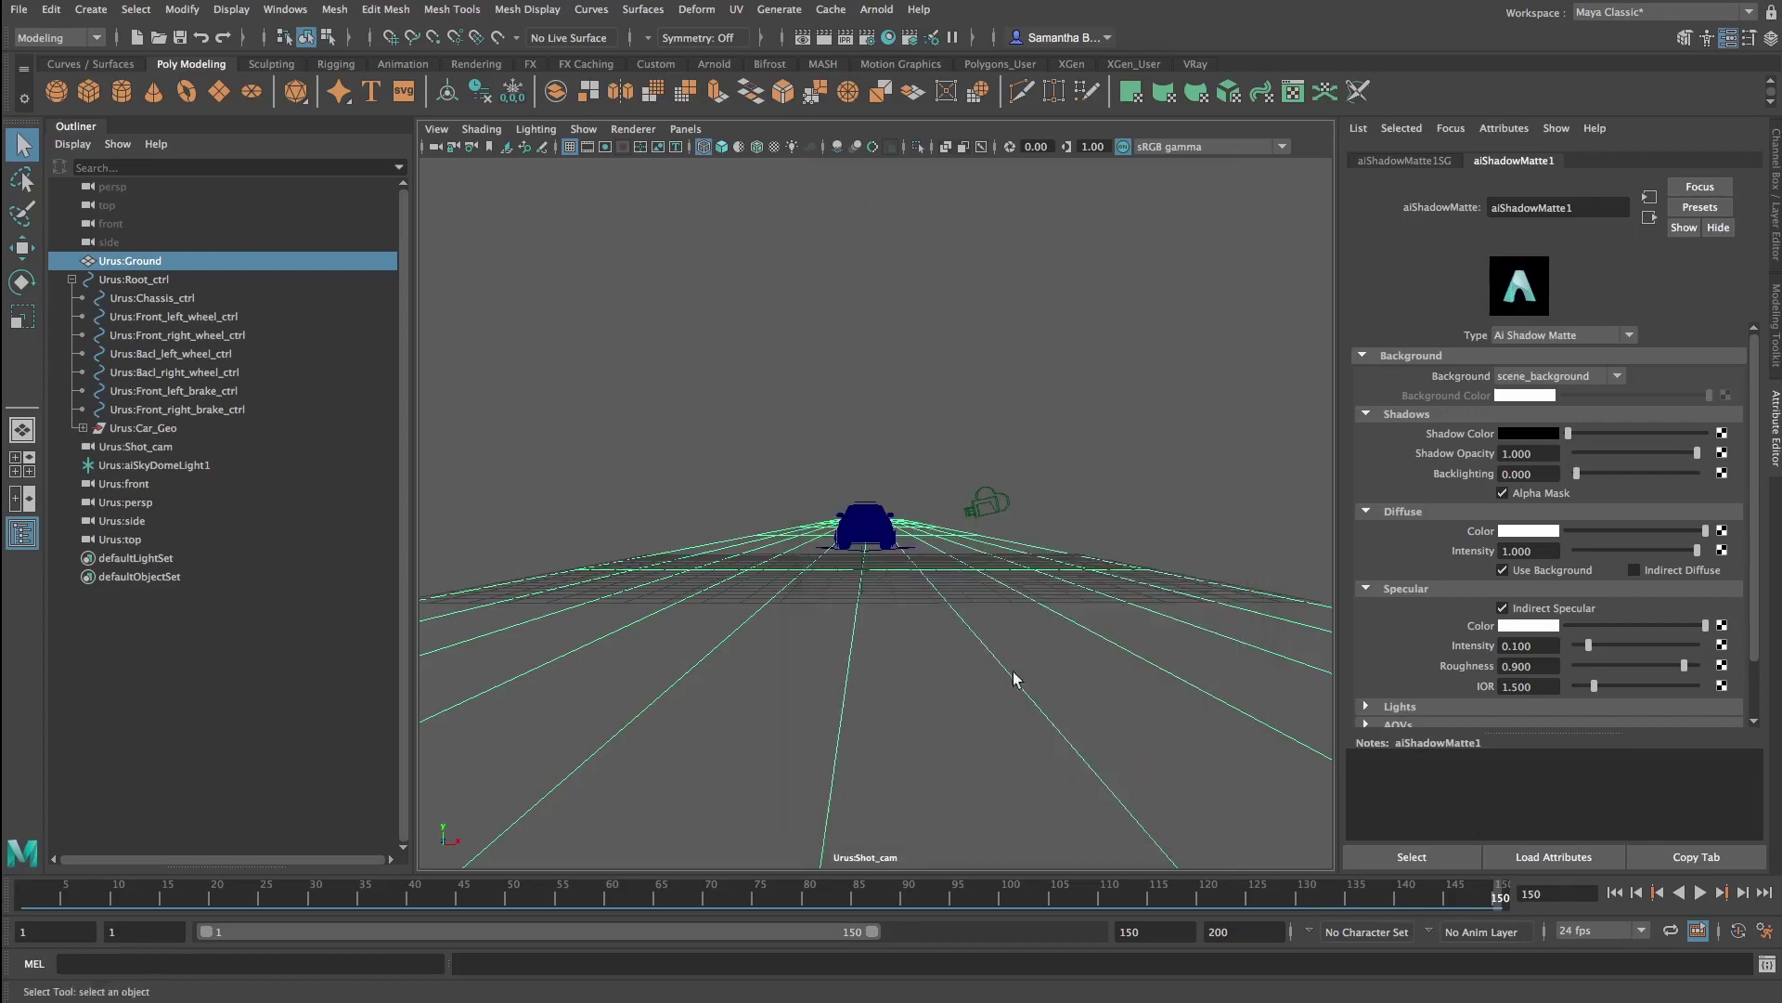
Select all of Shot_cam's channels from Translate X through Visibility
{"action": "left_click", "coordinate": [120, 448]}
{"action": "left_click", "coordinate": [1775, 197]}
{"action": "left_click", "coordinate": [1671, 179]}
{"action": "left_click", "coordinate": [1674, 311], "text": "shift"}
Import the street photo as an image plane for the Shot_cam camera
{"action": "left_click", "coordinate": [436, 129]}
{"action": "mouse_move", "coordinate": [631, 542]}
{"action": "left_click", "coordinate": [729, 557]}
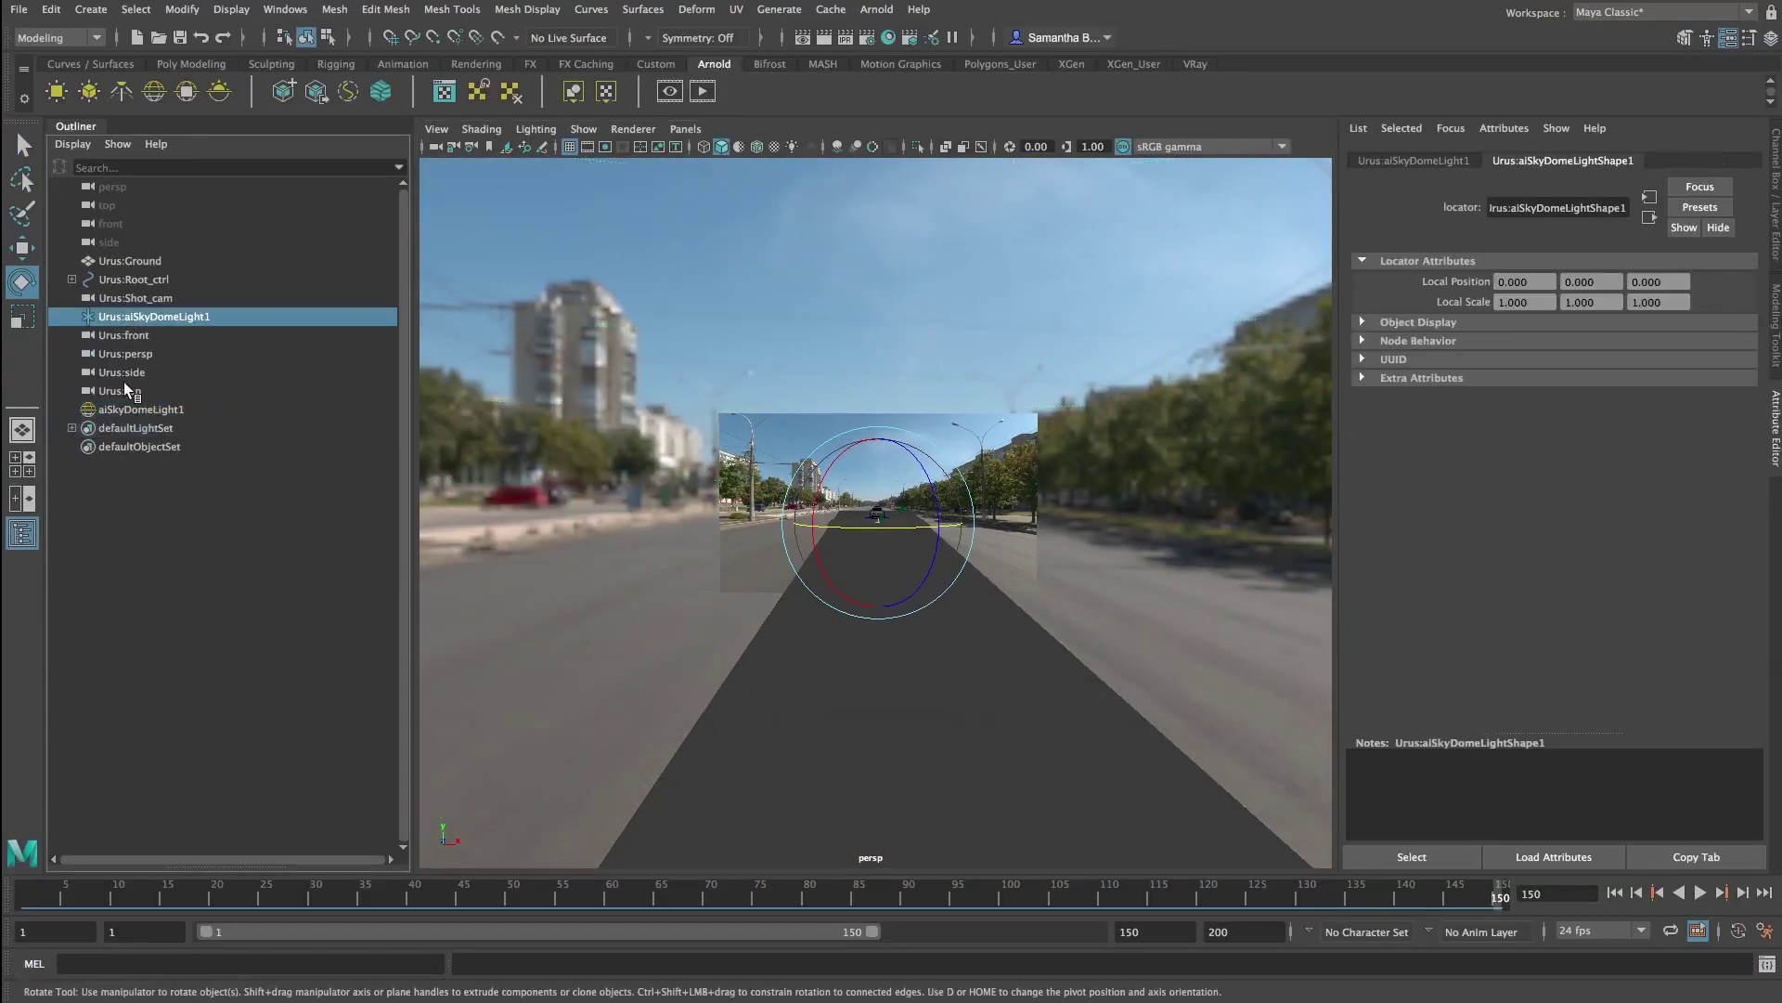
Remove the imported Urus:aiSkyDomeLight1 and the Urus front, persp, side and top cameras, keeping the new aiSkyDomeLight1
{"action": "left_click", "coordinate": [222, 413]}
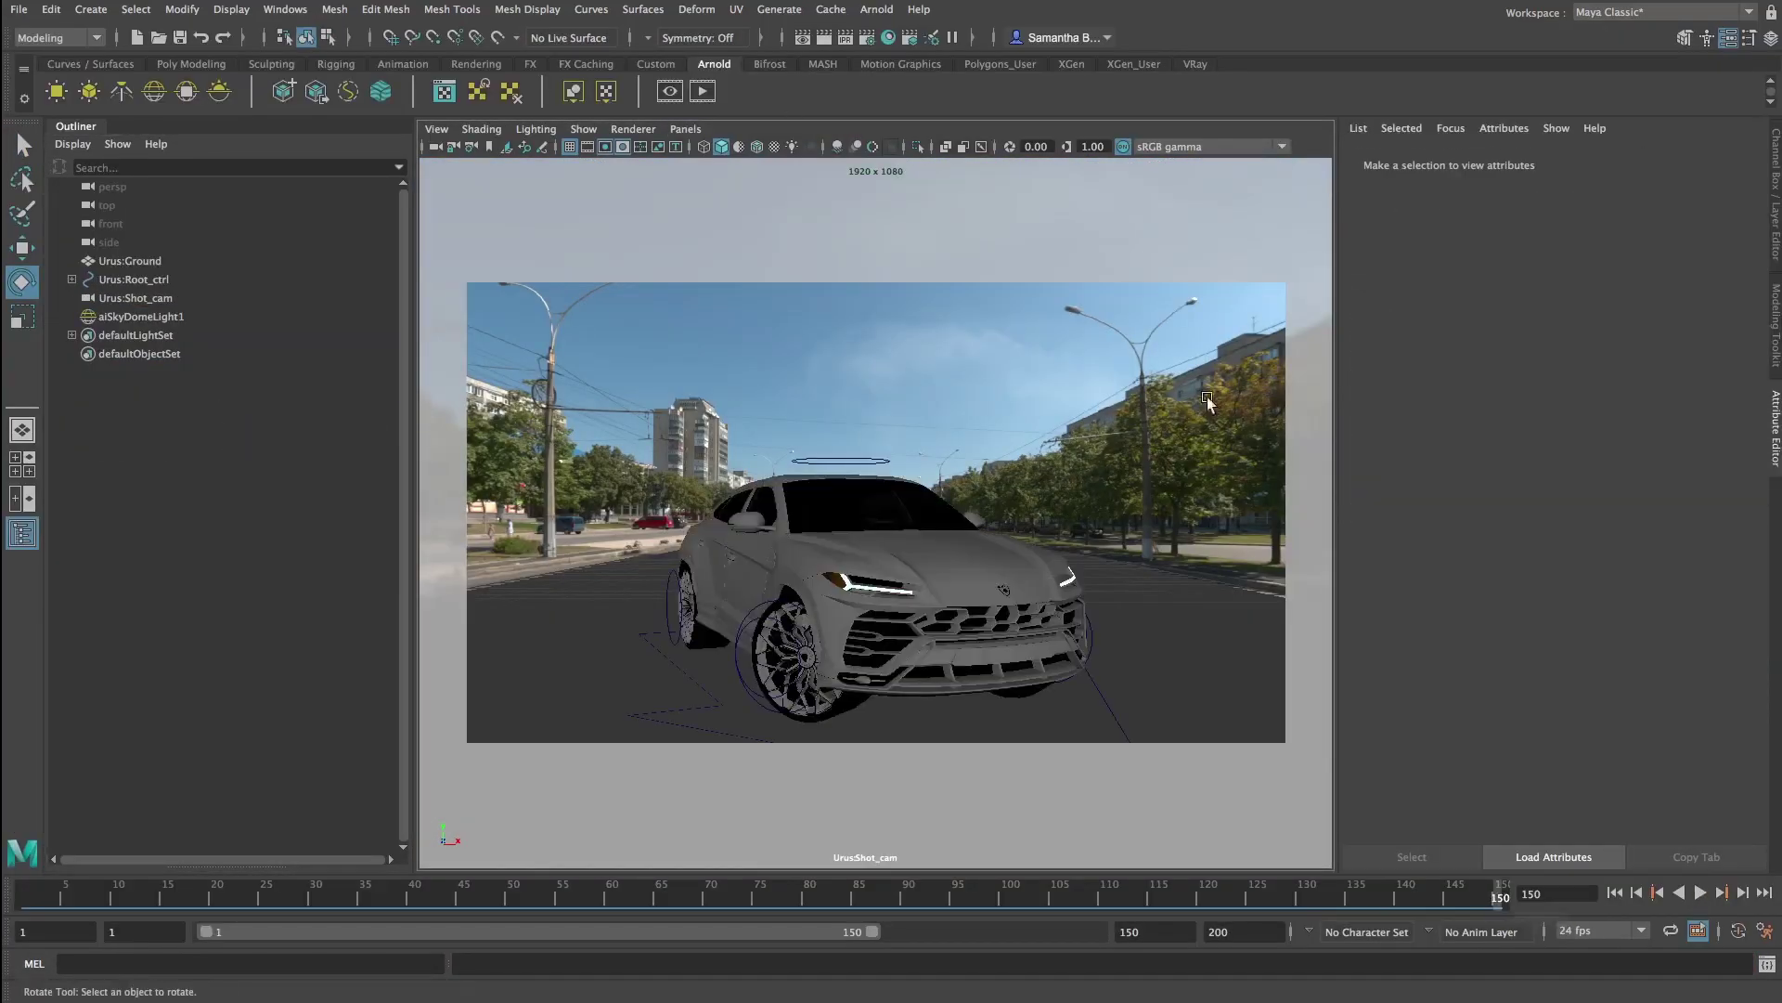